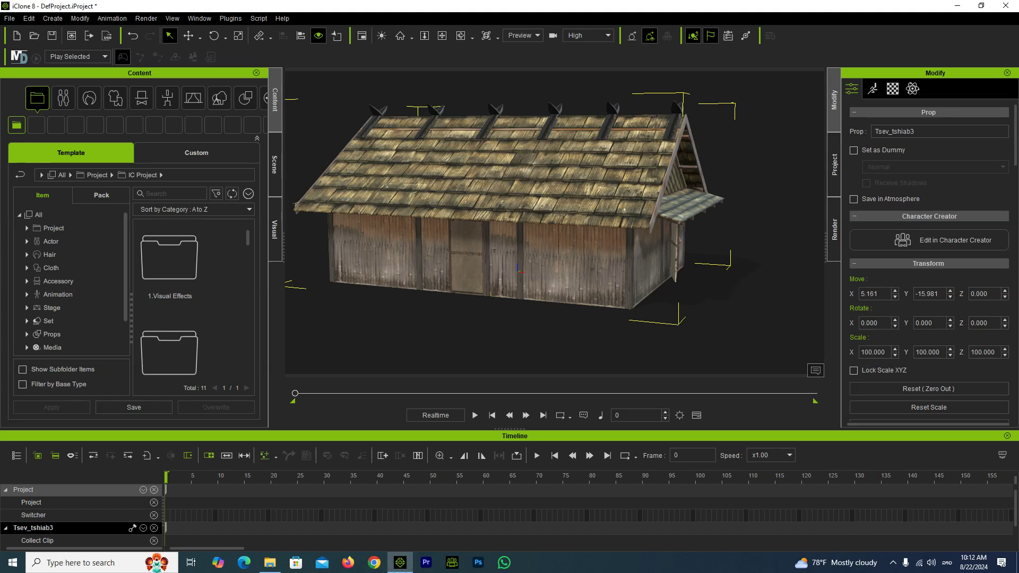
Step: Switch the viewport to the front camera view of the wooden house prop
left_click(441, 36)
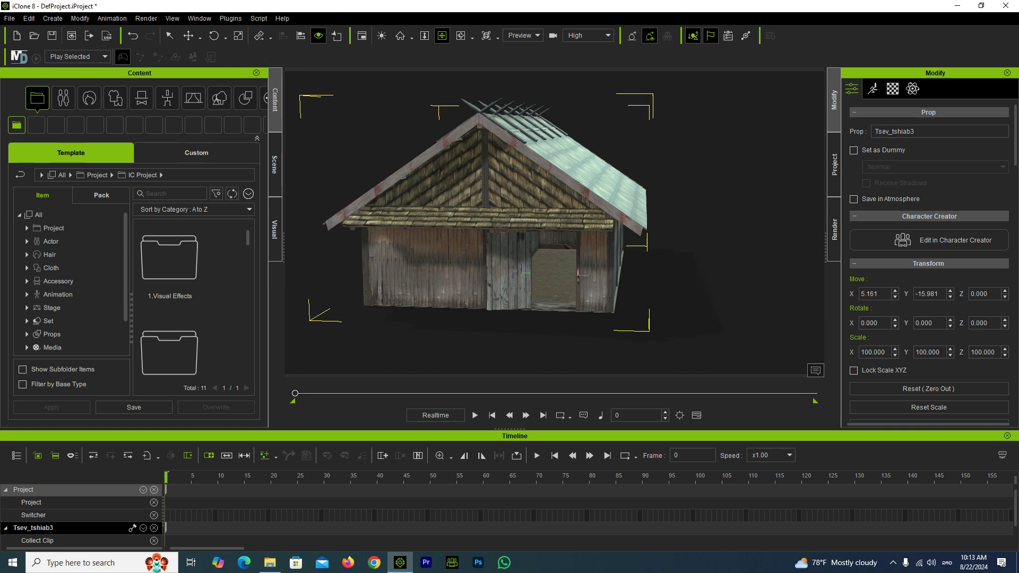
Step: Show the Scene object list, press F2 on Tsev_tshiab3, and zoom toward the doorway
left_click(275, 164)
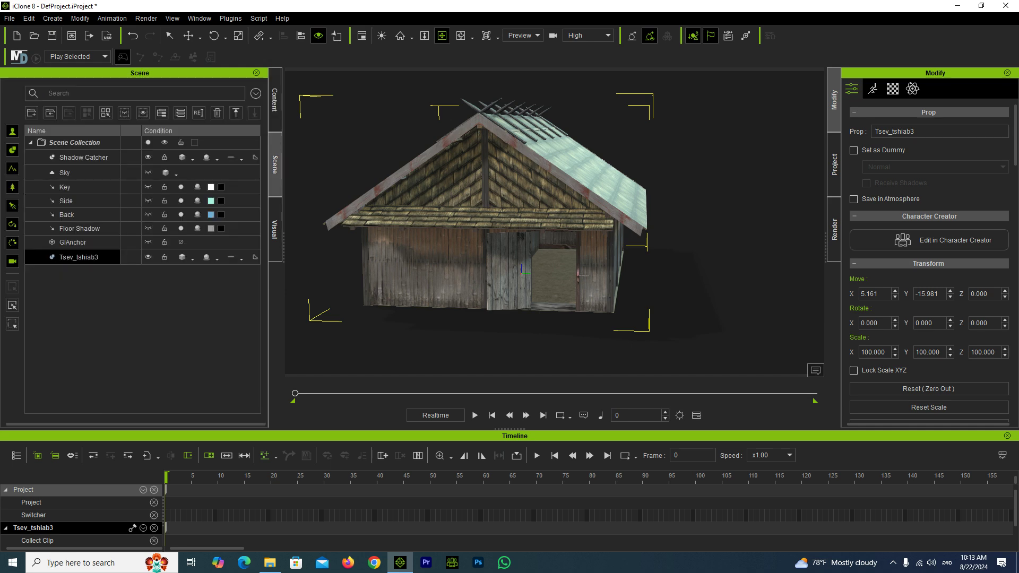
key("F2")
scroll(554, 223, "up", 2)
scroll(554, 223, "up", 2)
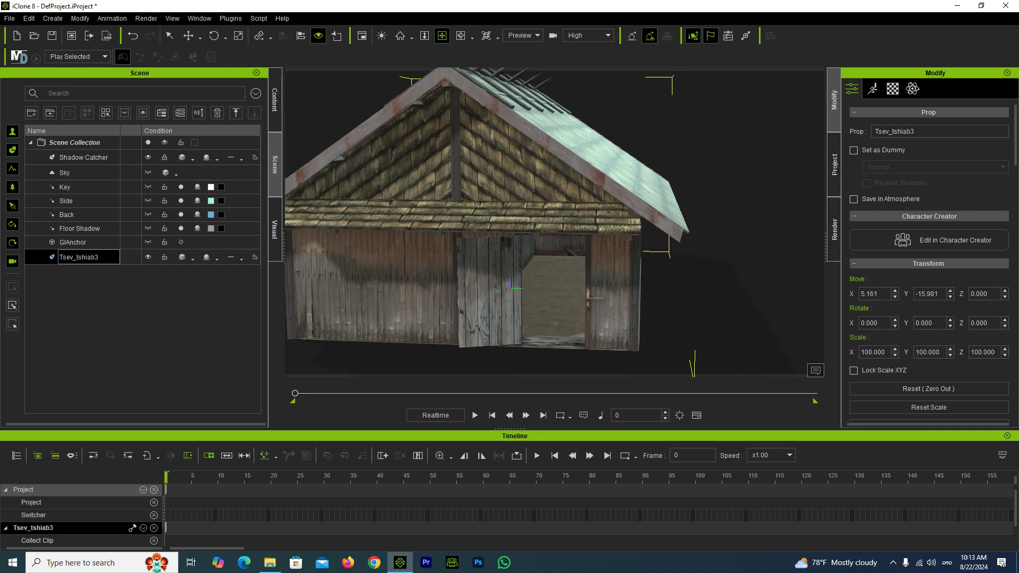
scroll(555, 223, "up", 2)
scroll(554, 223, "up", 2)
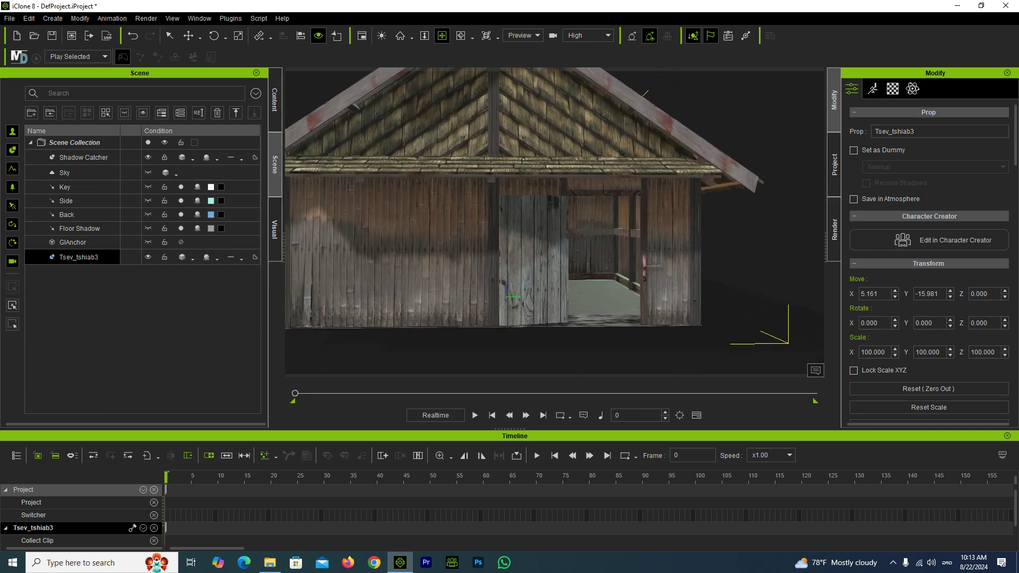
scroll(554, 223, "up", 2)
scroll(555, 223, "up", 2)
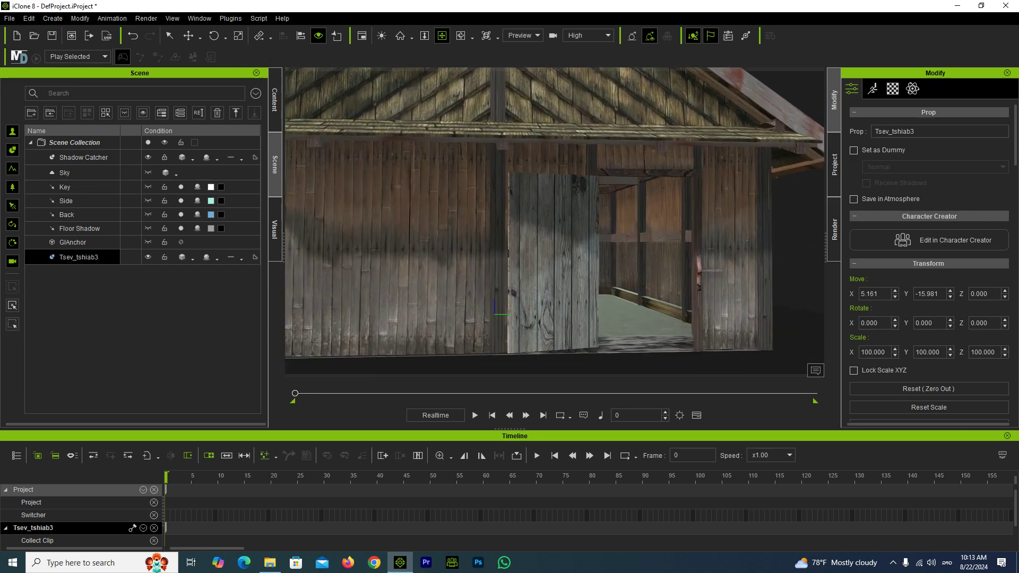
scroll(555, 223, "up", 2)
scroll(554, 222, "up", 2)
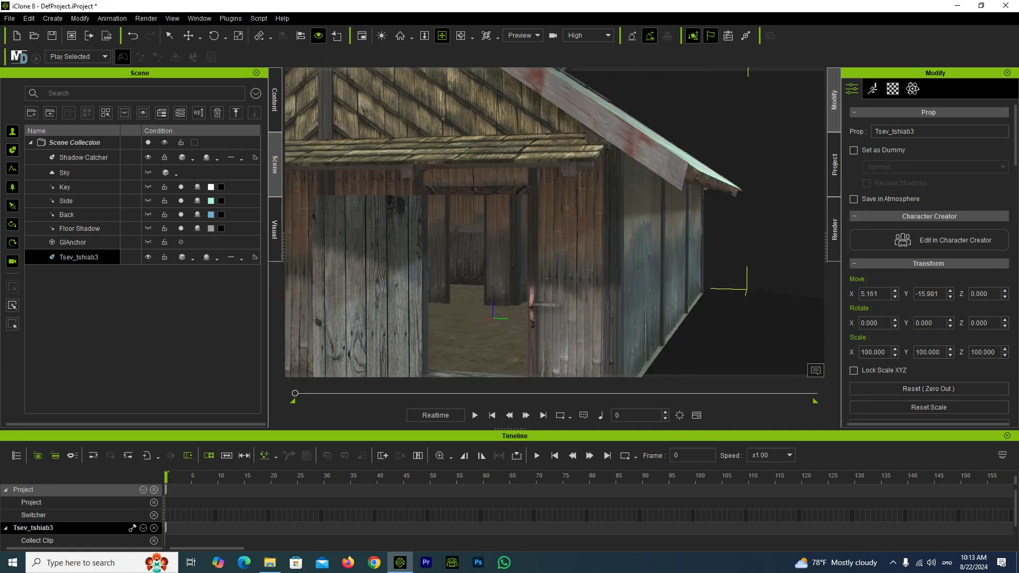
Step: Orbit around the front wall, then zoom out to see the roof and left gable
mouse_move(554, 223)
right_mouse_down()
mouse_move(435, 223)
mouse_move(554, 223)
right_mouse_up()
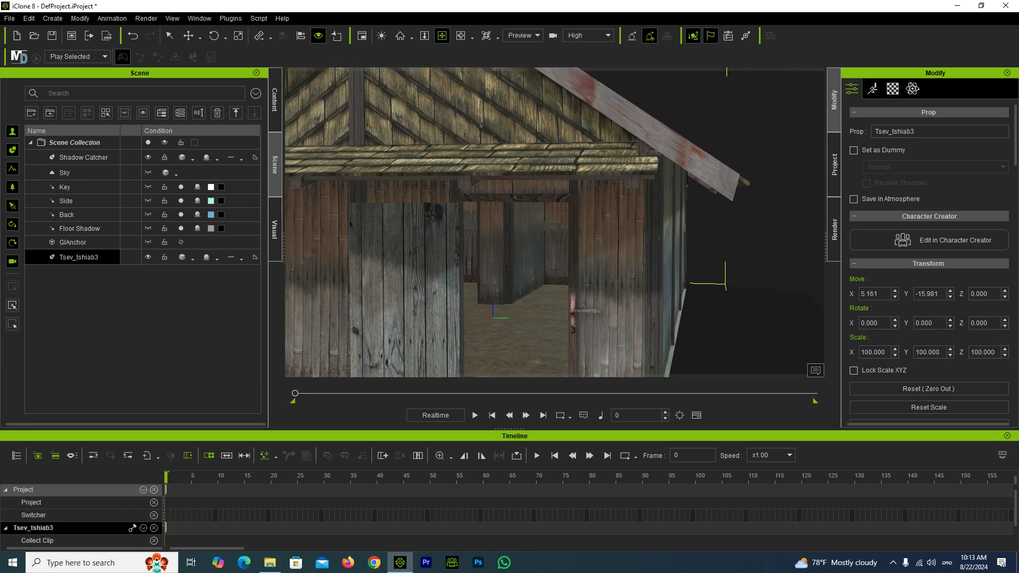
scroll(555, 223, "down", 2)
scroll(555, 223, "down", 2)
scroll(554, 223, "down", 2)
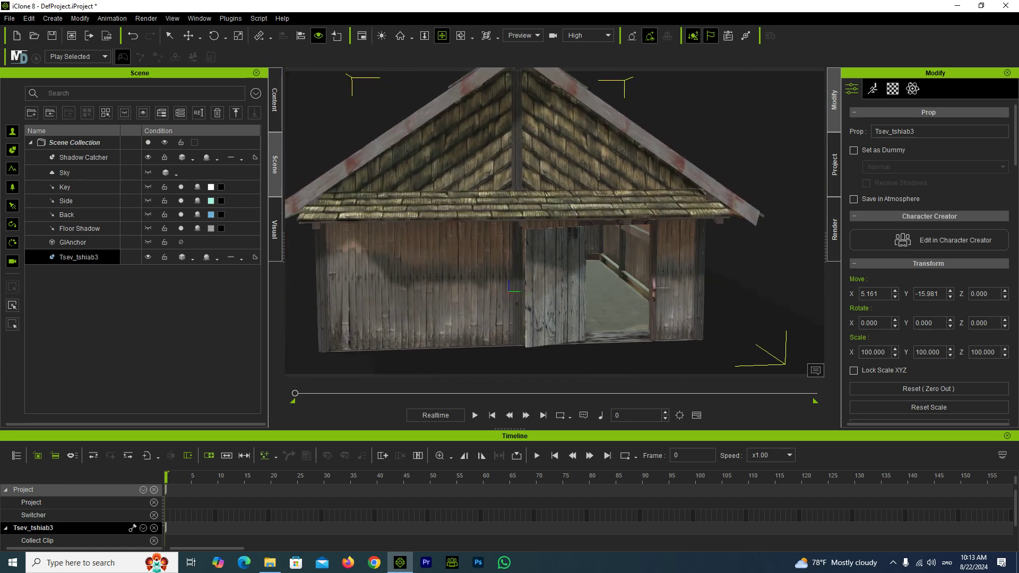
scroll(555, 223, "down", 2)
mouse_move(555, 223)
right_mouse_down()
mouse_move(531, 223)
mouse_move(498, 265)
mouse_move(509, 249)
mouse_move(552, 250)
mouse_move(504, 244)
mouse_move(499, 260)
mouse_move(551, 249)
mouse_move(531, 249)
right_mouse_up()
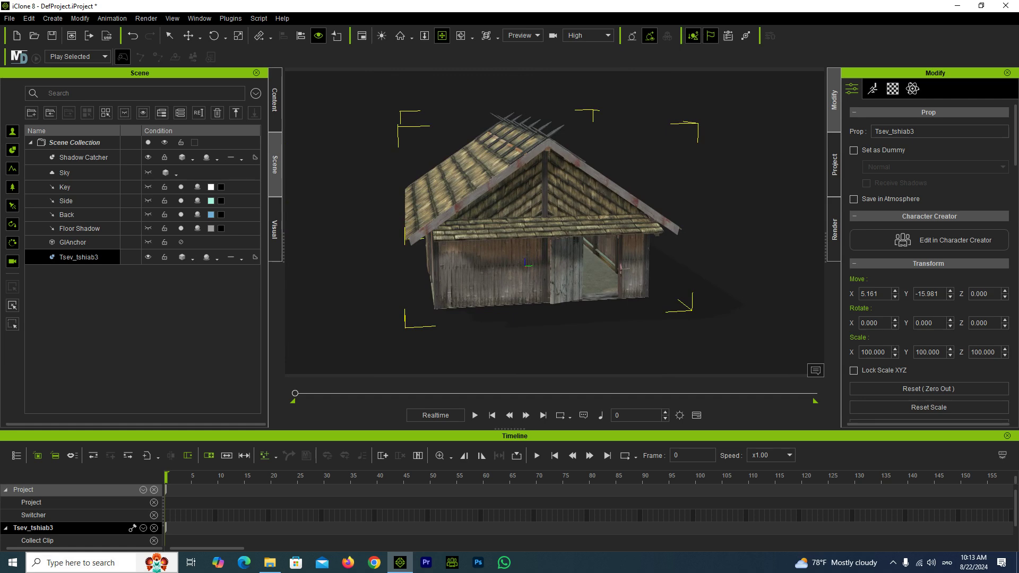
Step: Launch Blender 3.6 from Windows search and bring its loaded window forward
key("super")
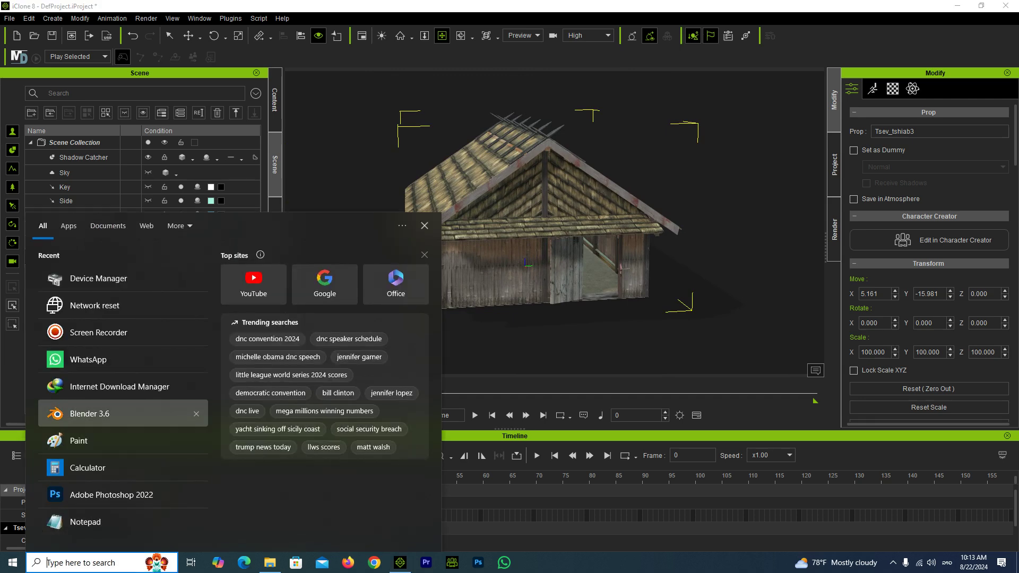
key("Escape")
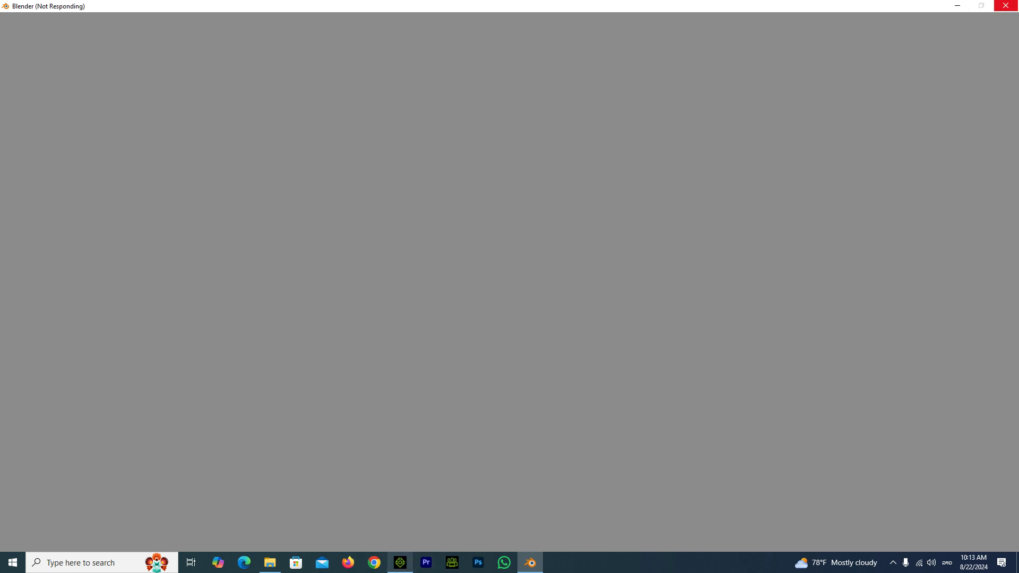
left_click(400, 562)
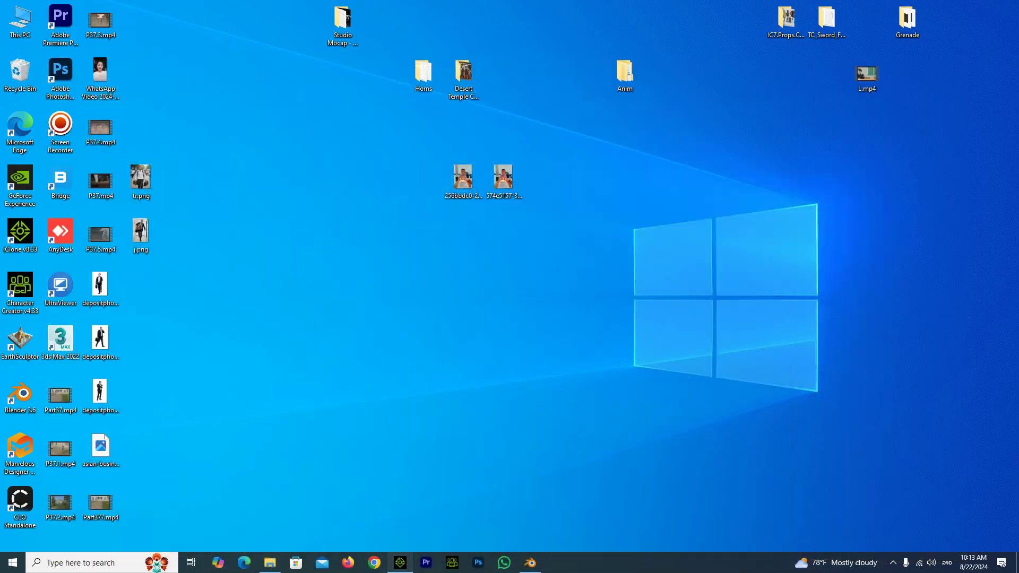
left_click(400, 562)
left_click(530, 562)
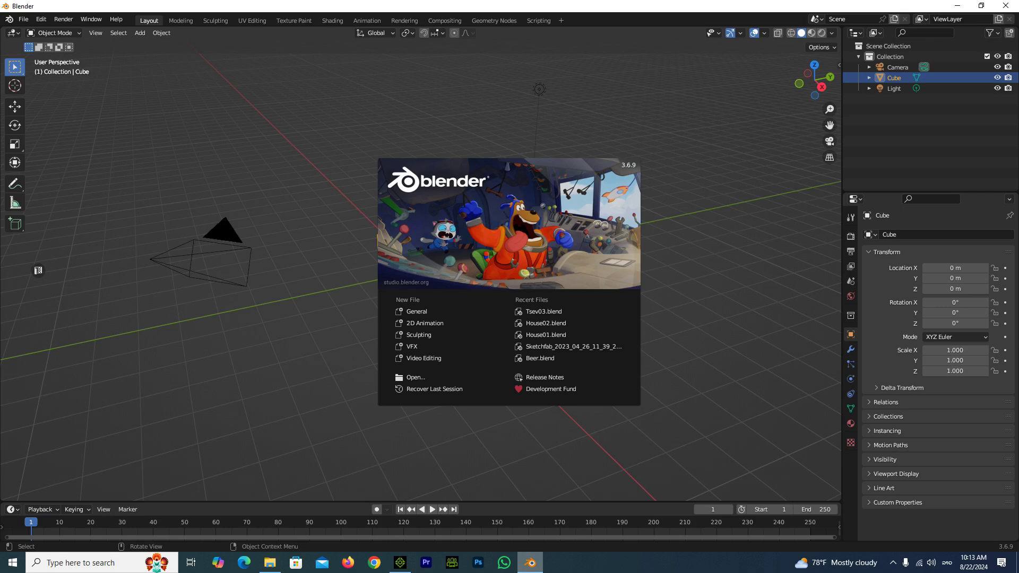
Step: Dismiss Blender's splash screen, delete the default cube, and minimize Blender
left_click(416, 311)
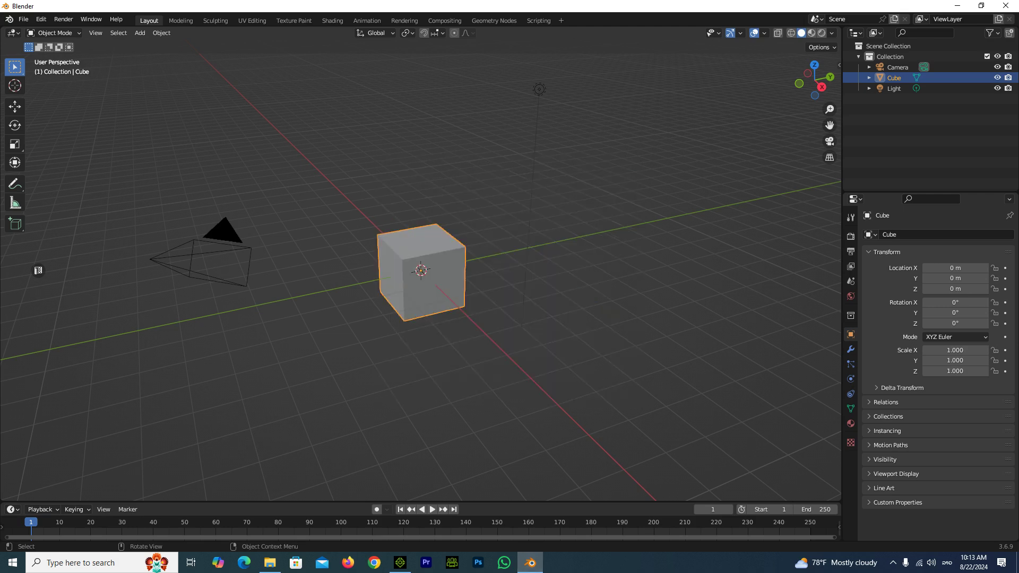
key("Delete")
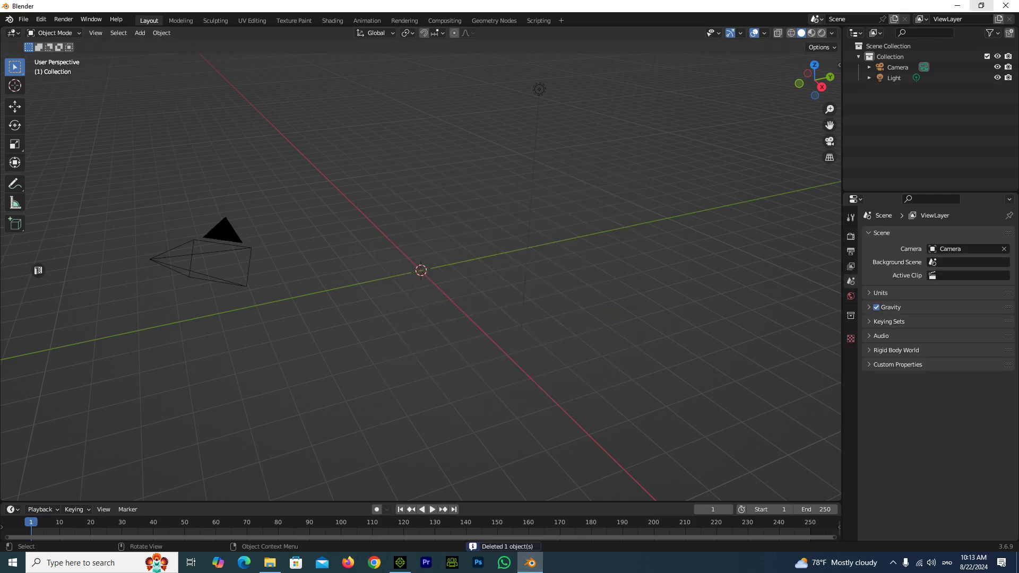
left_click(957, 5)
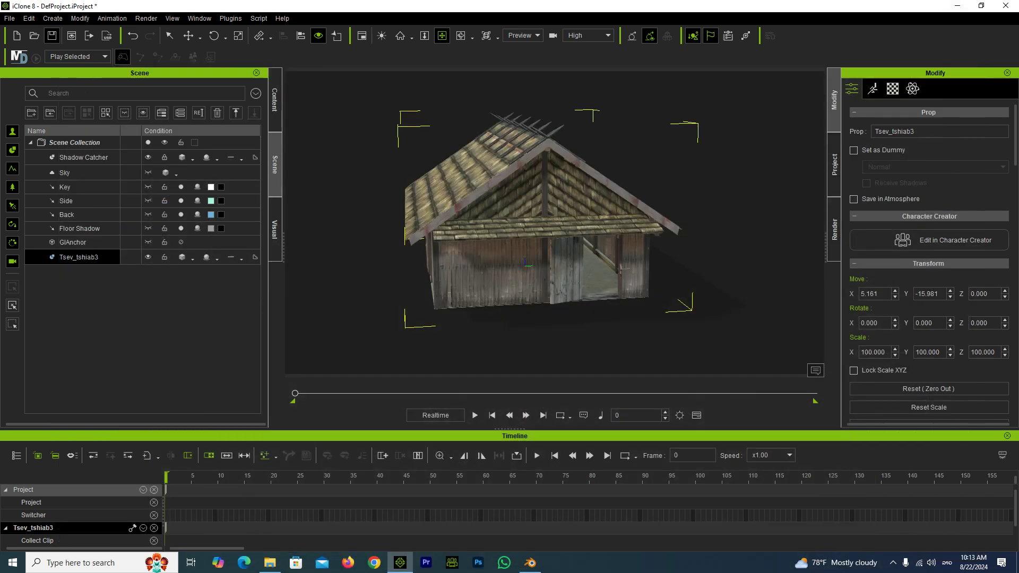
Step: Open the Export FBX dialog for the house with Export Range set to Current Frame
left_click(28, 18)
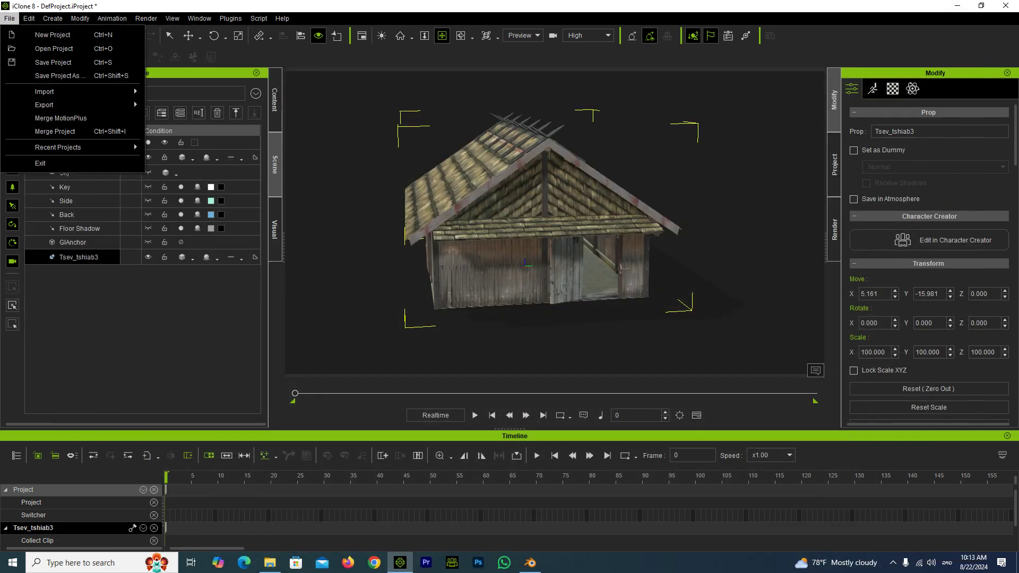
key("Escape")
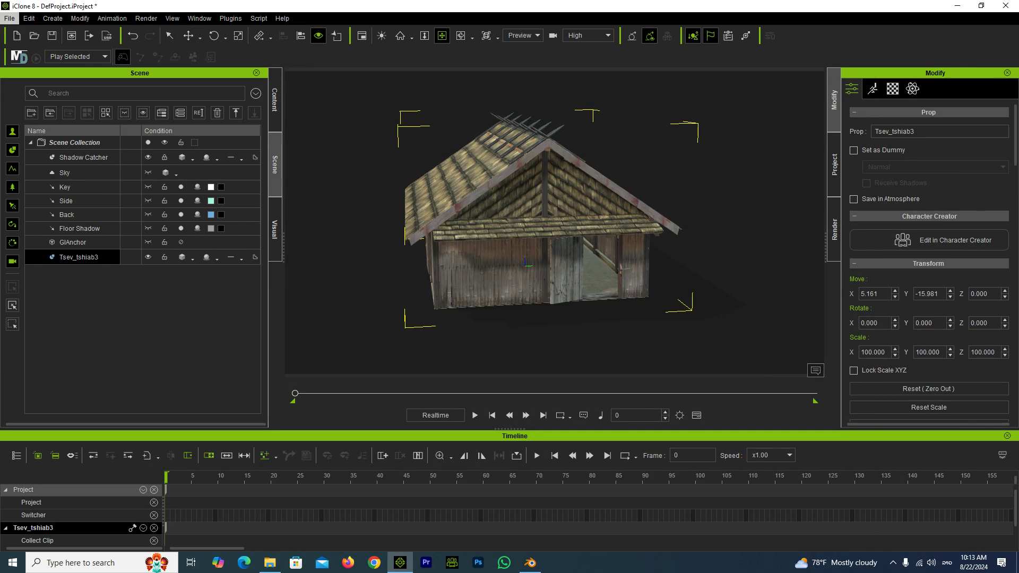
left_click(10, 18)
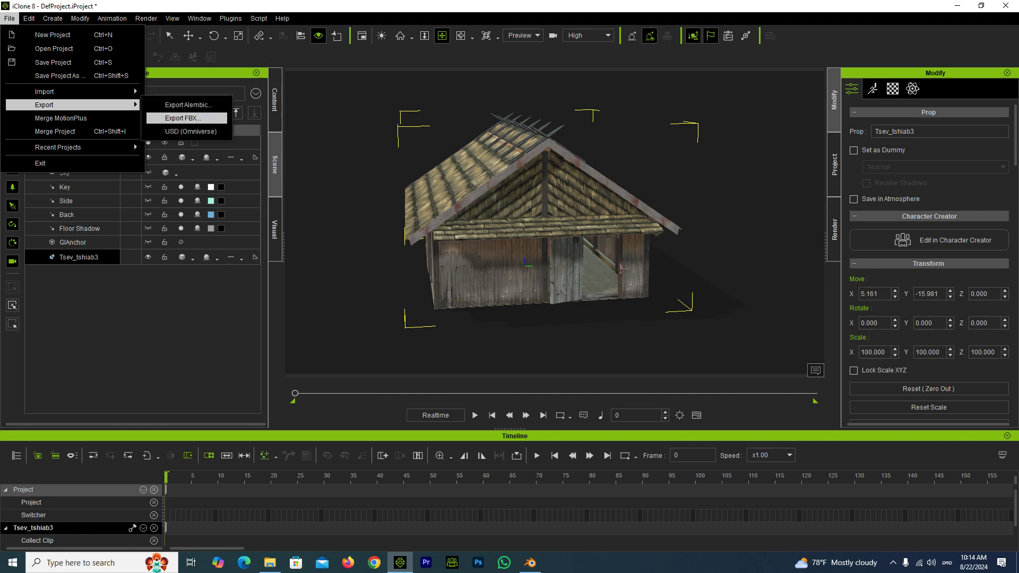
left_click(181, 117)
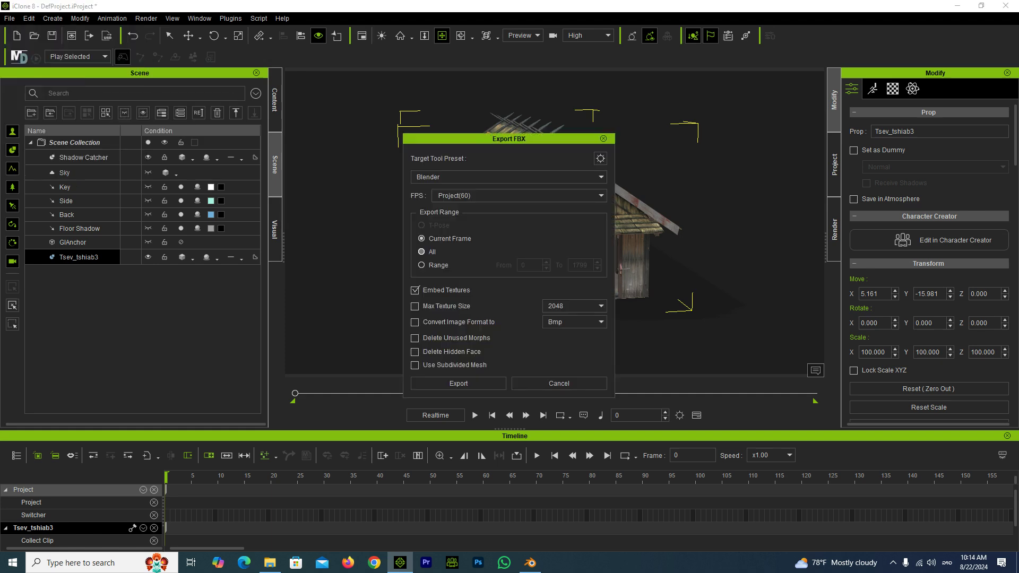
left_click(508, 176)
Step: Browse the Target Tool Preset list and keep Blender as the preset
left_click(509, 177)
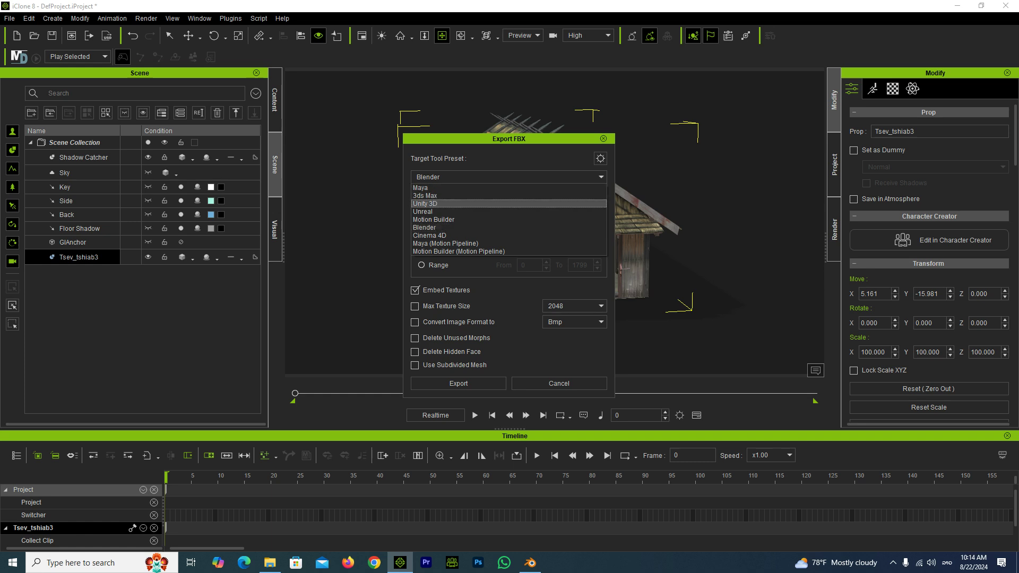
key("Down")
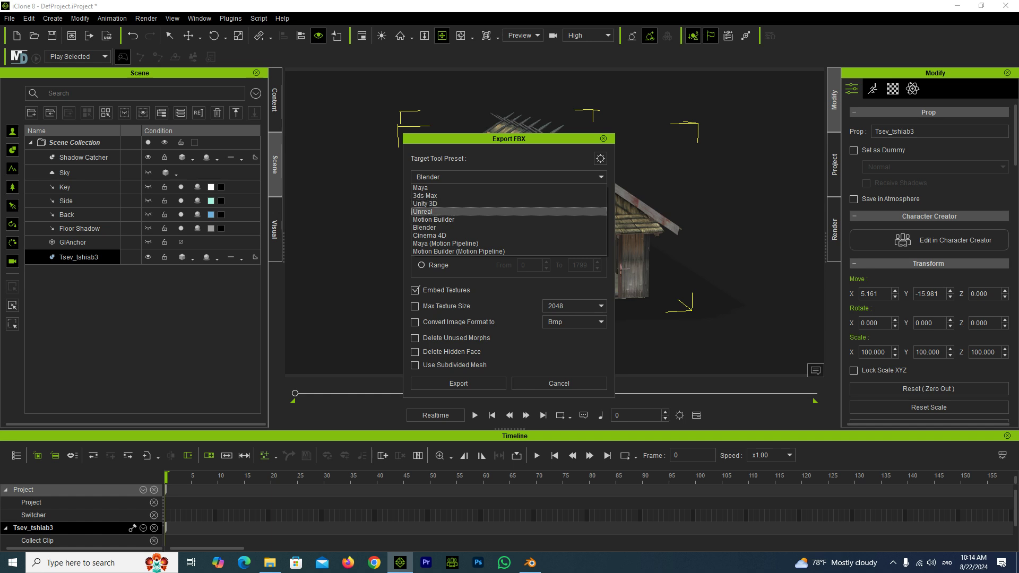
key("Down")
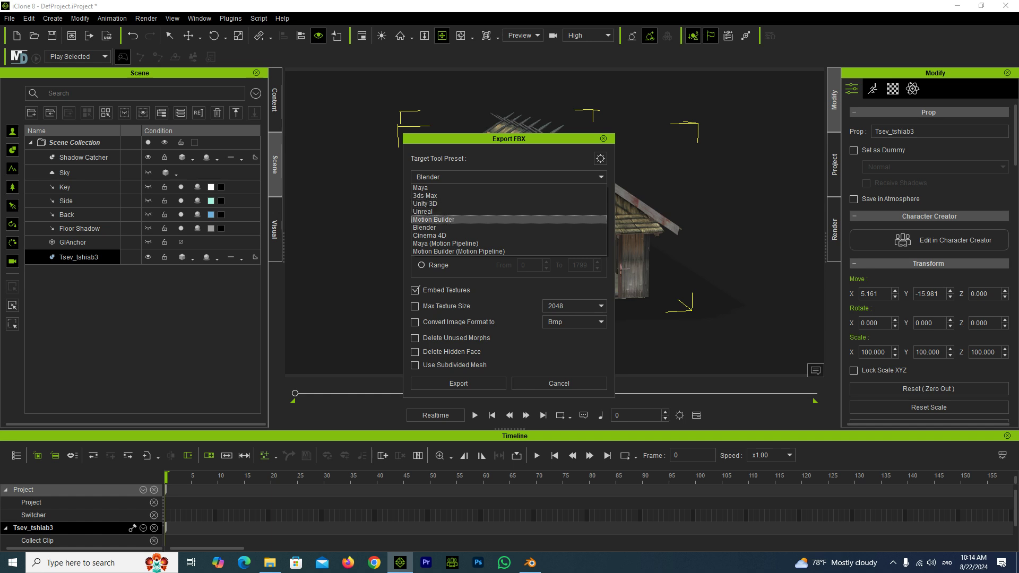
key("Down")
key("Down")
key("Down")
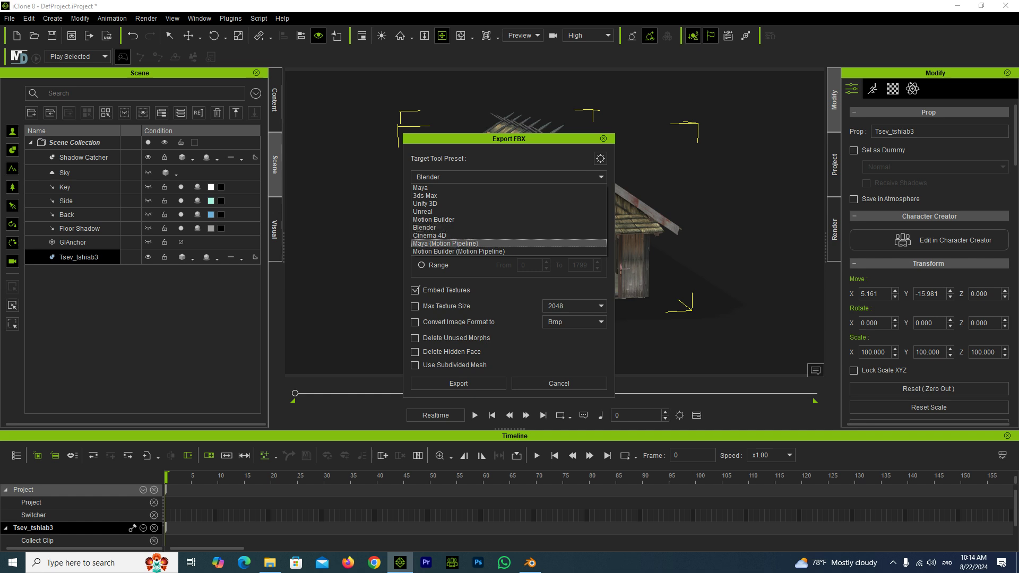
key("Down")
key("Up")
key("Down")
key("Up")
key("Up")
key("Up")
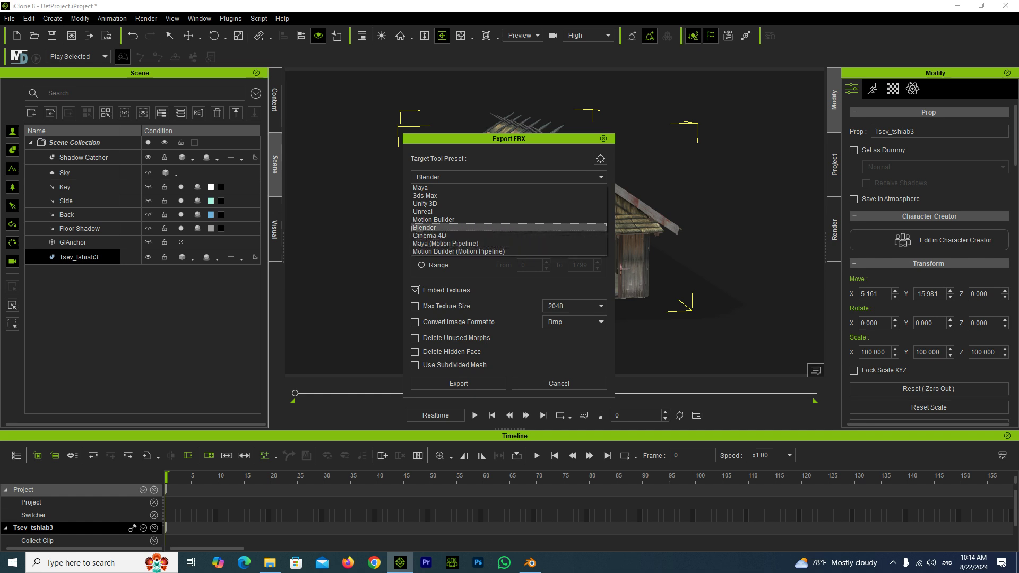
key("Up")
key("Up")
key("Up")
key("Up")
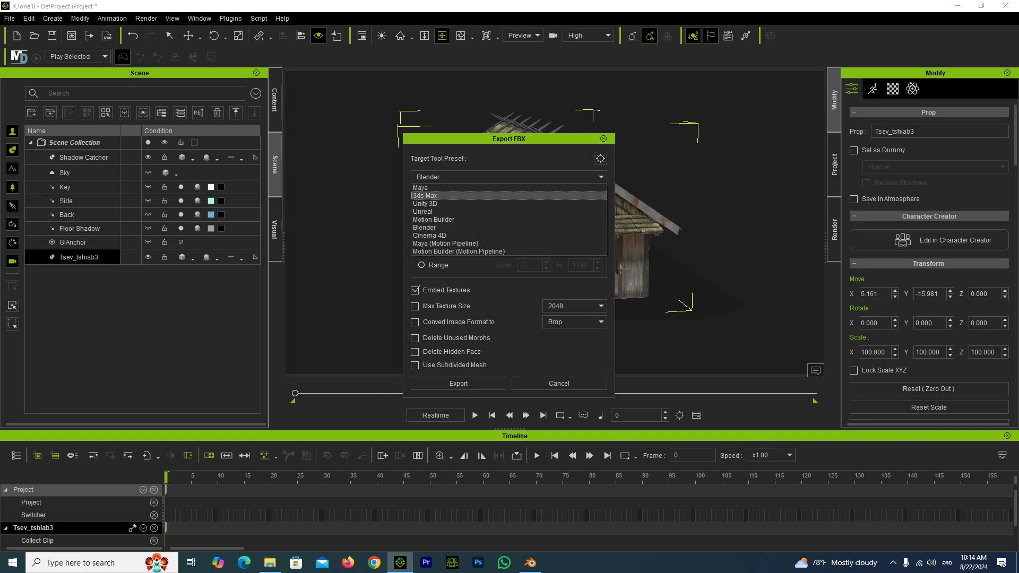
key("Down")
key("Up")
key("Down")
key("Down")
key("Down")
key("Down")
key("Down")
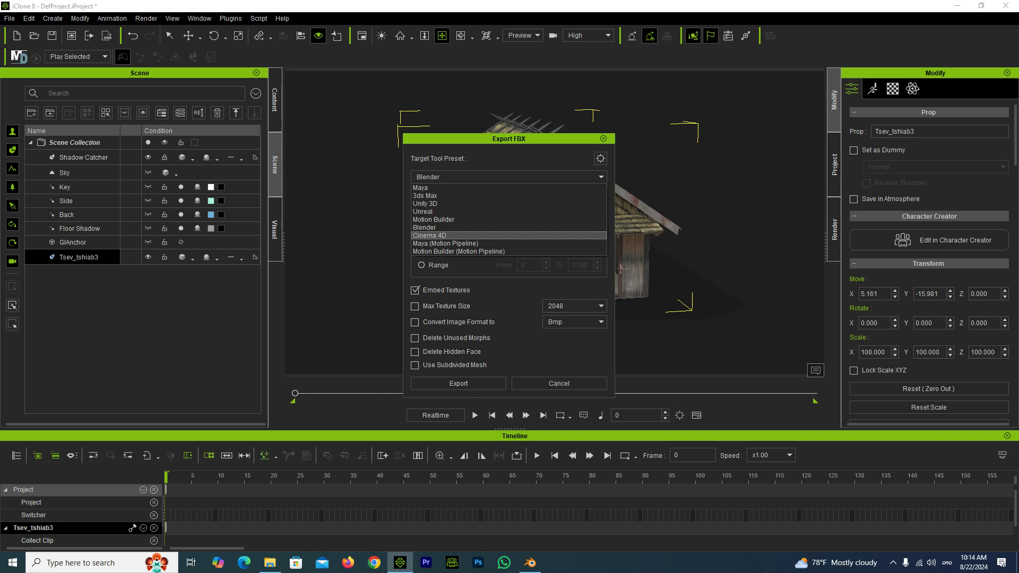
key("Up")
key("Return")
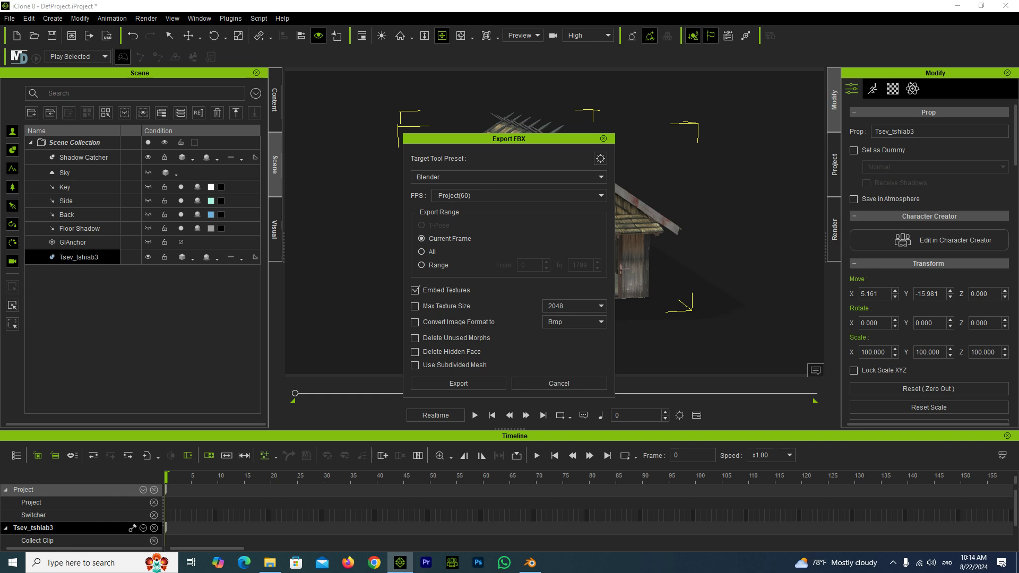
left_click(575, 305)
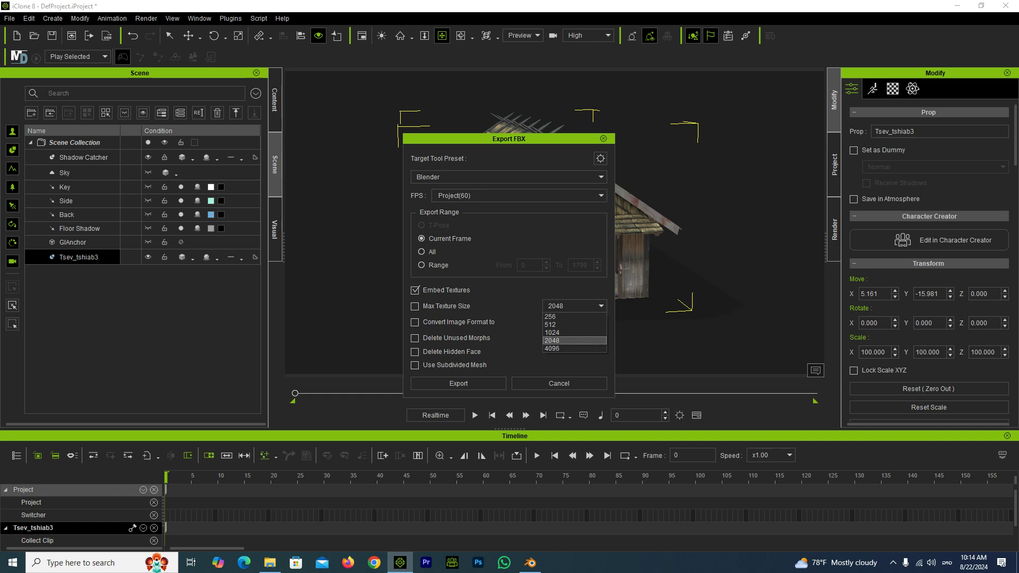
left_click(574, 340)
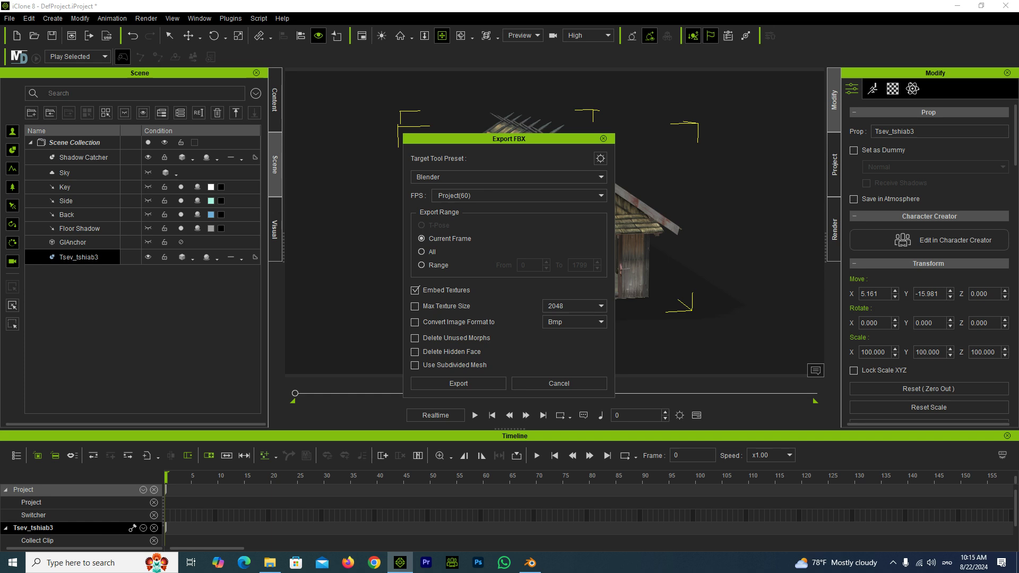
left_click_drag(508, 138, 525, 126)
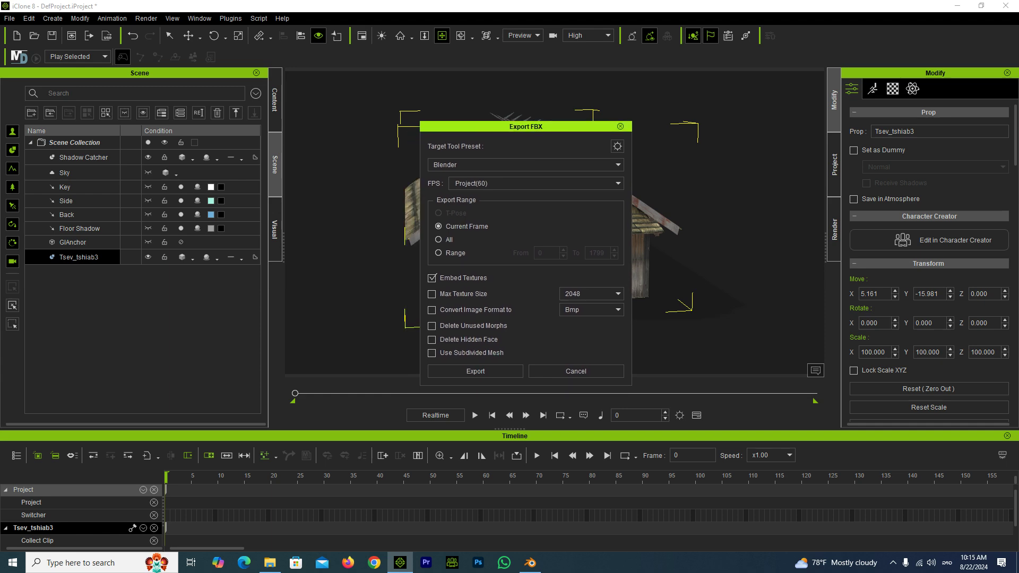
Step: Start the FBX export and create a new Desktop folder named Obj
left_click(475, 371)
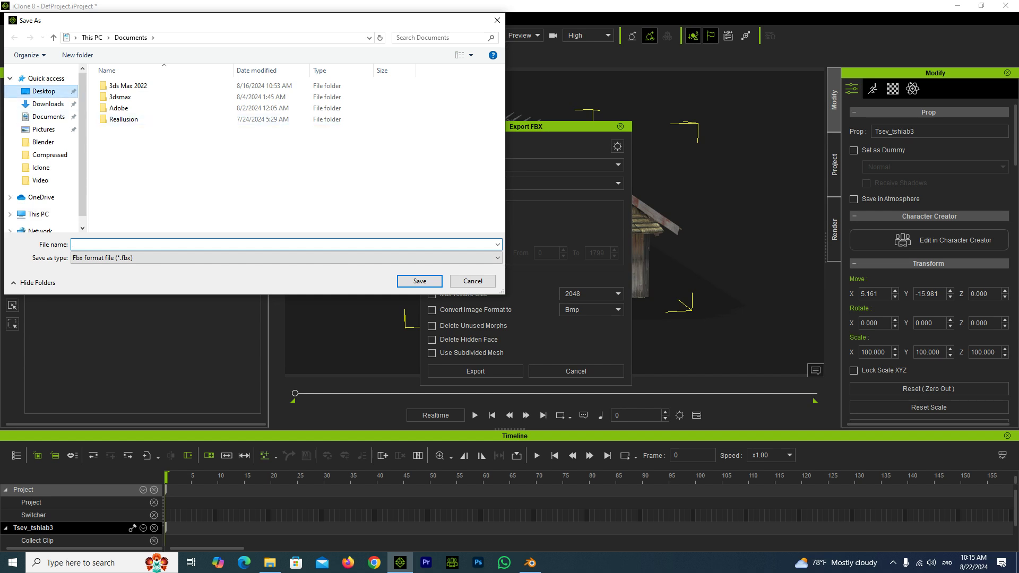
left_click(78, 54)
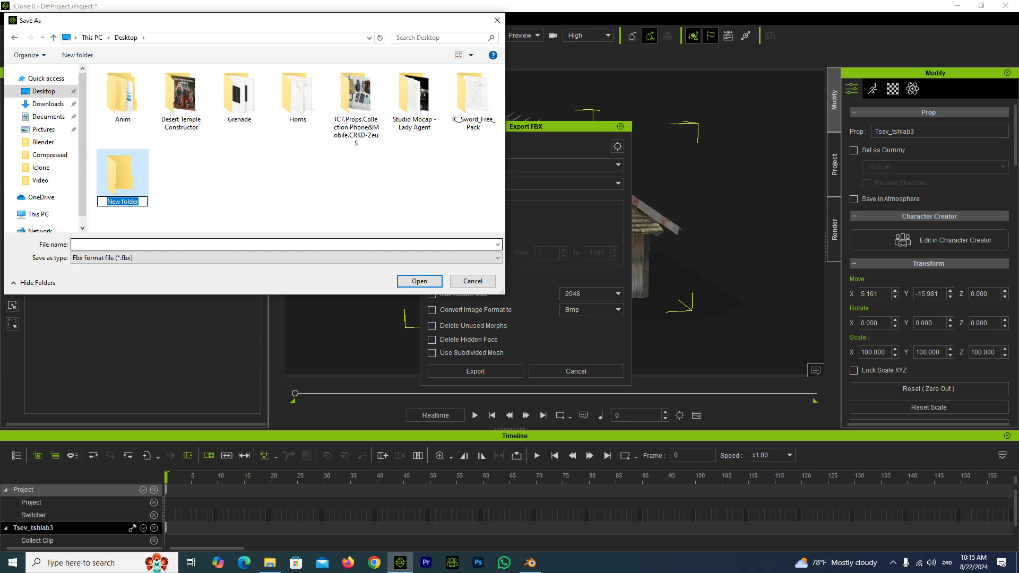
type("ชน")
key("alt+shift")
key("BackSpace")
key("BackSpace")
key("BackSpace")
type("Ob")
type("j")
key("Return")
Step: Name the exported file Tsev and save the FBX export
key("Tab")
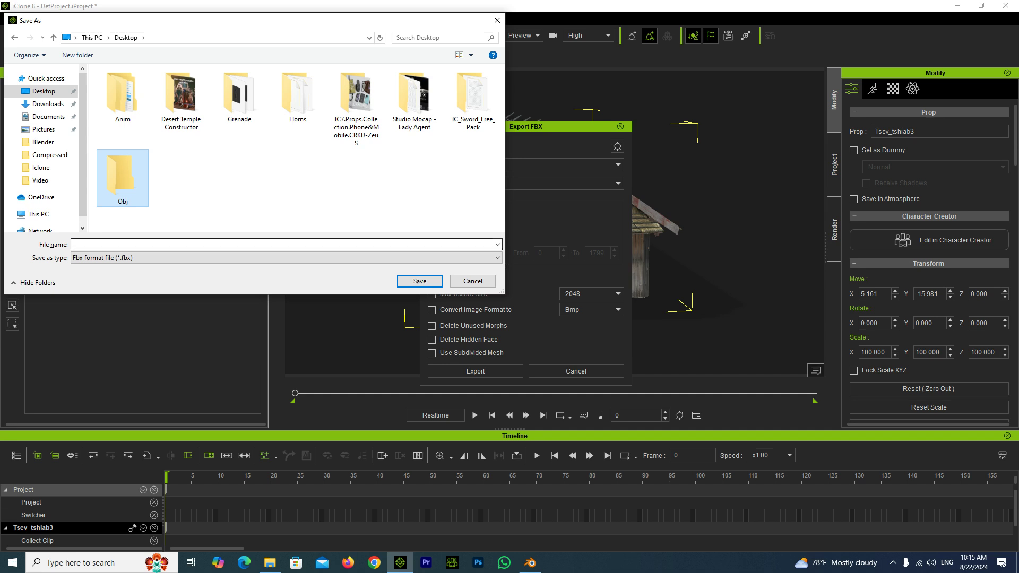
type("Ts")
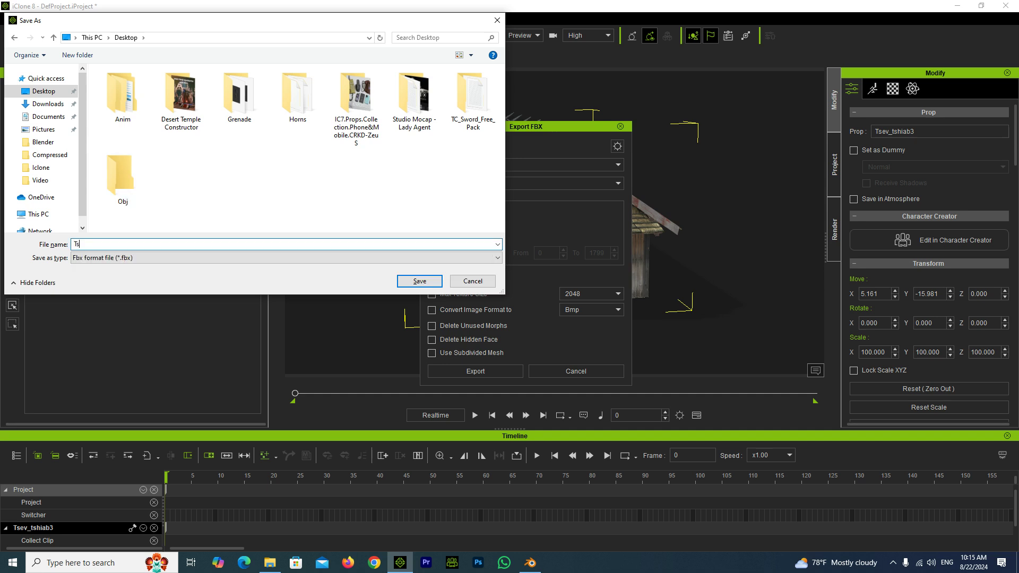
type("ev")
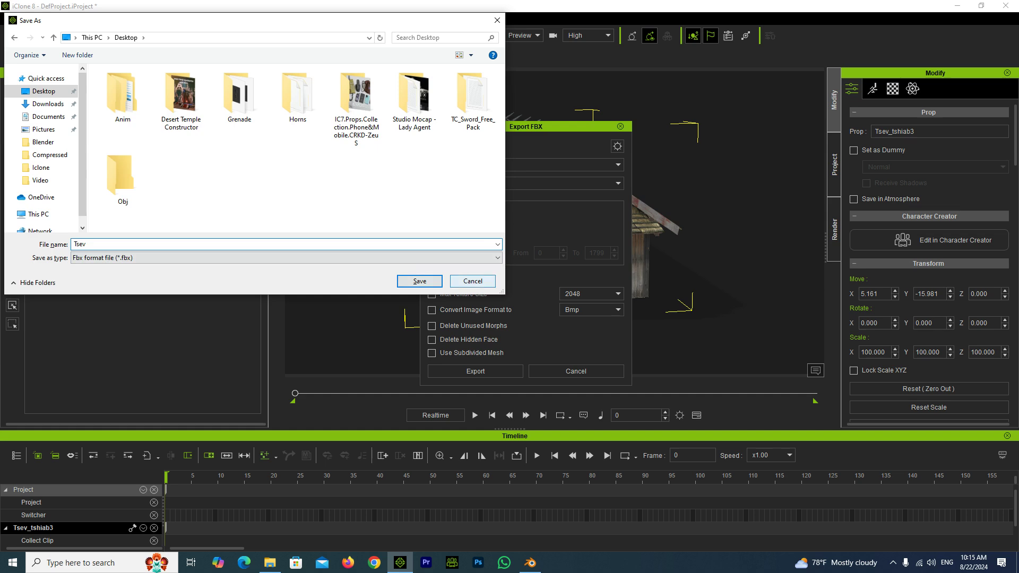
key("Return")
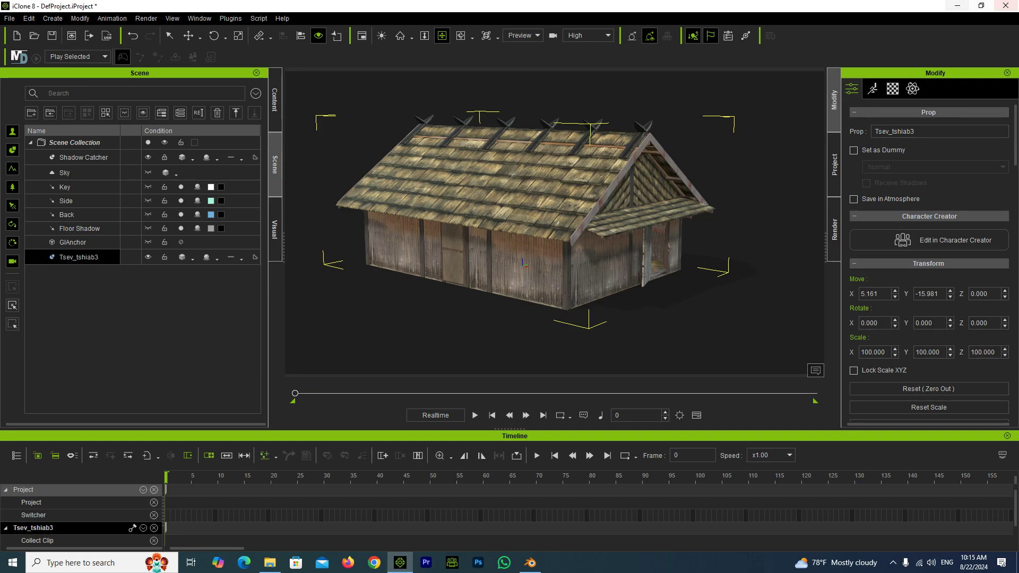
Step: In Blender, browse the FBX import to Desktop > Obj, then cancel because it's empty
left_click(957, 6)
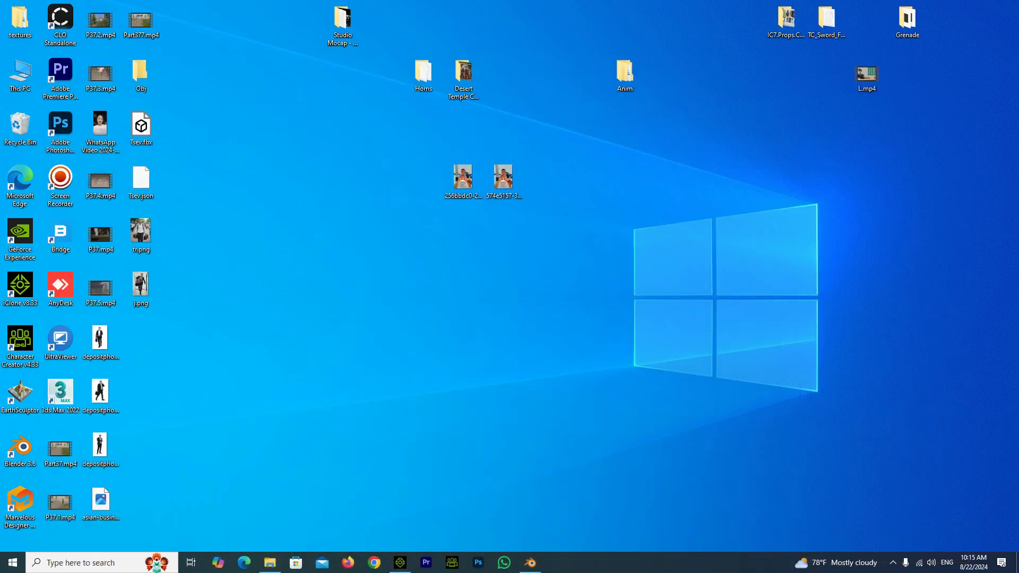
left_click(530, 562)
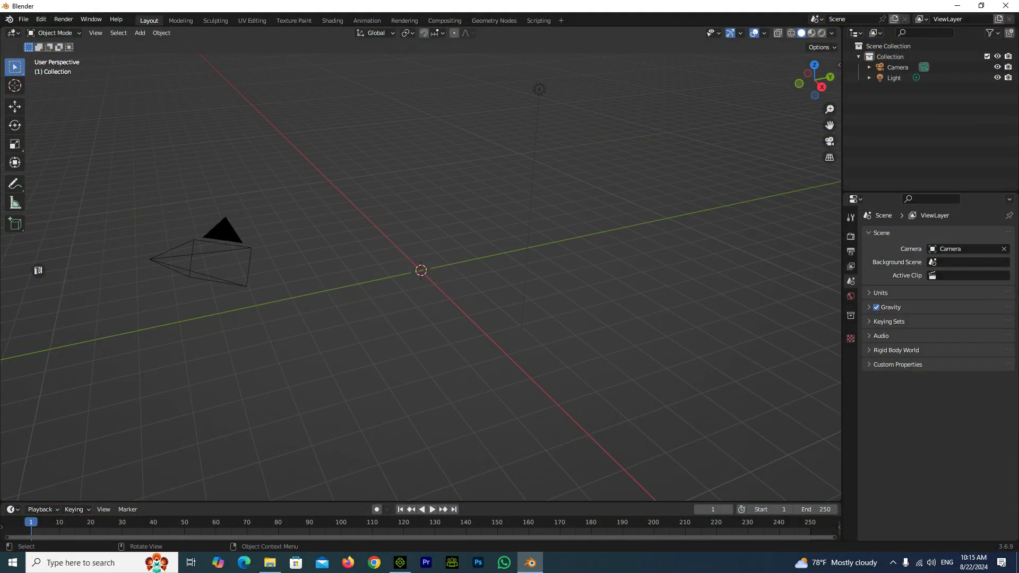
left_click(24, 19)
mouse_move(40, 163)
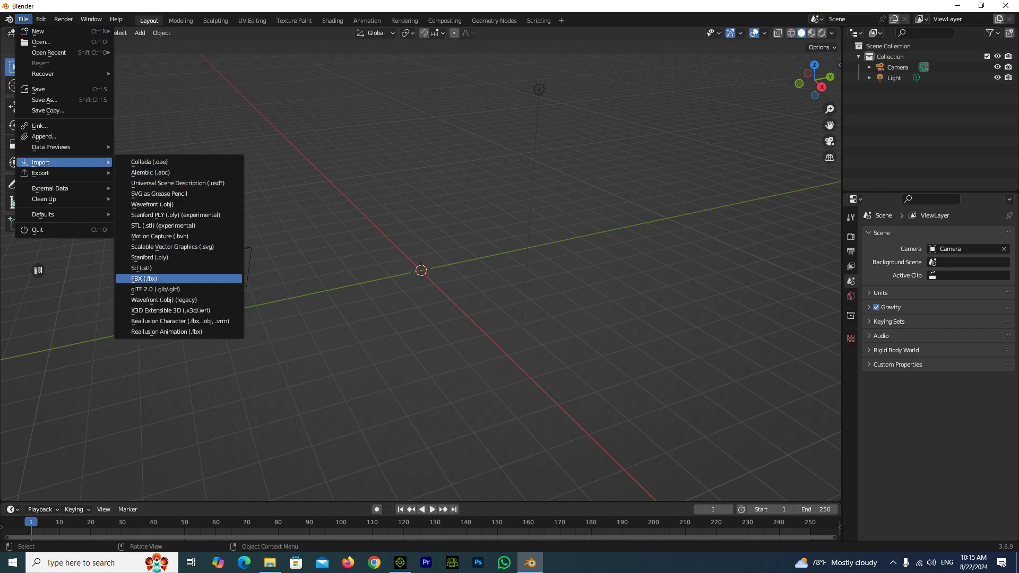
left_click(154, 279)
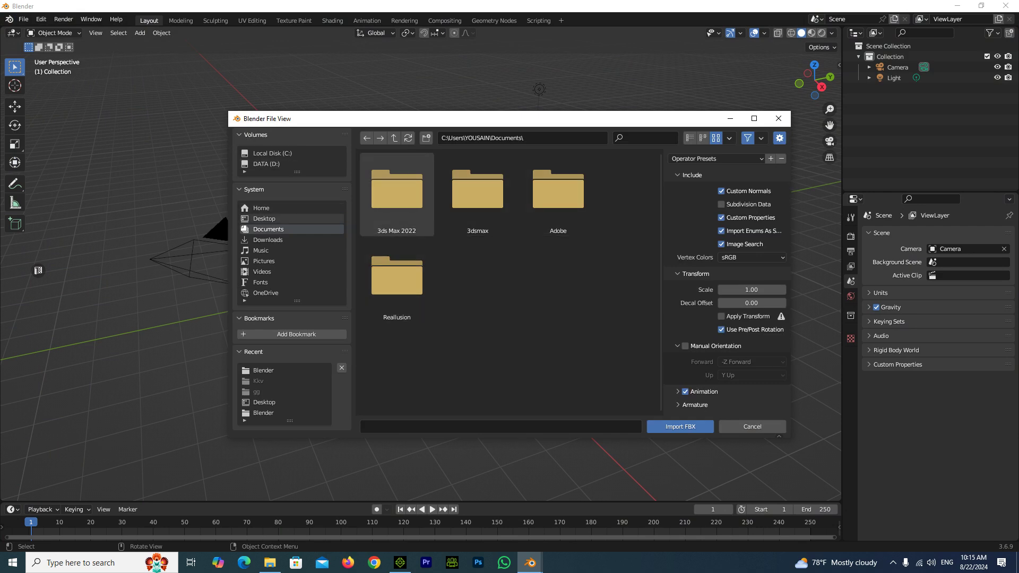
left_click(264, 218)
double_click(558, 278)
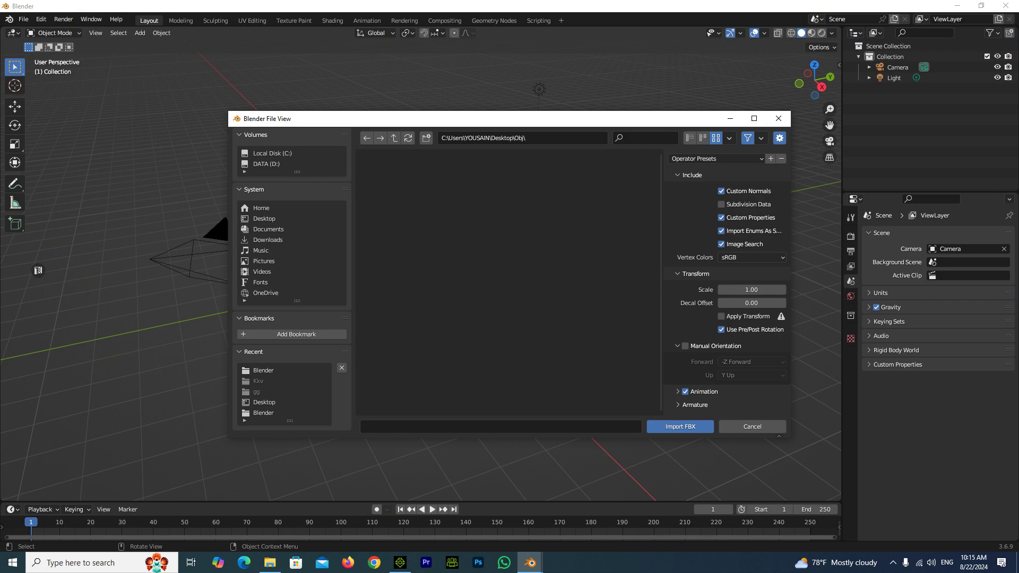
left_click(778, 118)
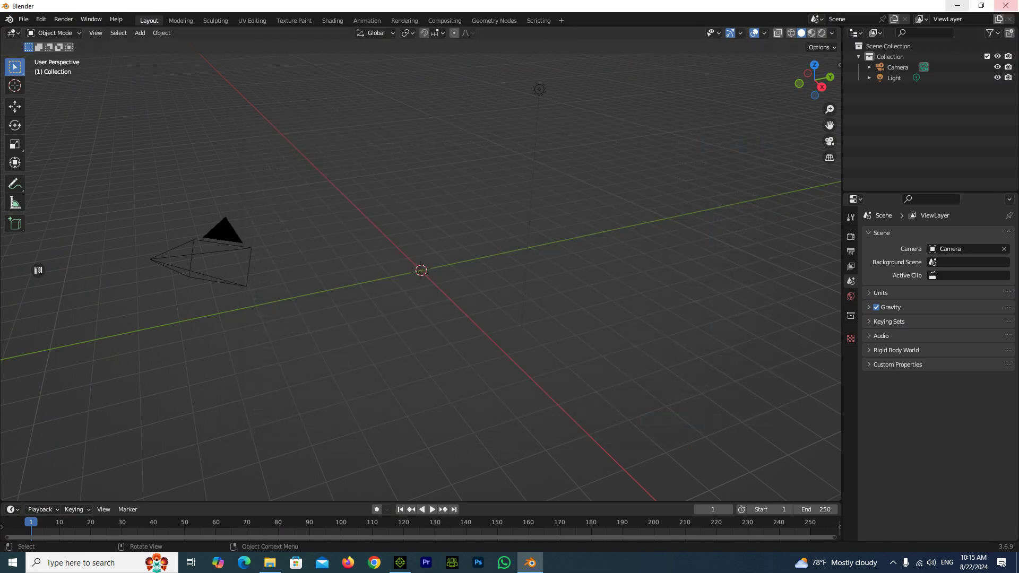
Step: Move Tsev.fbx, Tsev.json and the AVIF image into the Desktop Obj folder and open it
left_click(956, 6)
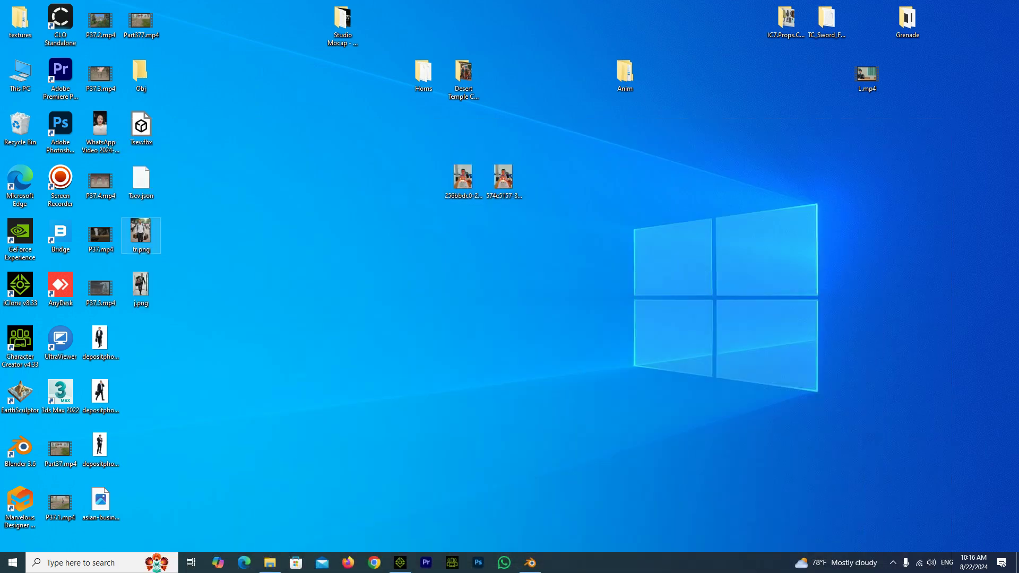
mouse_move(229, 197)
left_mouse_down()
mouse_move(141, 117)
mouse_move(141, 74)
left_mouse_up()
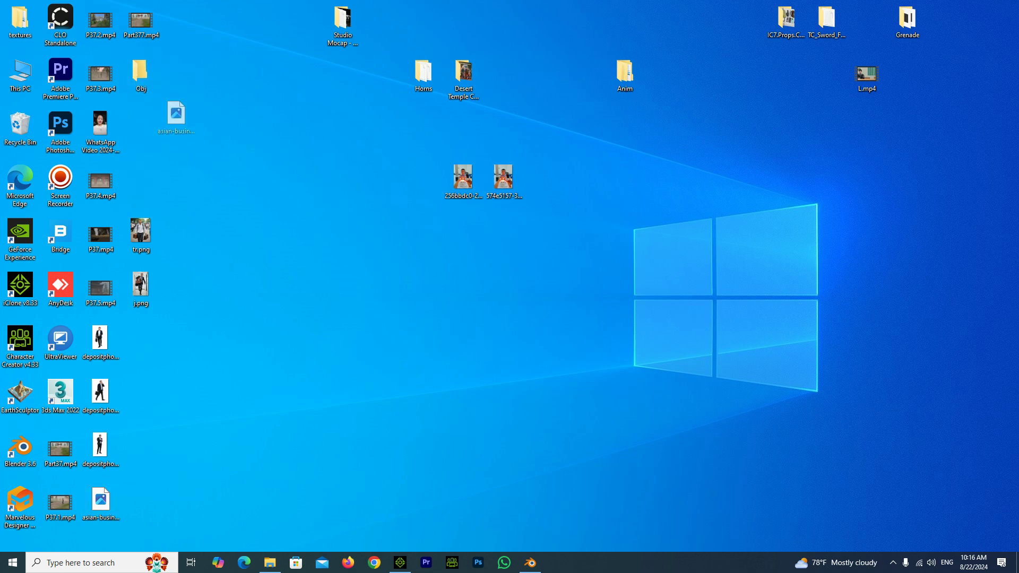
left_click_drag(101, 503, 141, 73)
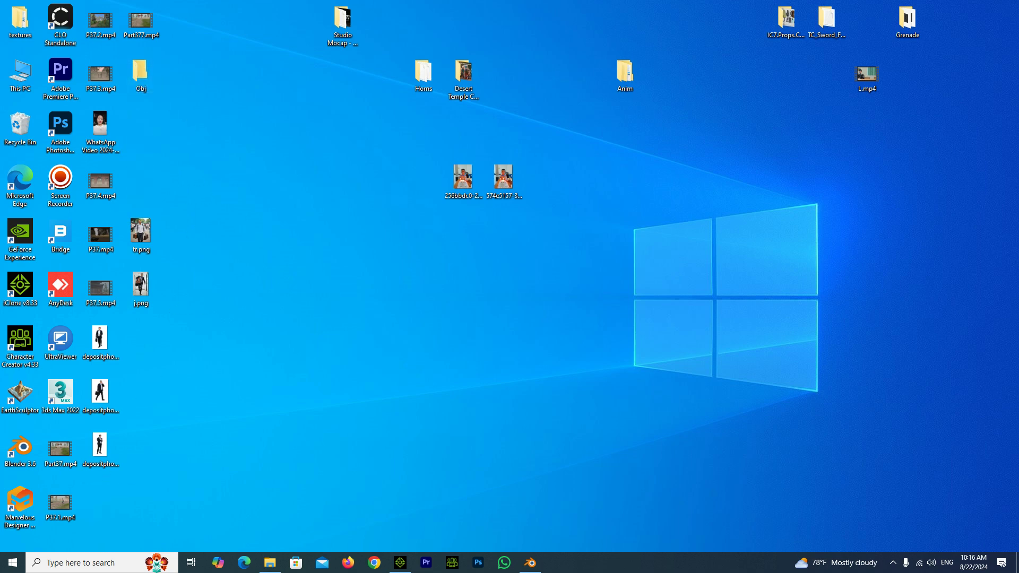
double_click(141, 73)
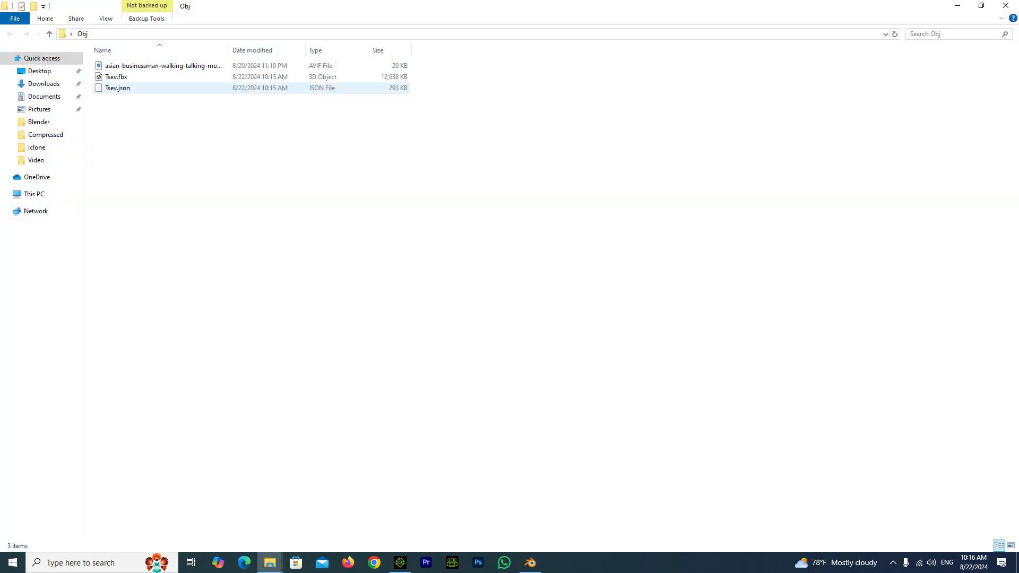
Step: Try opening Tsev.fbx in 3D Viewer, close it after the error, and return to Blender
double_click(116, 77)
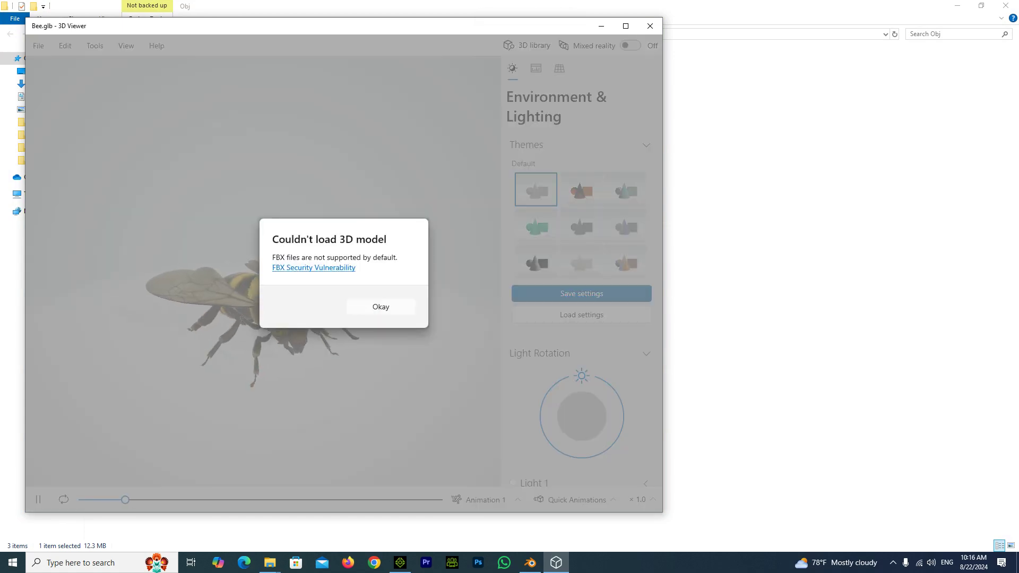
left_click(650, 25)
left_click(956, 5)
left_click(531, 563)
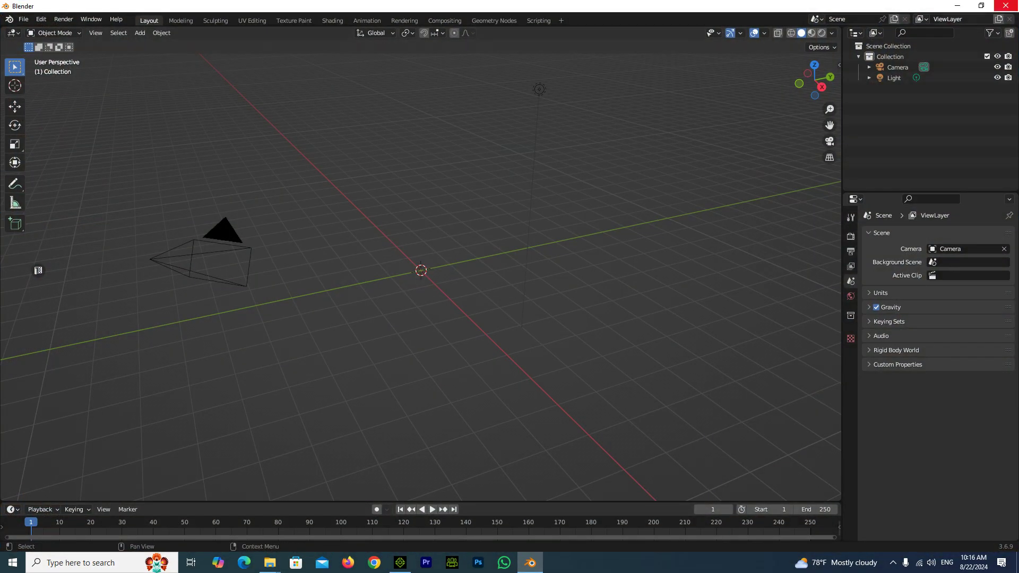
left_click(957, 5)
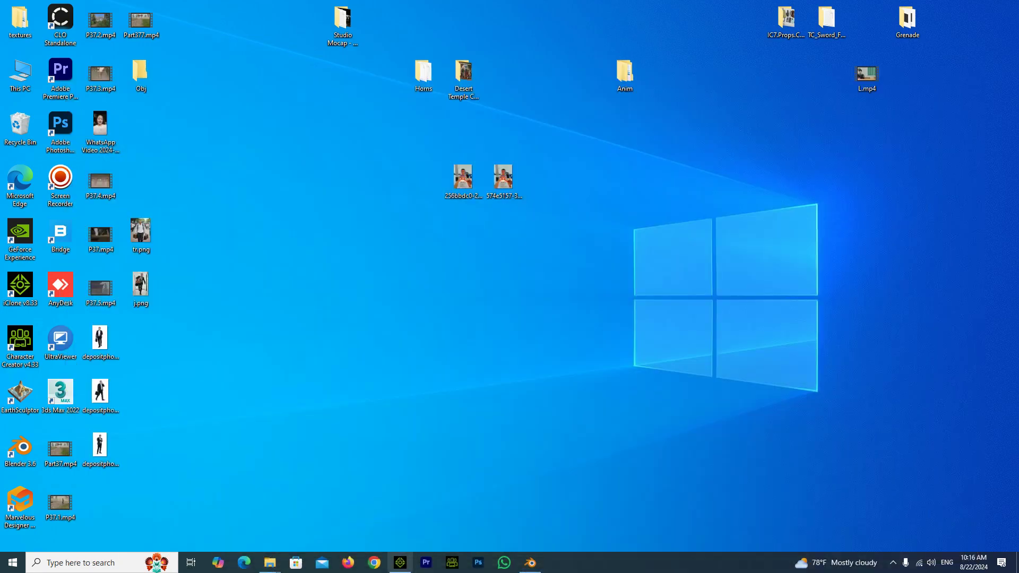
left_click(400, 563)
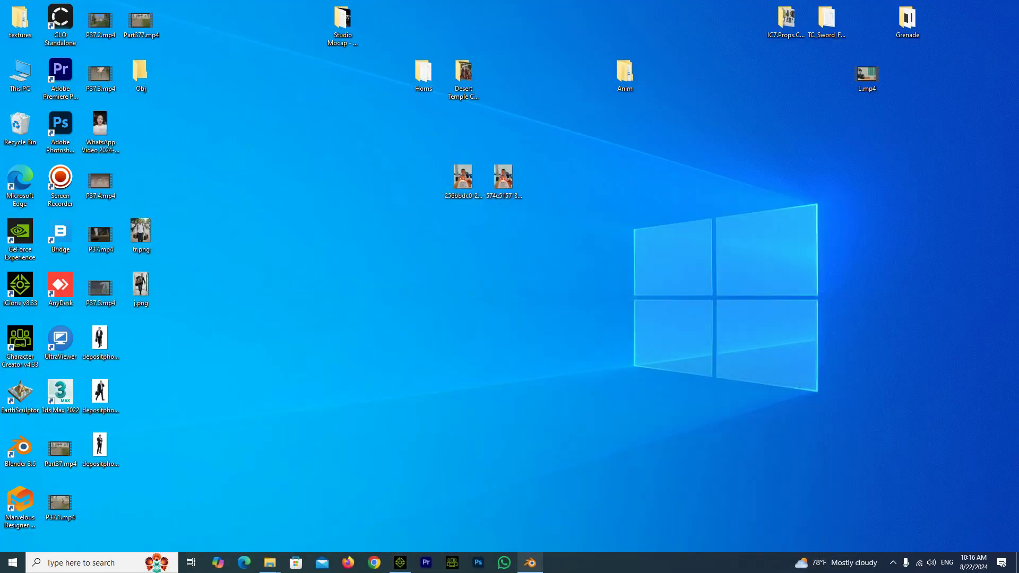
left_click(530, 562)
Step: Import Tsev.fbx from Desktop > Obj and orbit to an elevated three-quarter view of the house
left_click(24, 19)
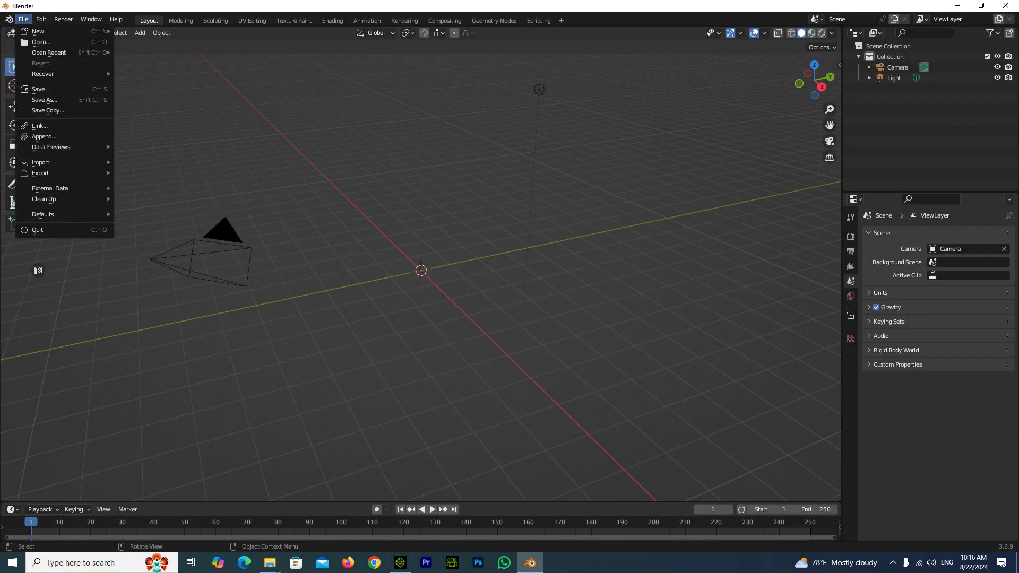
mouse_move(40, 163)
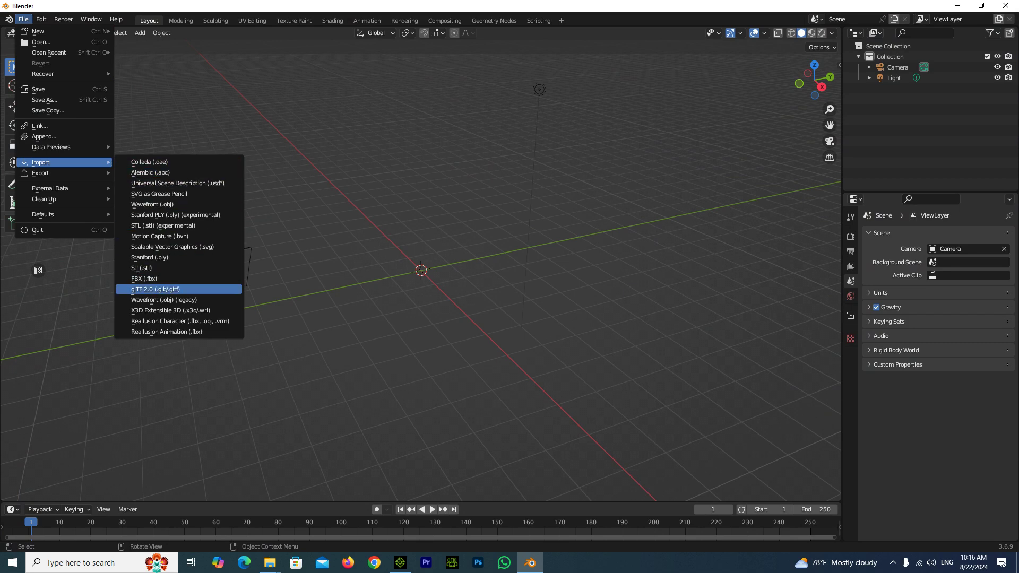
left_click(144, 278)
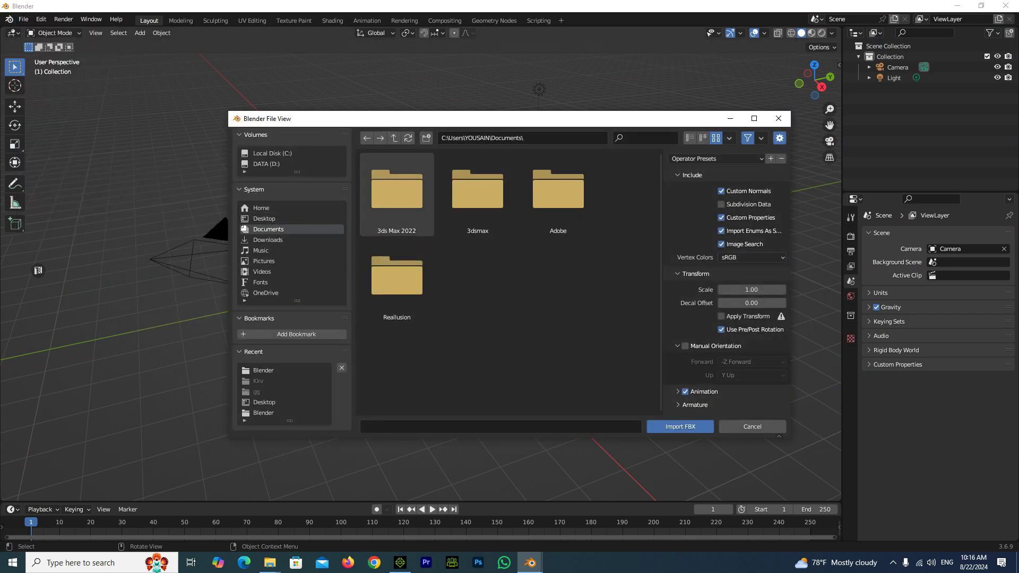
left_click(264, 218)
double_click(558, 279)
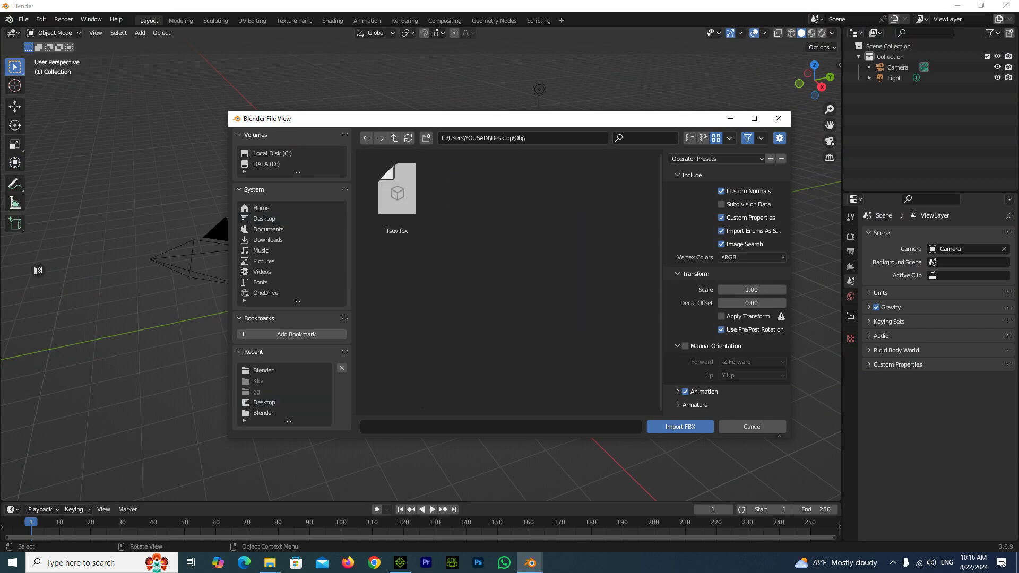
double_click(398, 192)
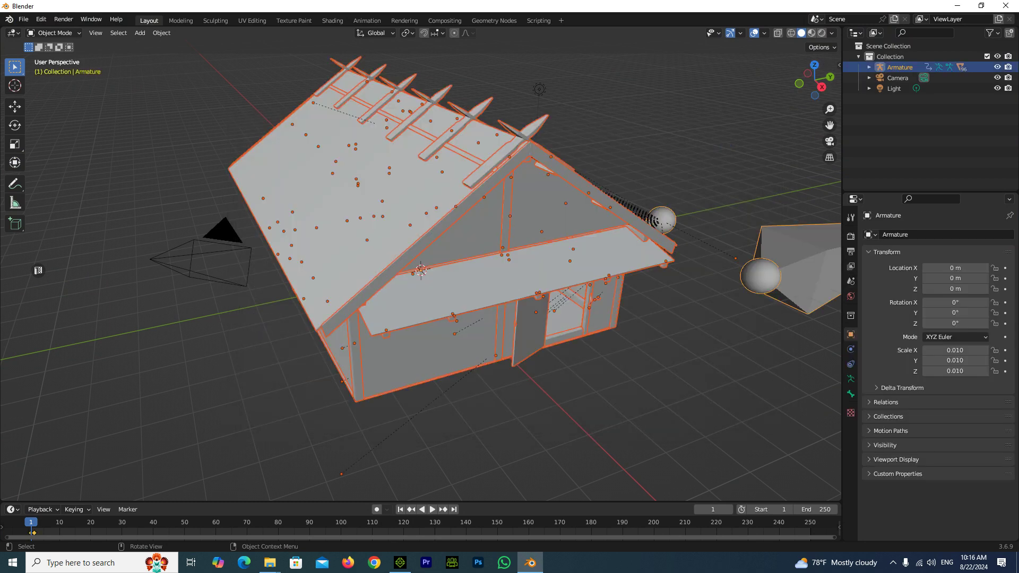
left_click_drag(815, 79, 732, 87)
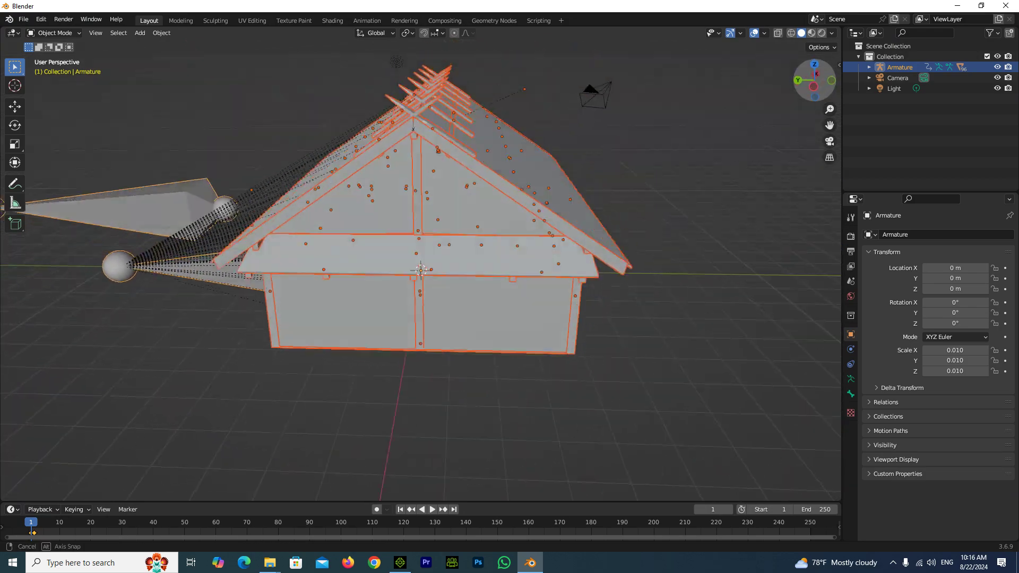
left_click_drag(732, 87, 38, 271)
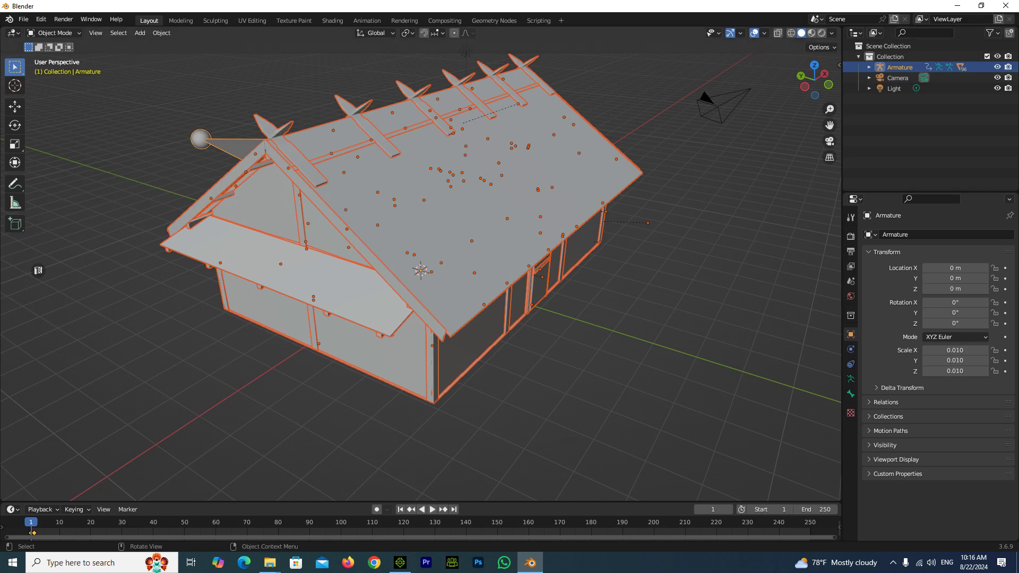
left_click(811, 33)
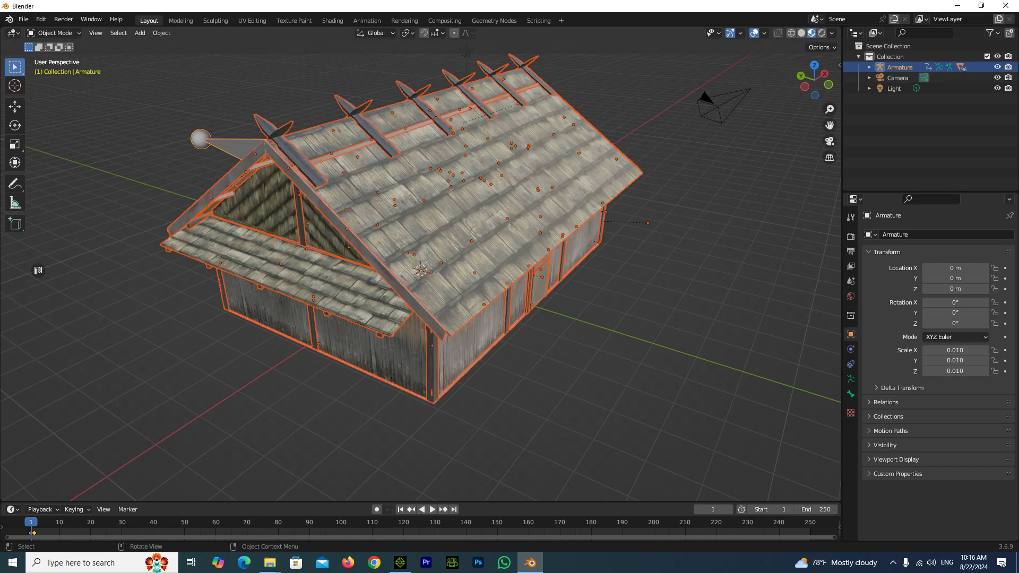
scroll(39, 271, "up", 1)
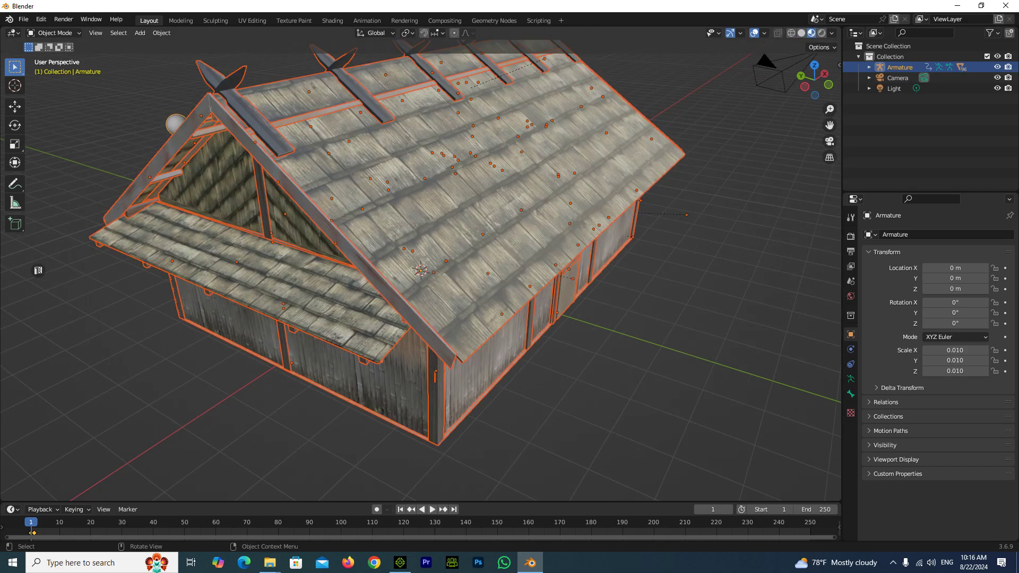
mouse_move(39, 270)
middle_mouse_down()
mouse_move(159, 266)
mouse_move(38, 270)
middle_mouse_up()
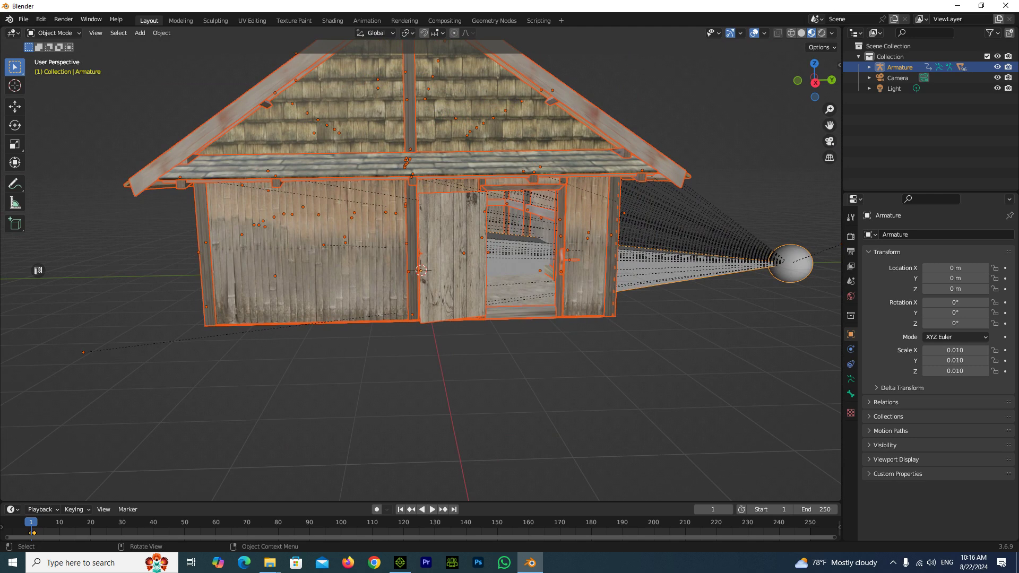
left_click(421, 270)
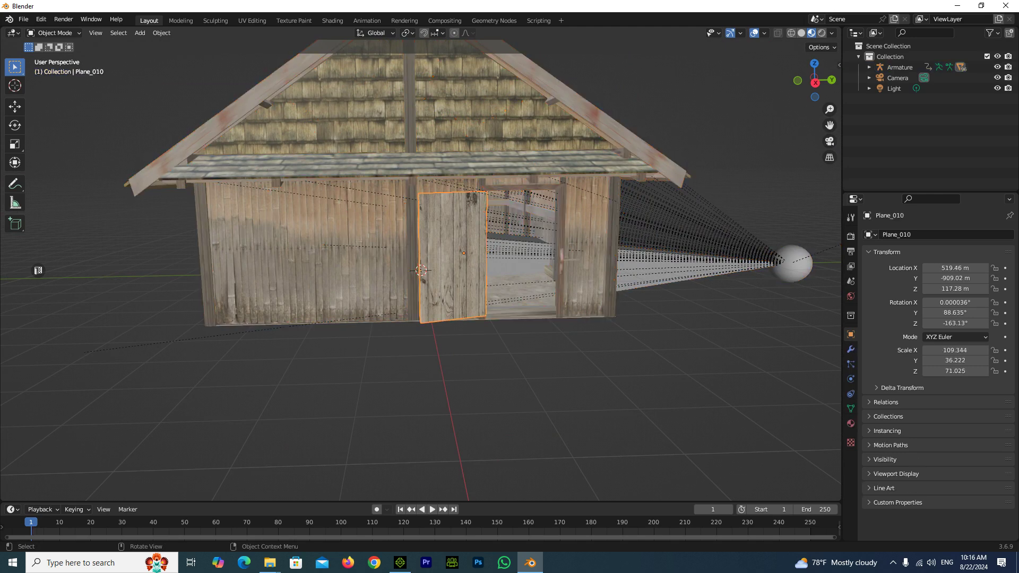
left_click_drag(815, 80, 801, 80)
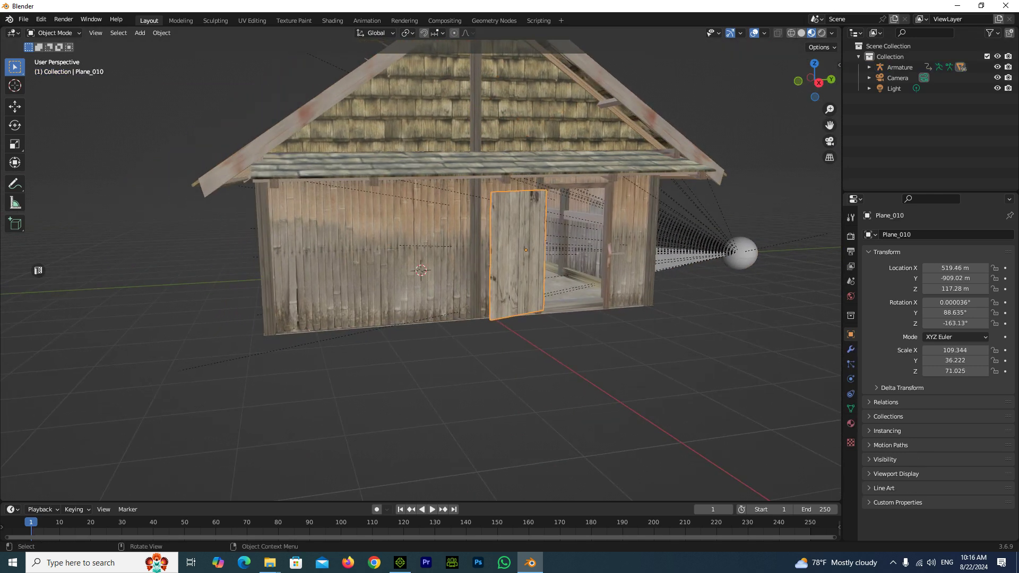
left_click(474, 239)
left_click(473, 106)
left_click(372, 249)
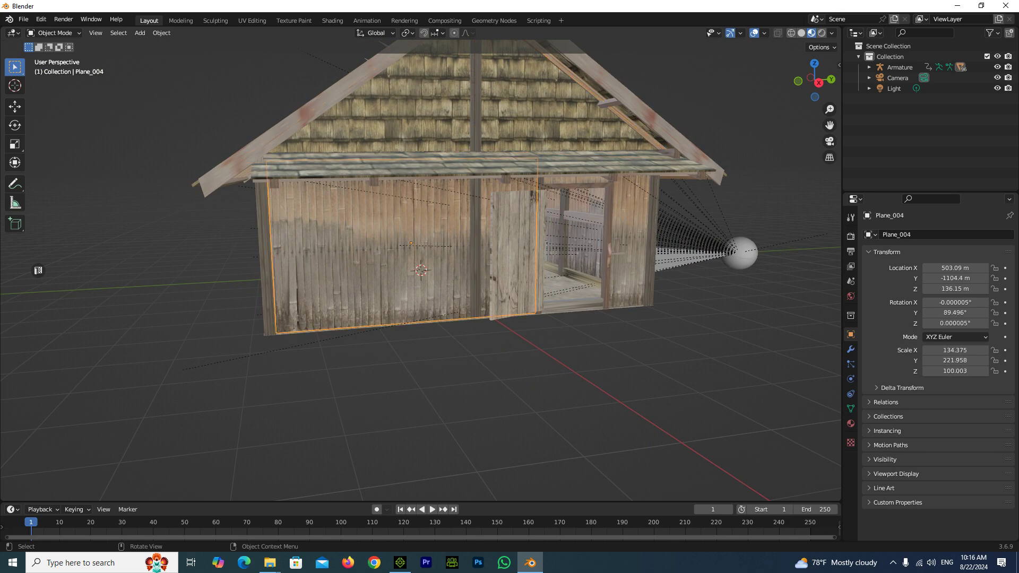
left_click(628, 239)
key("Delete")
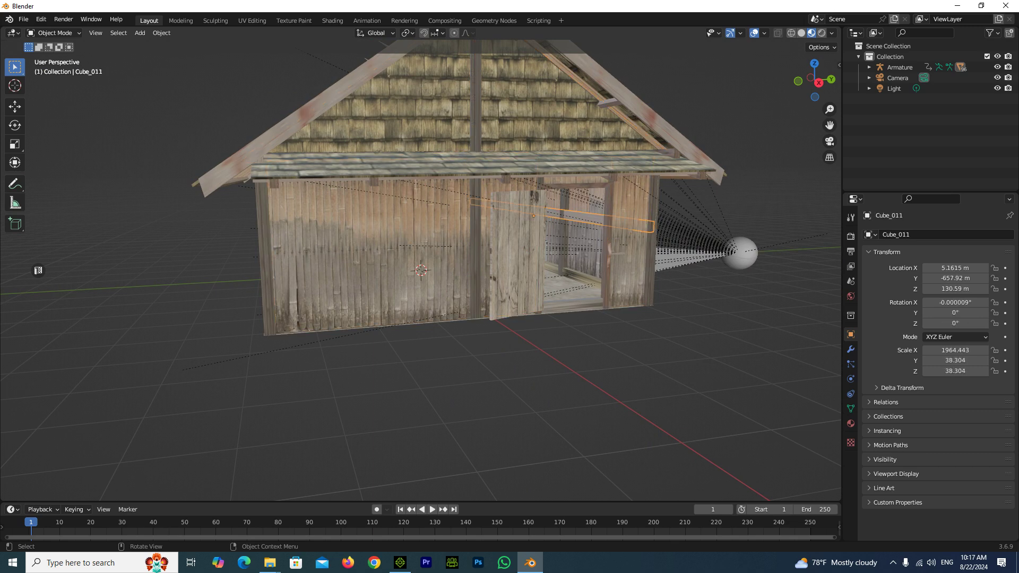
left_click(576, 185)
left_click(607, 244)
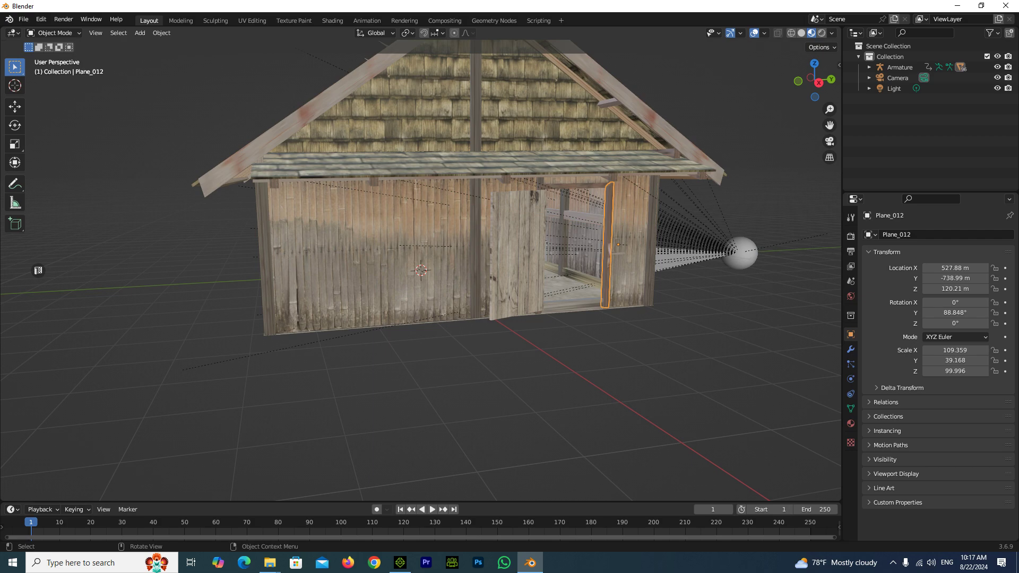
left_click_drag(815, 79, 774, 83)
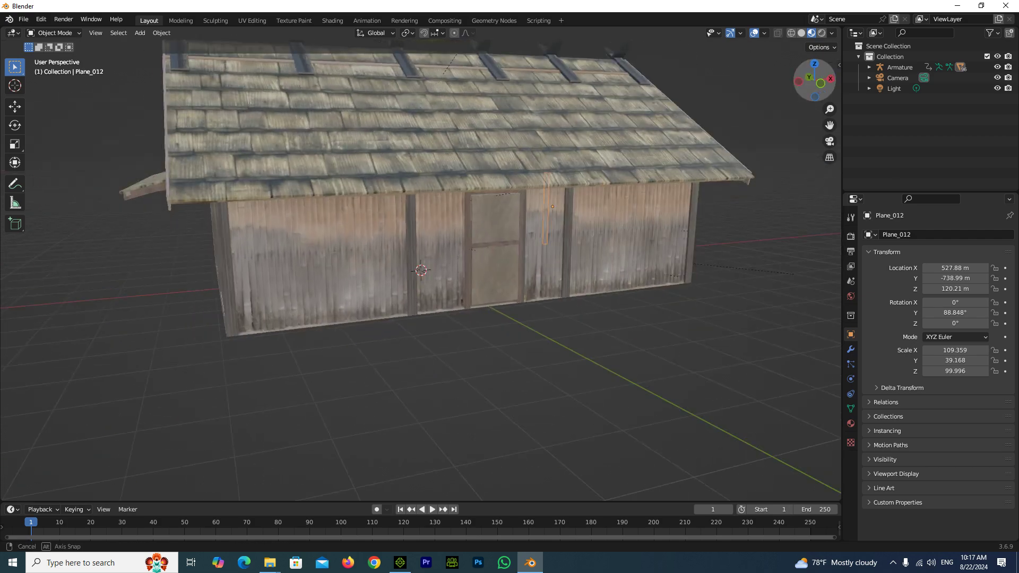
left_click(493, 250)
left_click(435, 238)
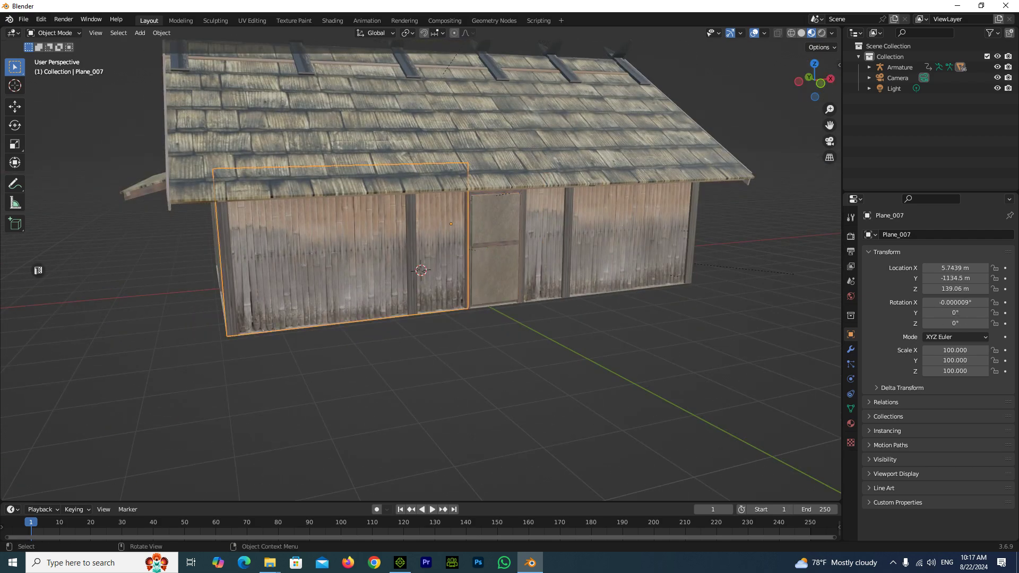
left_click_drag(814, 80, 38, 270)
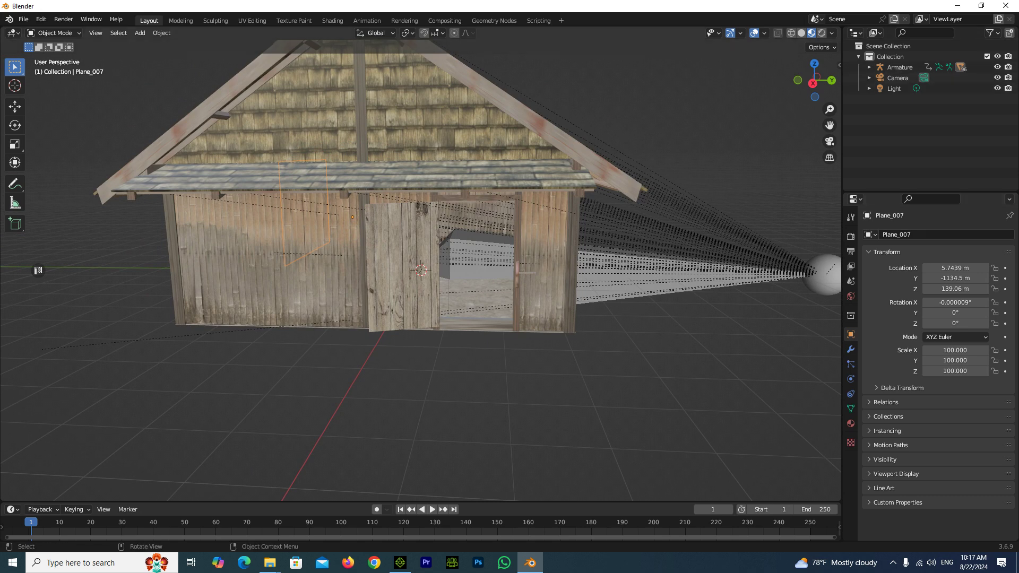
Step: Undo to reselect the roof frame and briefly enter and leave its Edit Mode
key("ctrl+z")
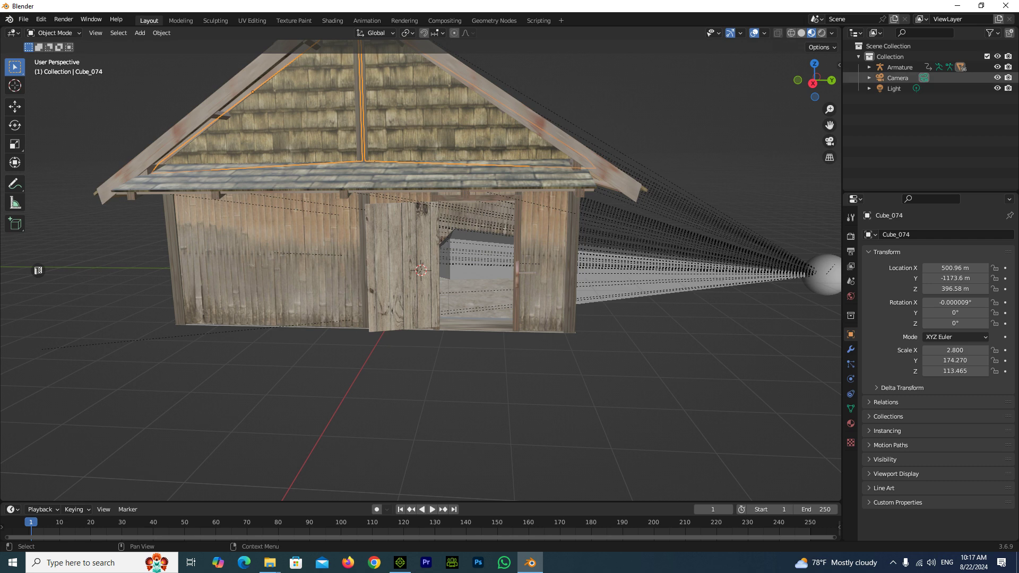
left_click(869, 77)
left_click(870, 77)
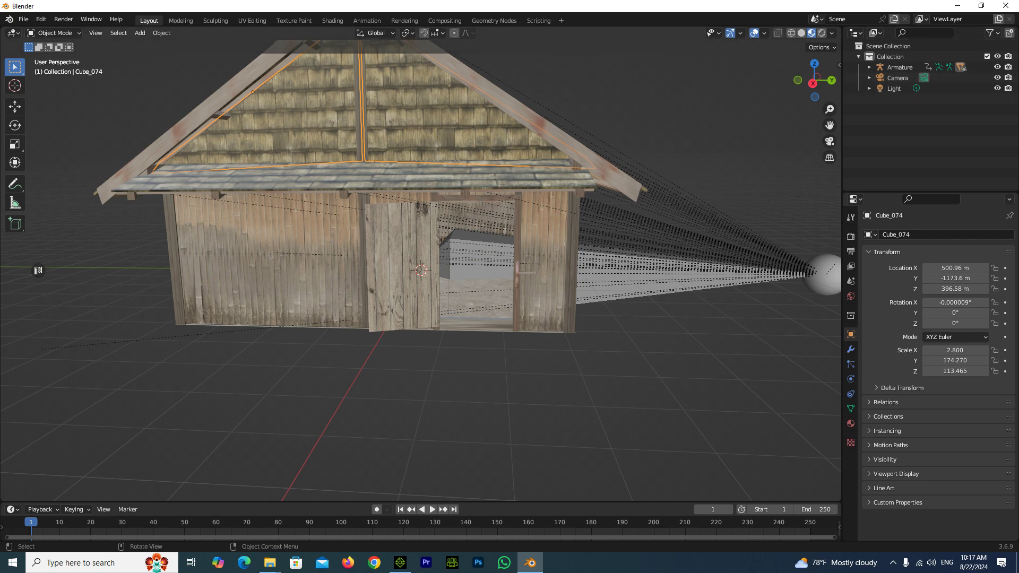
key("Tab")
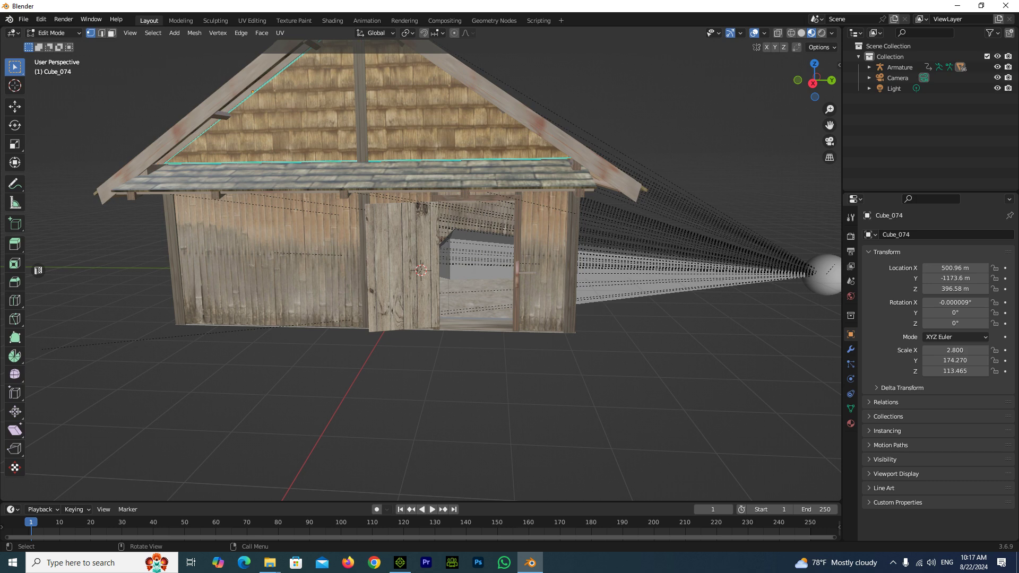
key("Tab")
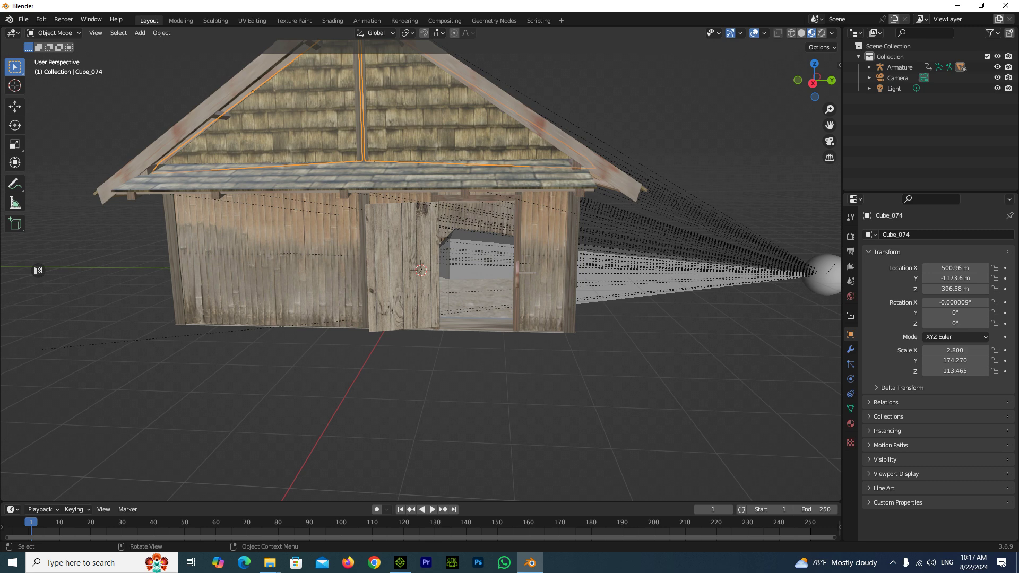
Step: Select the roof rafters and beams, then bring up the recorder's controls
left_click(233, 106, "ctrl")
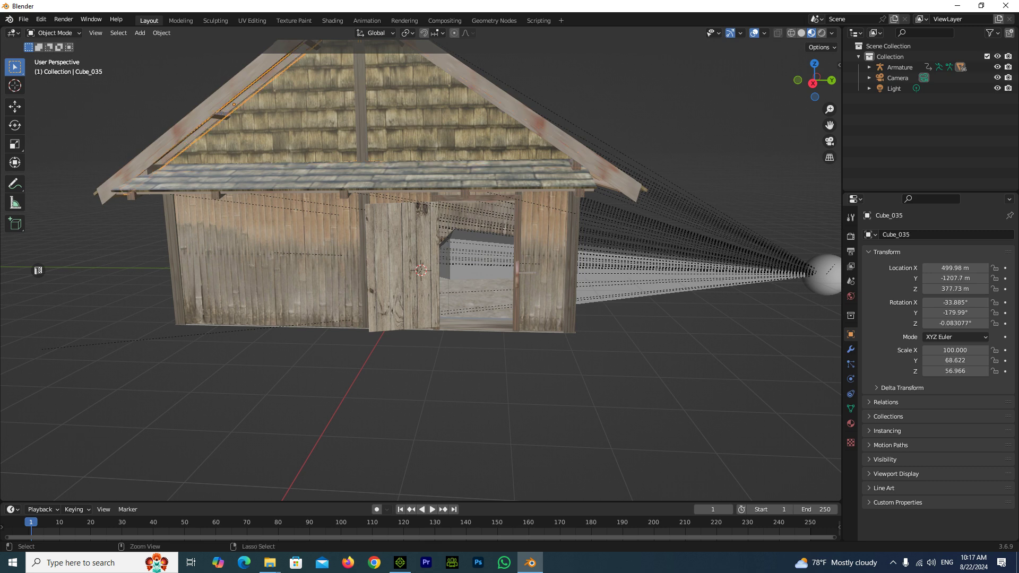
left_click(234, 180, "ctrl")
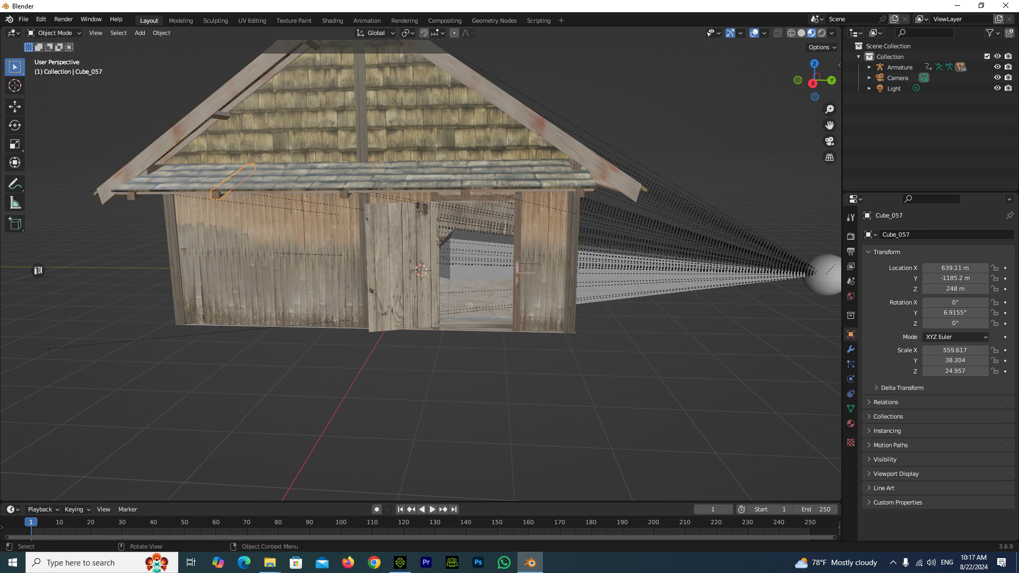
left_click(362, 106, "ctrl")
left_click(536, 114, "shift")
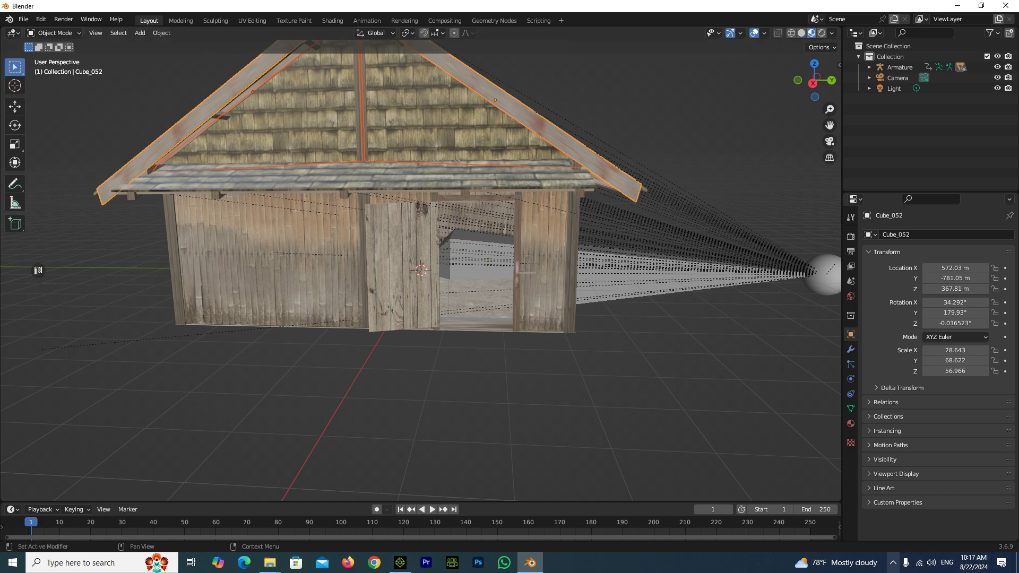
left_click(893, 563)
left_click(913, 520)
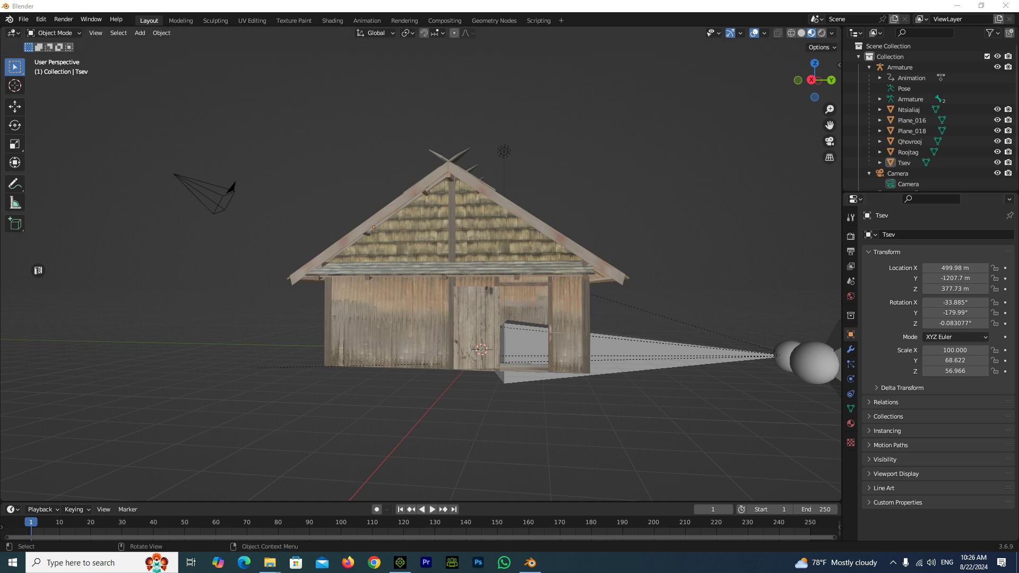
Step: Hide the Tsev house body in the viewport
left_click_drag(814, 79, 816, 84)
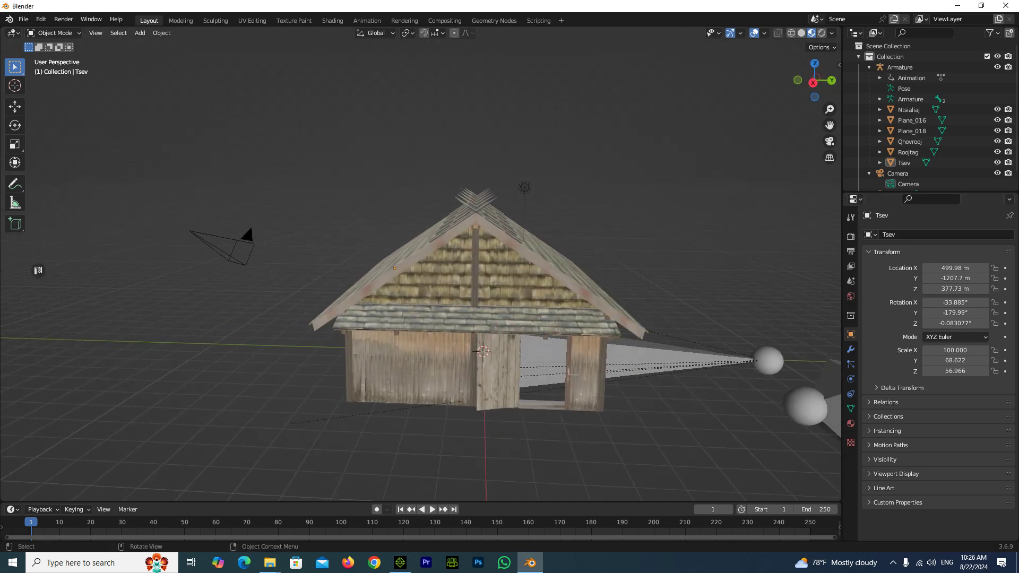
left_click(904, 163)
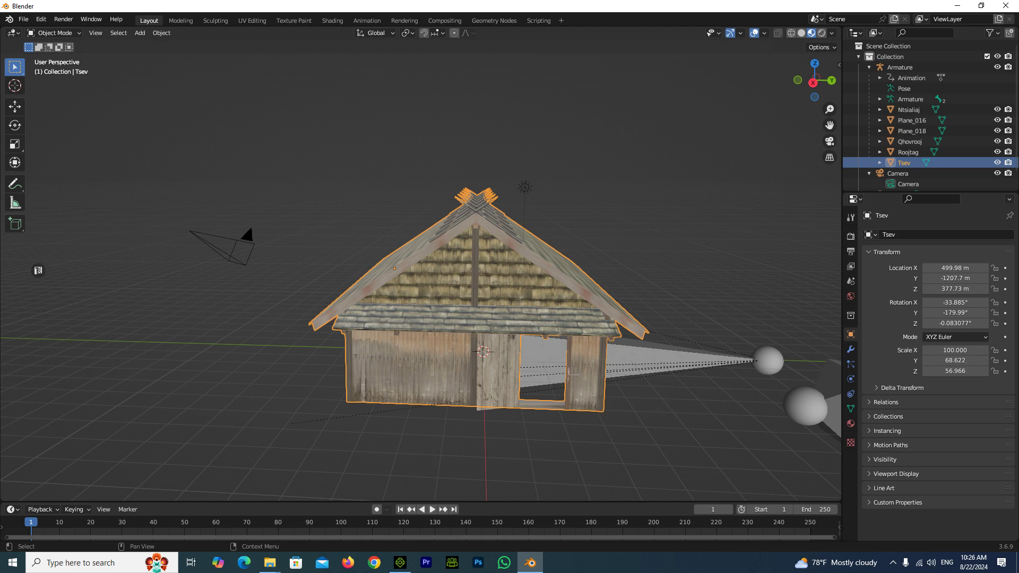
key("h")
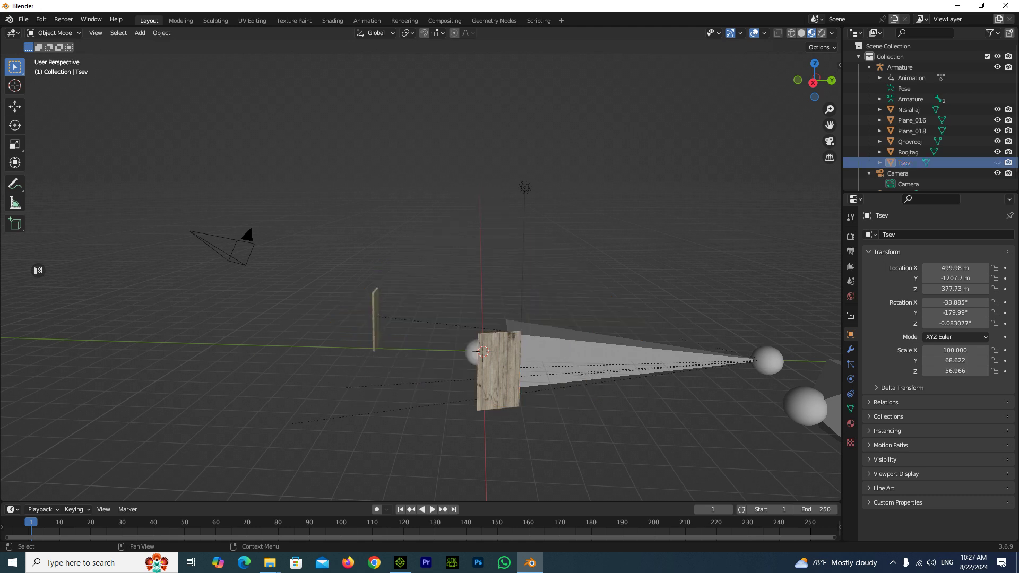
key("alt+h")
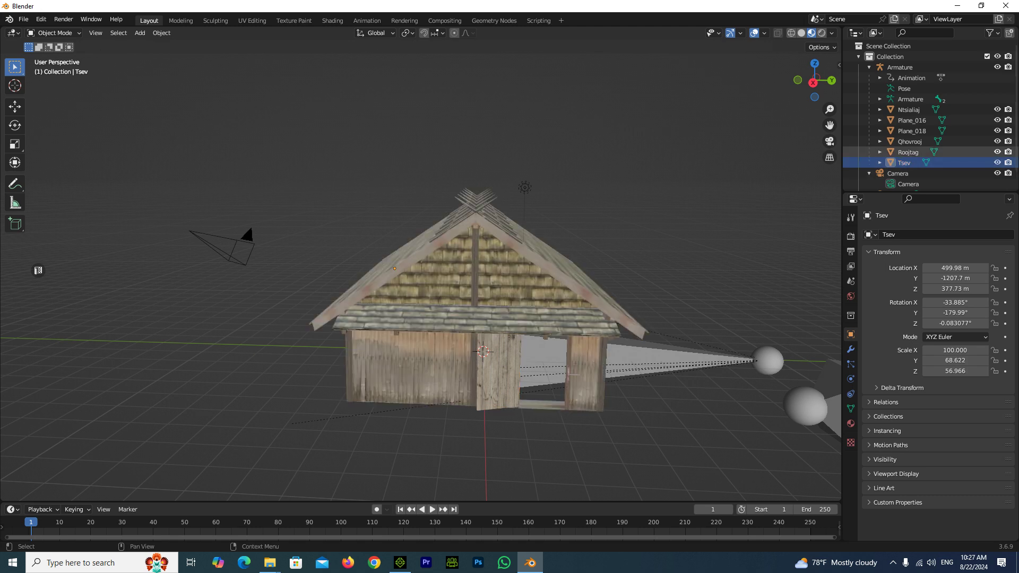
key("h")
Step: Toggle Roojtag's visibility and select the door planes Plane_018, Qhovrooj and Roojtag
left_click(997, 151)
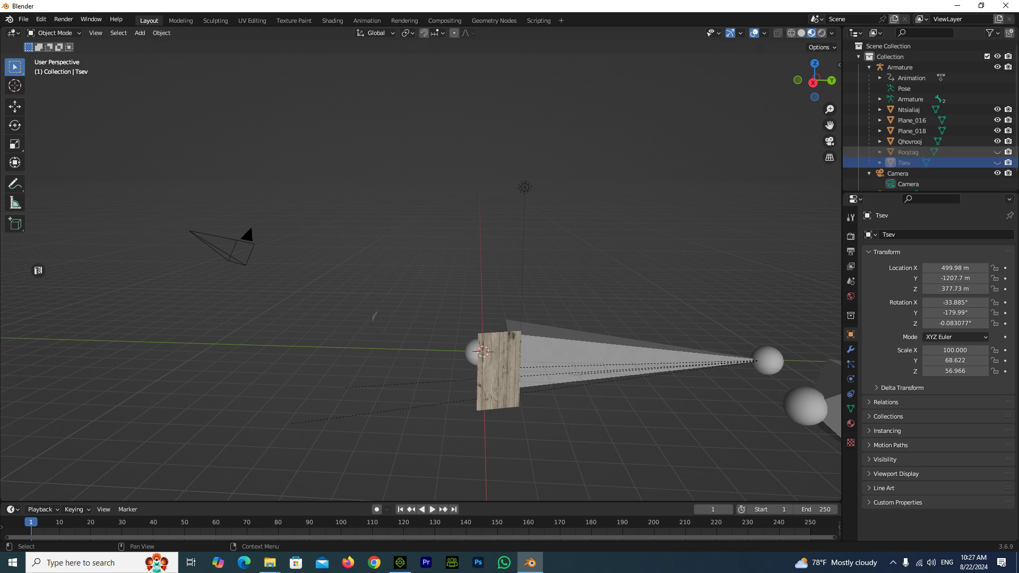
middle_click_drag(425, 265, 467, 233)
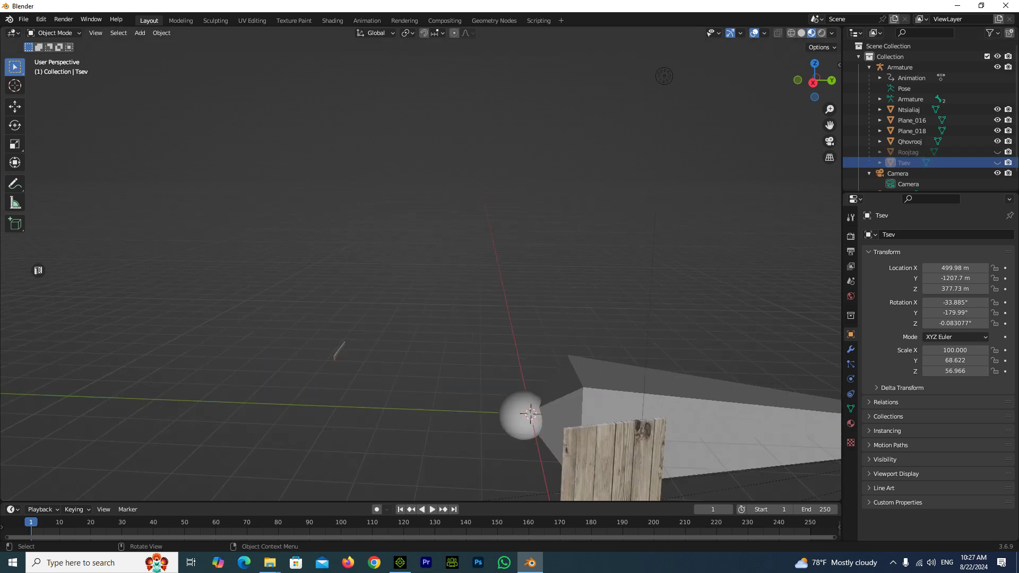
left_click(911, 131)
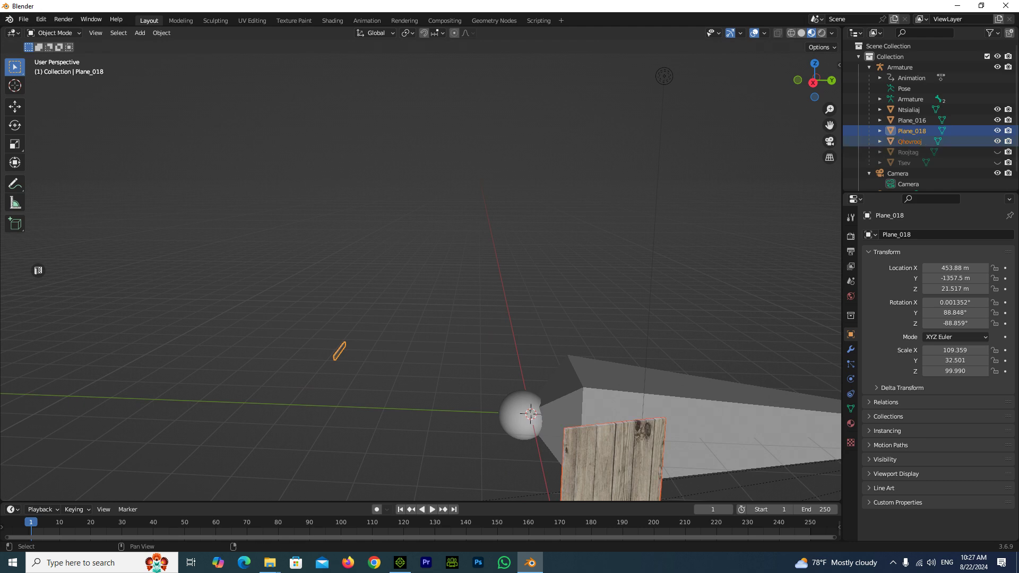
left_click(910, 142, "shift")
left_click(908, 151)
left_click(997, 152)
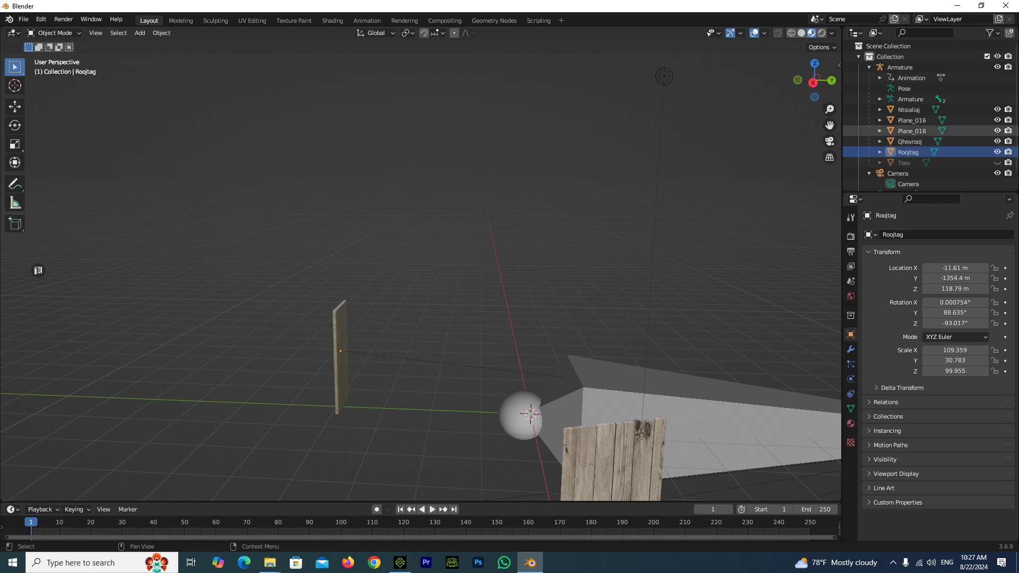
left_click(911, 130, "ctrl")
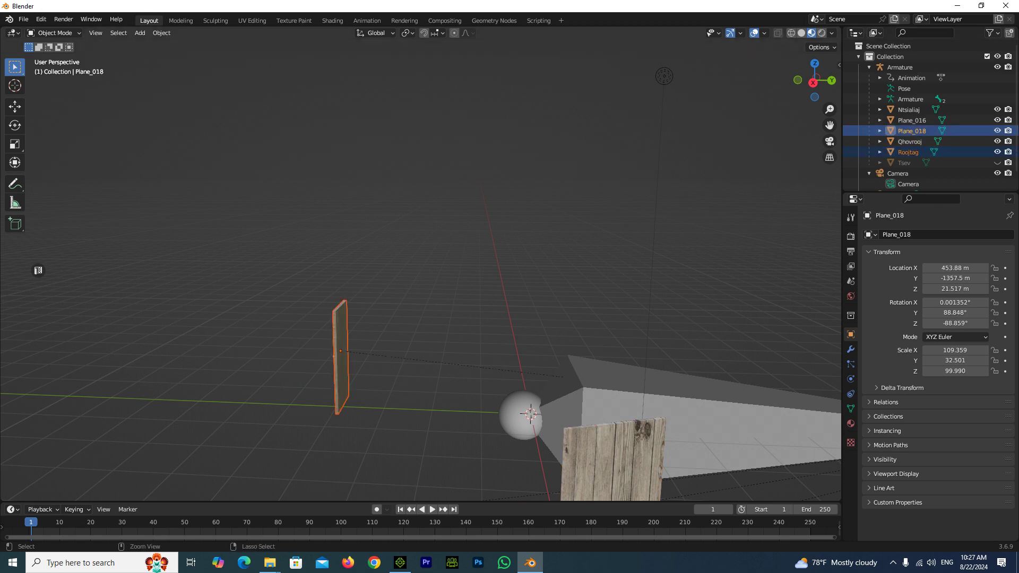
Step: Join the selected planks and rename Plane_018 to Roojtag
key("ctrl+j")
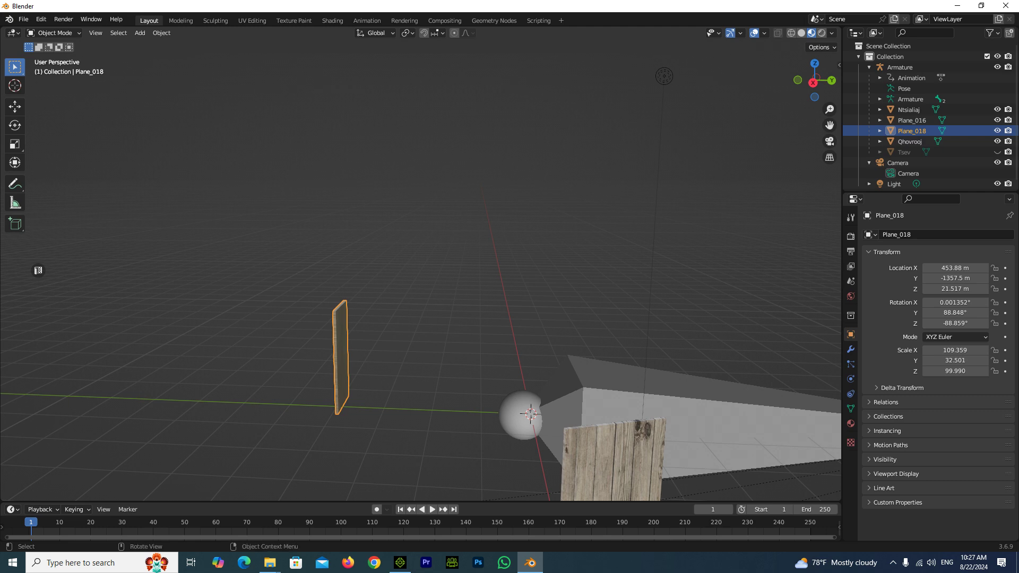
double_click(911, 130)
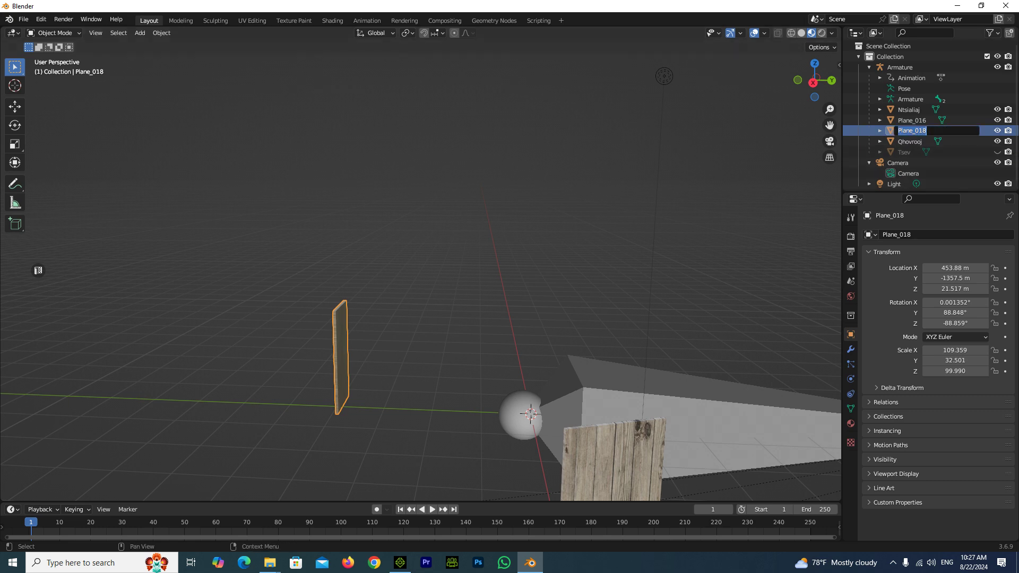
type("Rooj")
type("tag")
key("Return")
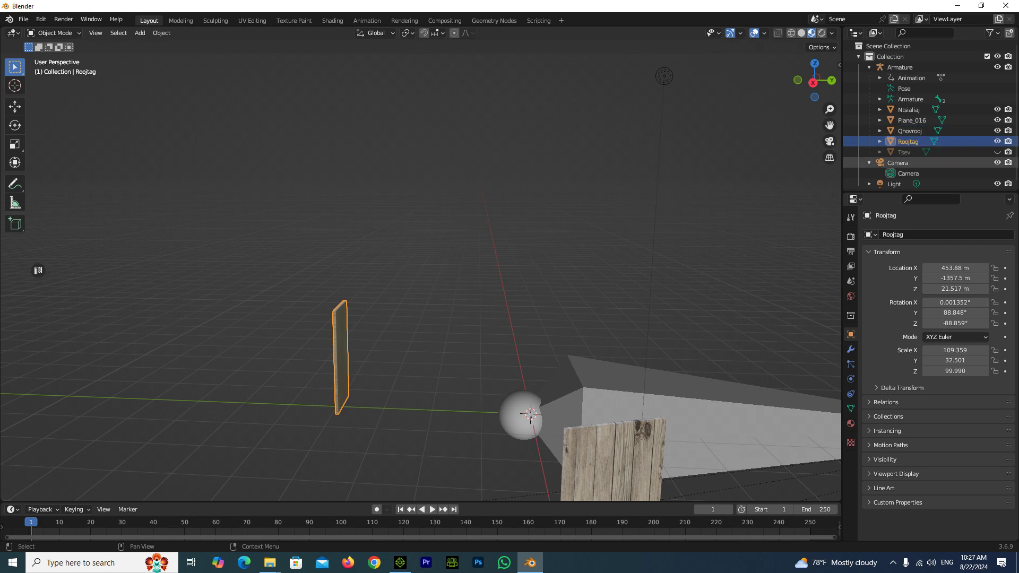
key("h")
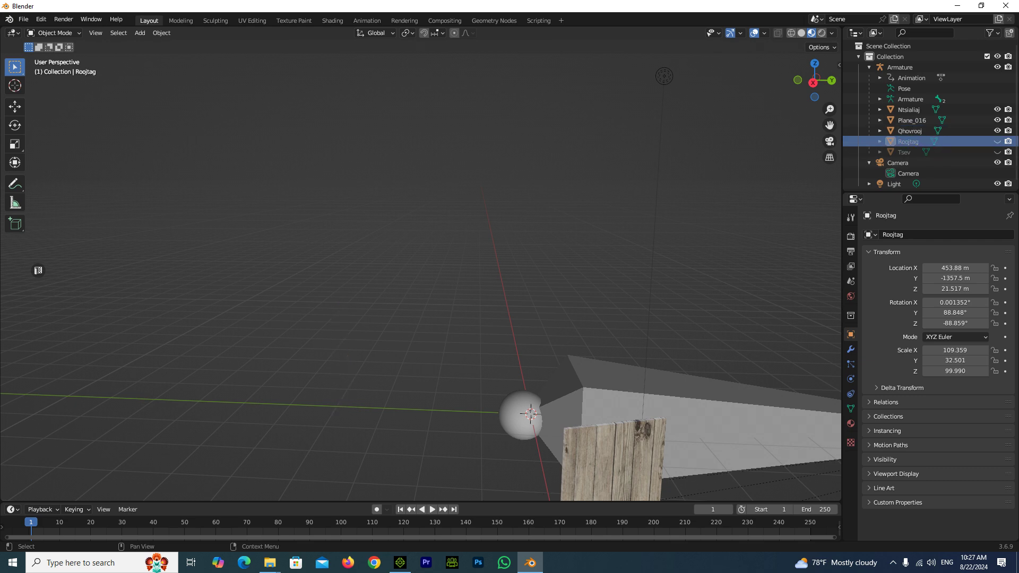
key("alt+h")
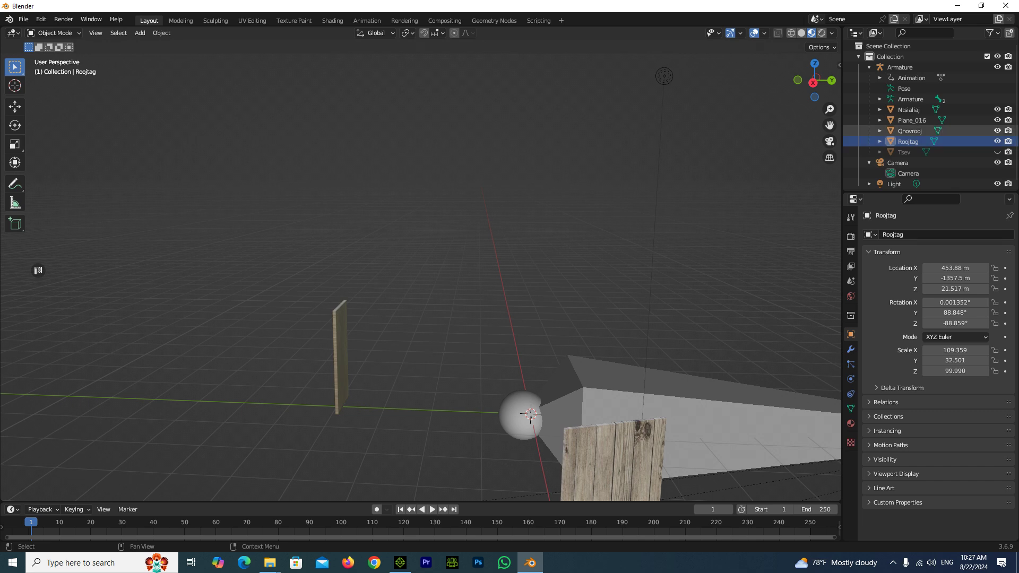
Step: Join the Plane_016 plank into the Qhovrooj door
left_click(997, 130)
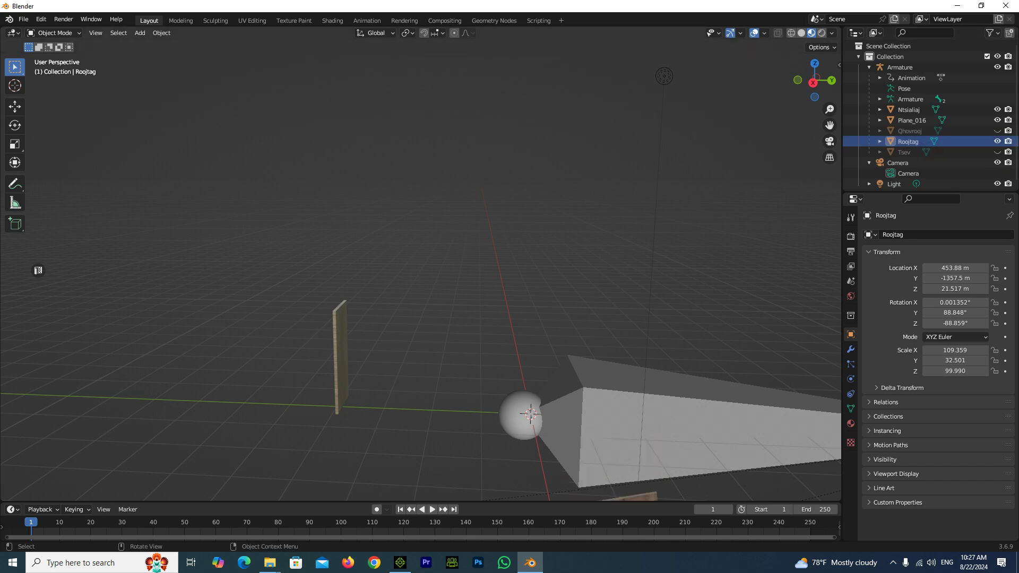
middle_click_drag(425, 265, 456, 255)
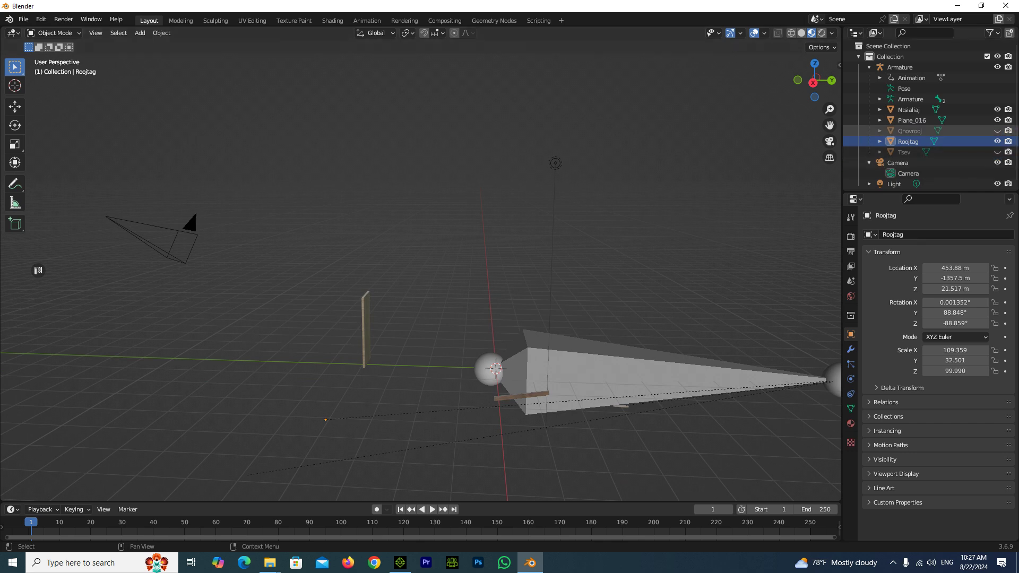
left_click(997, 130)
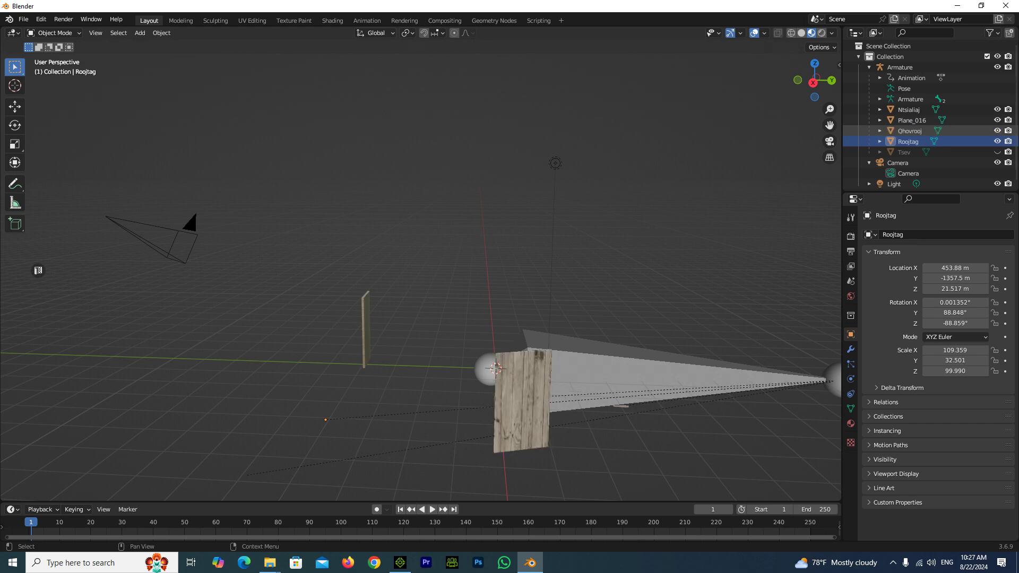
left_click(997, 130)
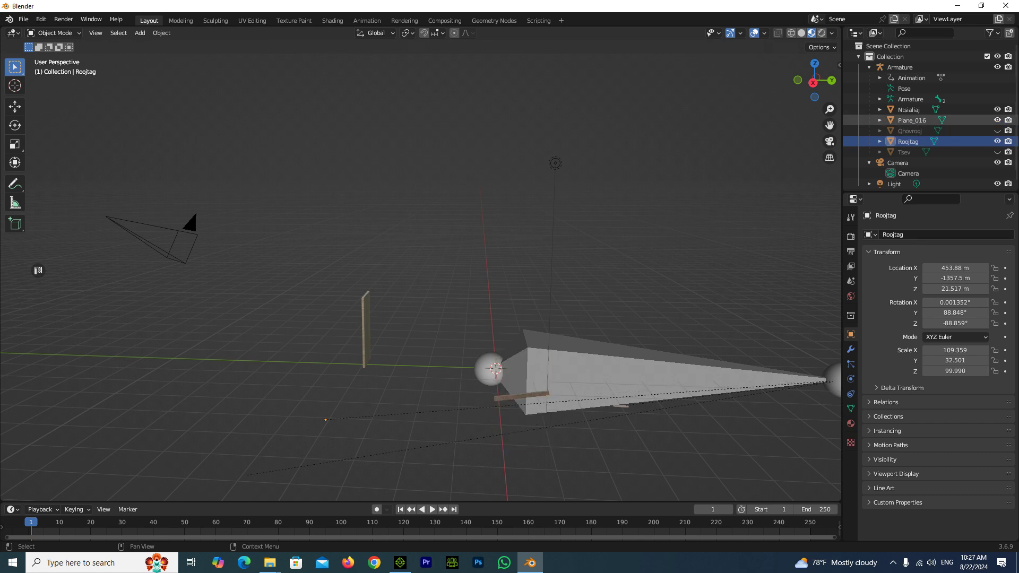
left_click(997, 120)
left_click(941, 120)
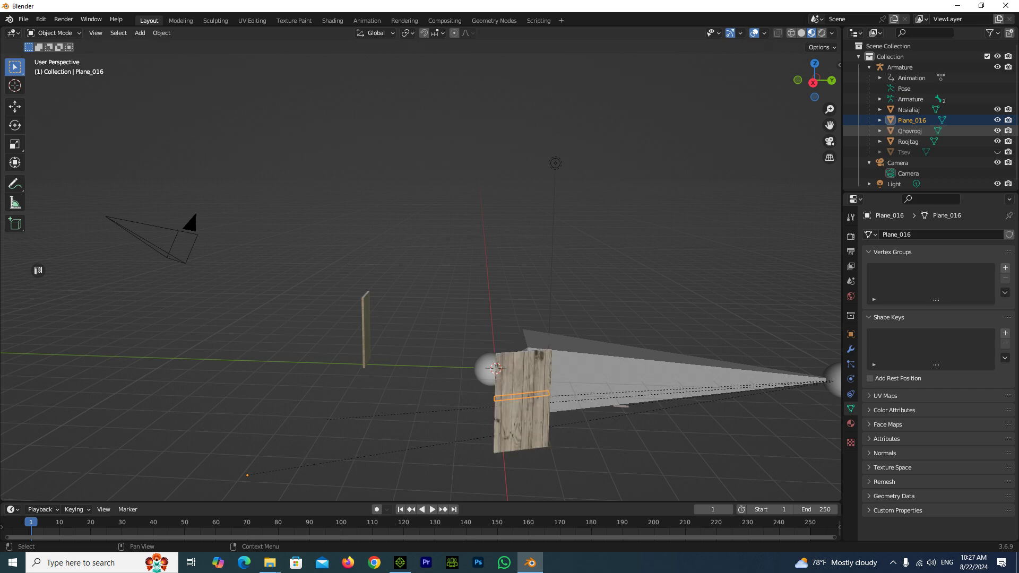
left_click(910, 131, "ctrl")
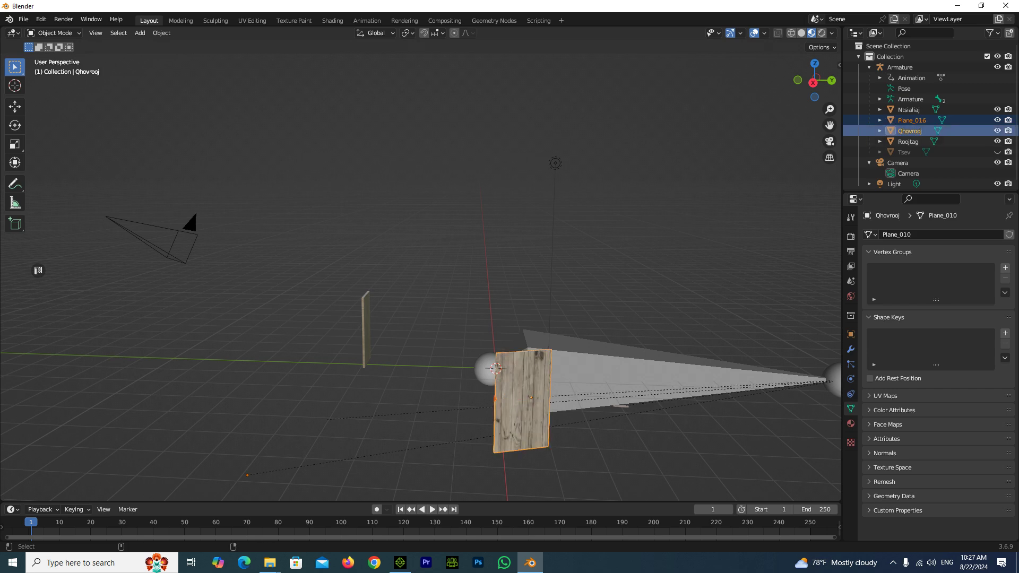
key("ctrl+j")
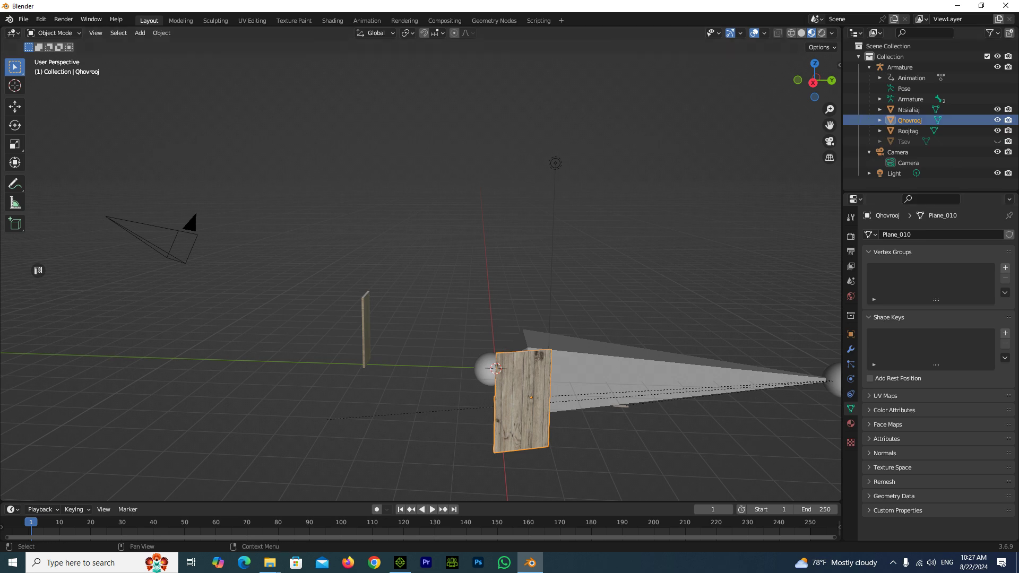
Step: Undo the accidental hide of the door and move the selection to Ntsialiaj
key("h")
key("ctrl+z")
key("Down")
key("Up")
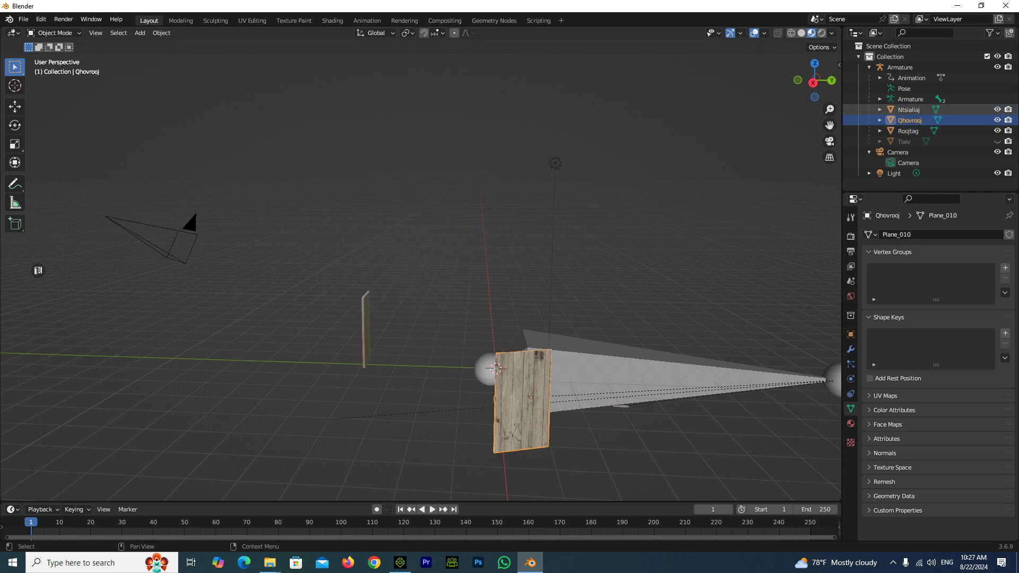
key("Up")
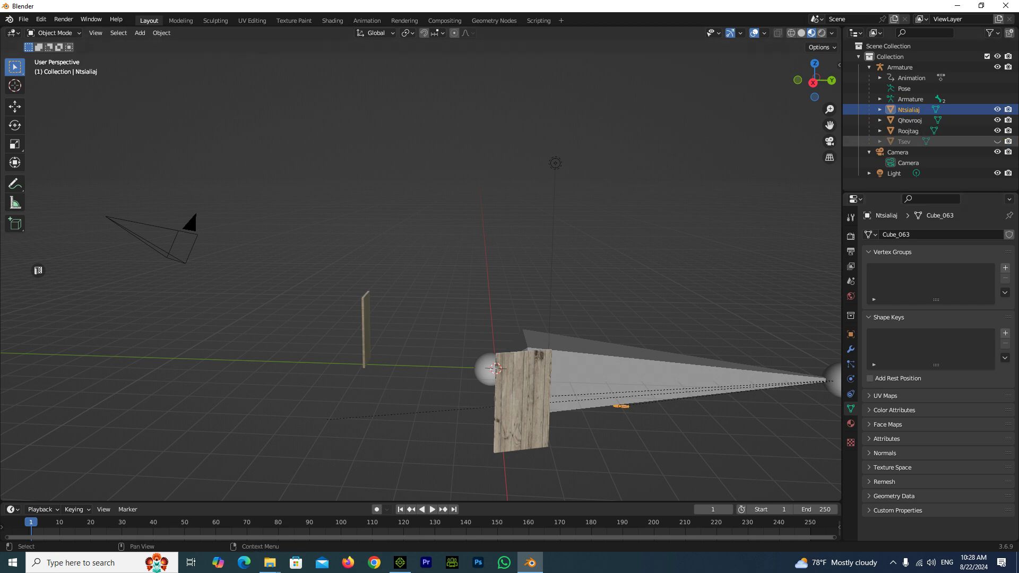
Step: Unhide the Tsev house body and restore the Ntsialiaj selection
left_click(997, 141)
key("alt+a")
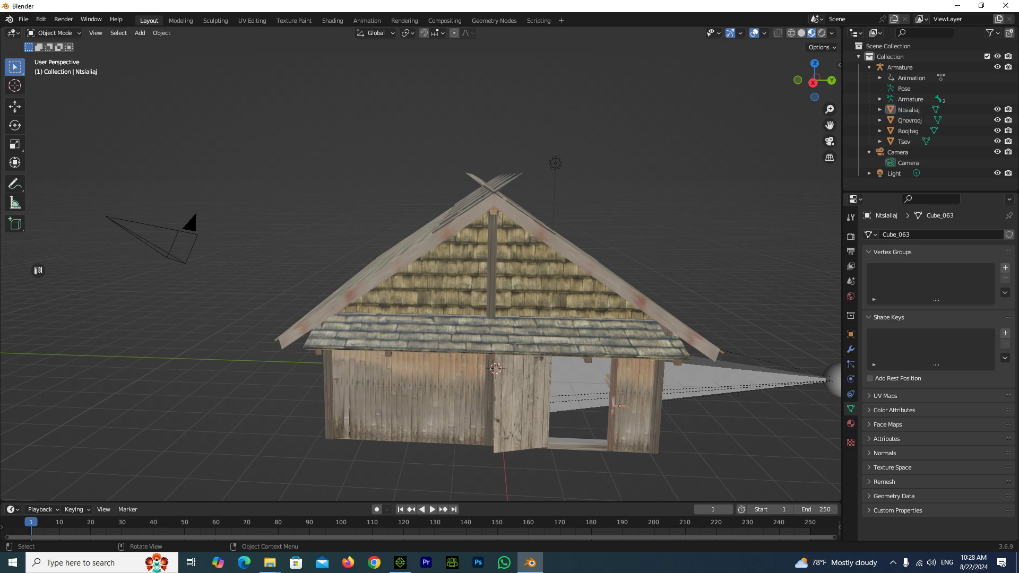
key("ctrl+z")
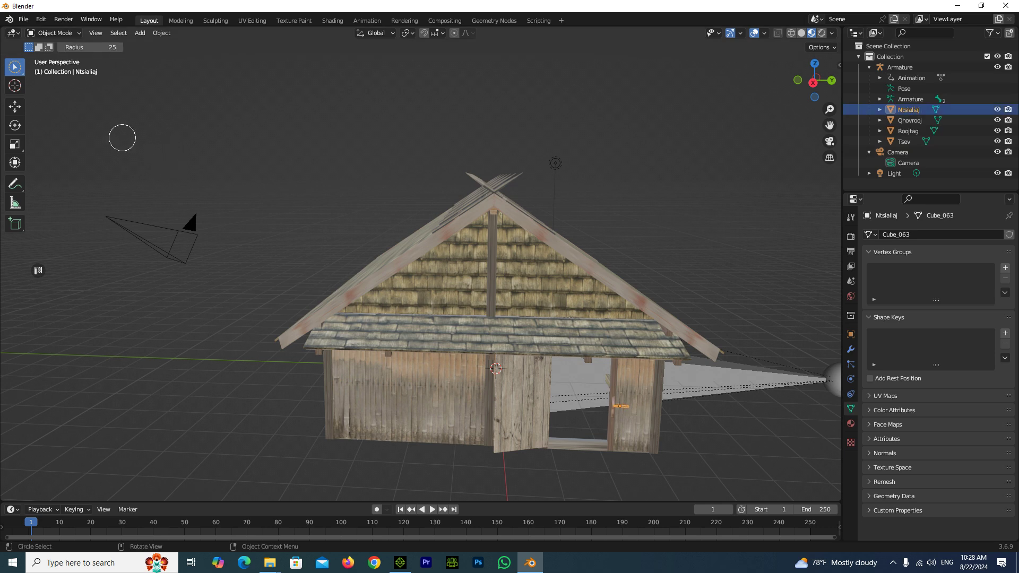
Step: Switch to the Move tool, zoom in, and select the Qhovrooj door
left_click(15, 107)
scroll(494, 319, "up", 5)
scroll(493, 318, "down", 5)
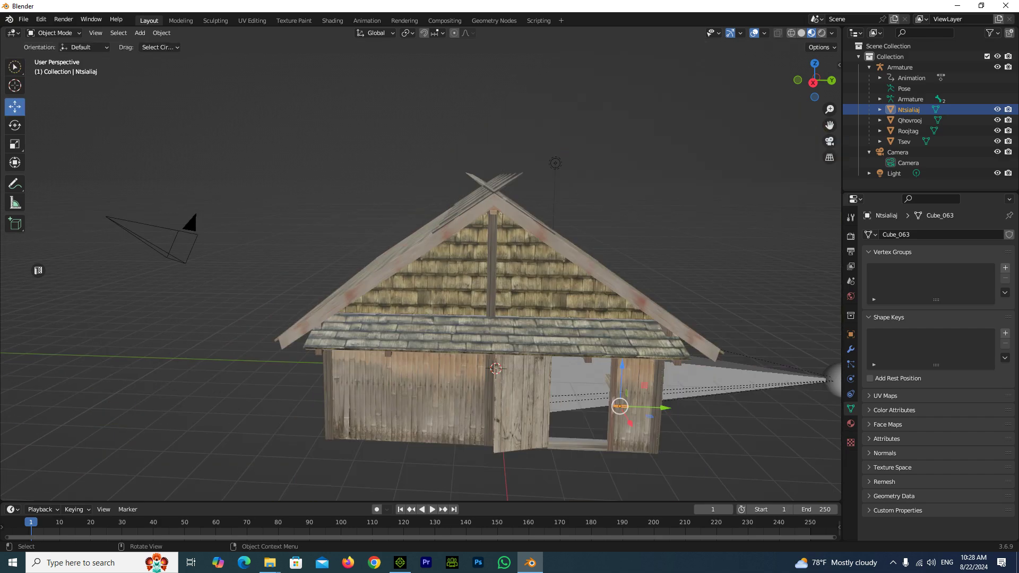
left_click_drag(829, 125, 752, 40)
scroll(422, 289, "up", 4)
left_click(422, 289)
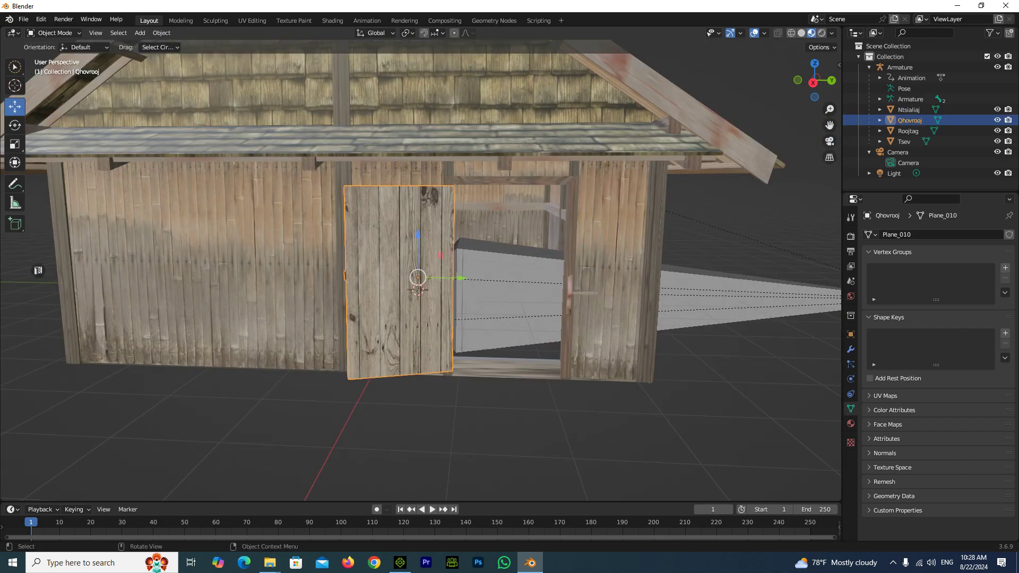
mouse_move(815, 80)
left_mouse_down()
mouse_move(815, 98)
mouse_move(38, 270)
left_mouse_up()
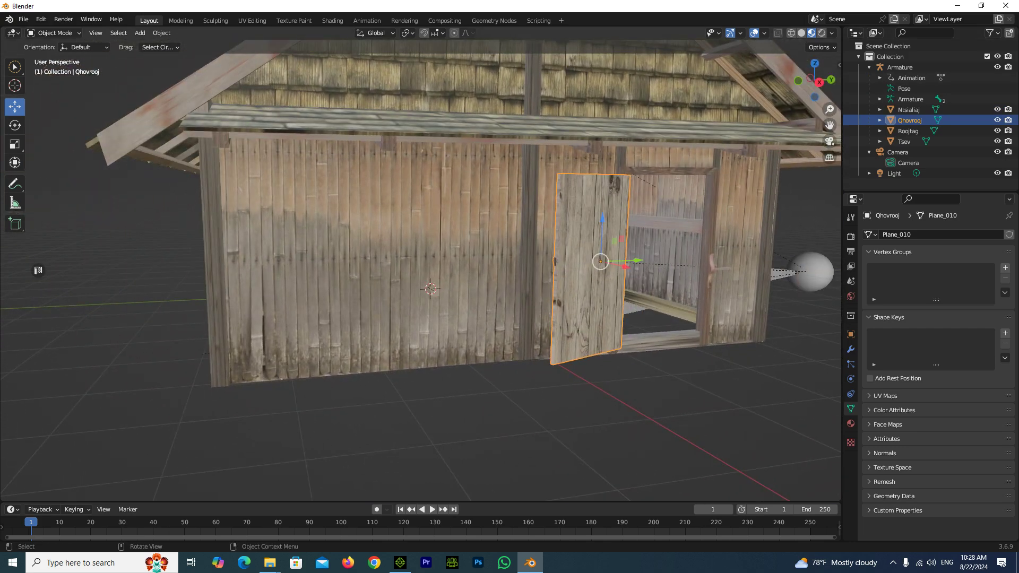
left_click(161, 33)
mouse_move(179, 56)
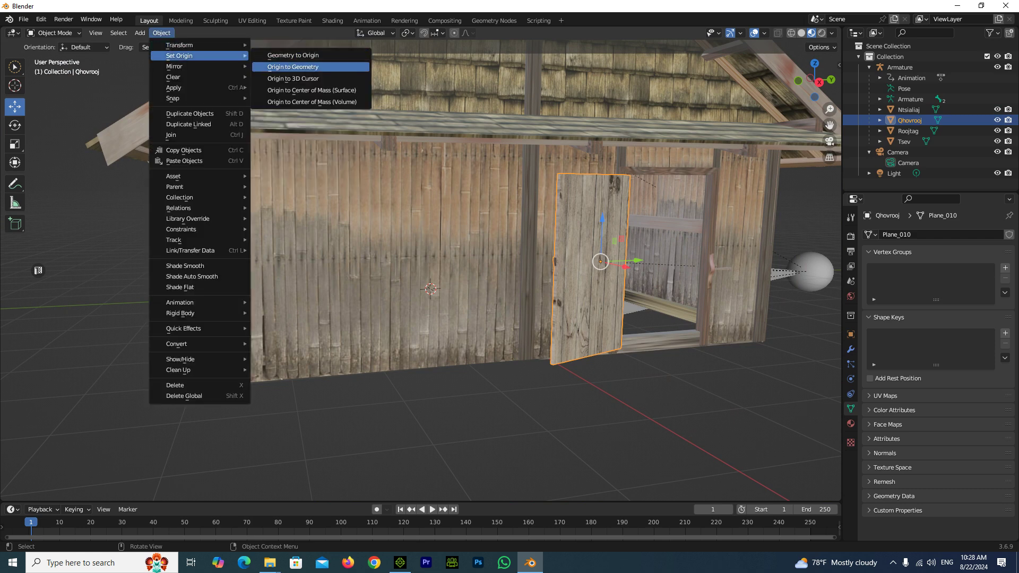
Step: Set the origins of the Qhovrooj door and the Tsev house to their geometry
left_click(286, 67)
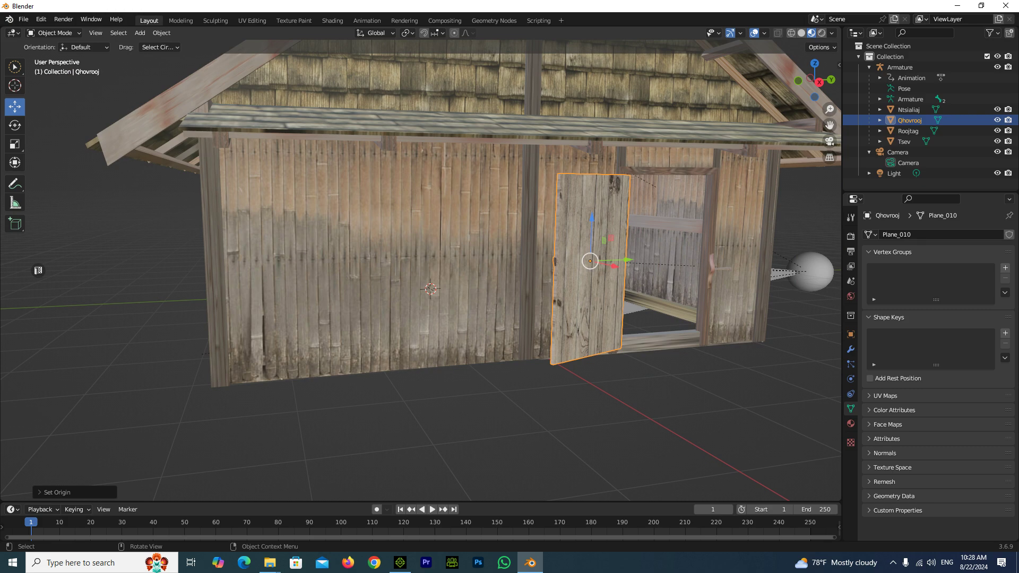
left_click(520, 239)
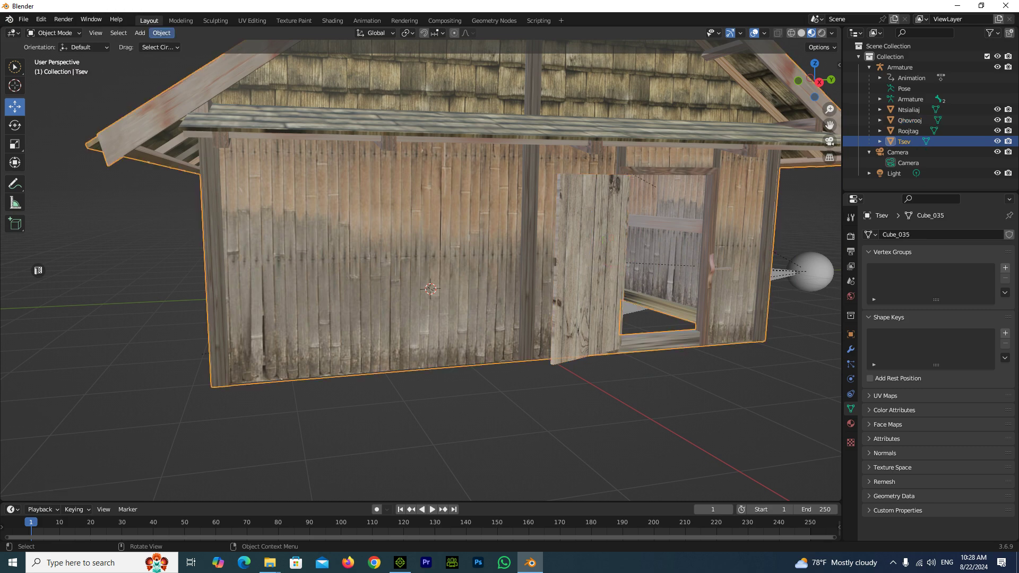
scroll(421, 265, "down", 4)
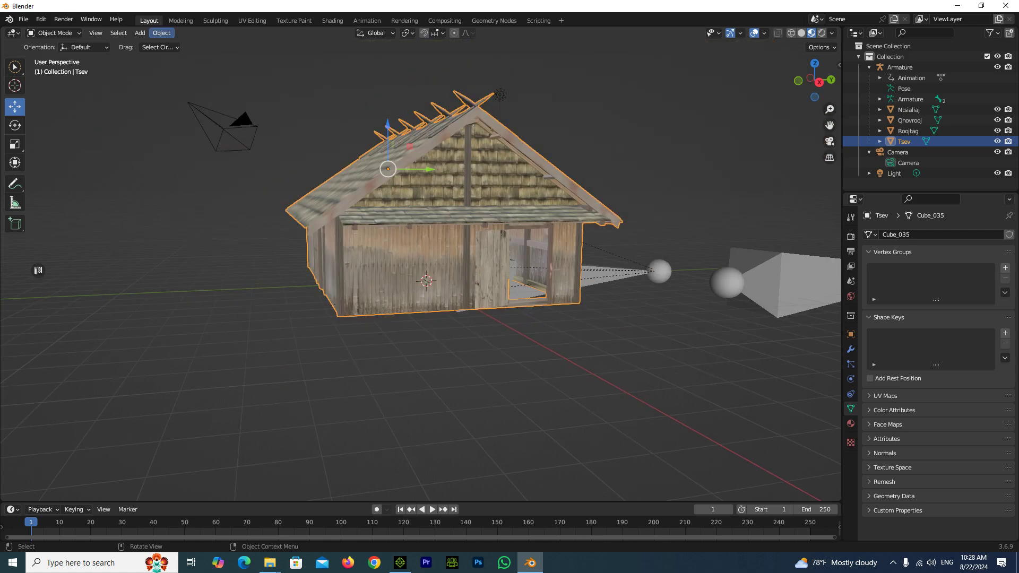
left_click(162, 33)
mouse_move(199, 56)
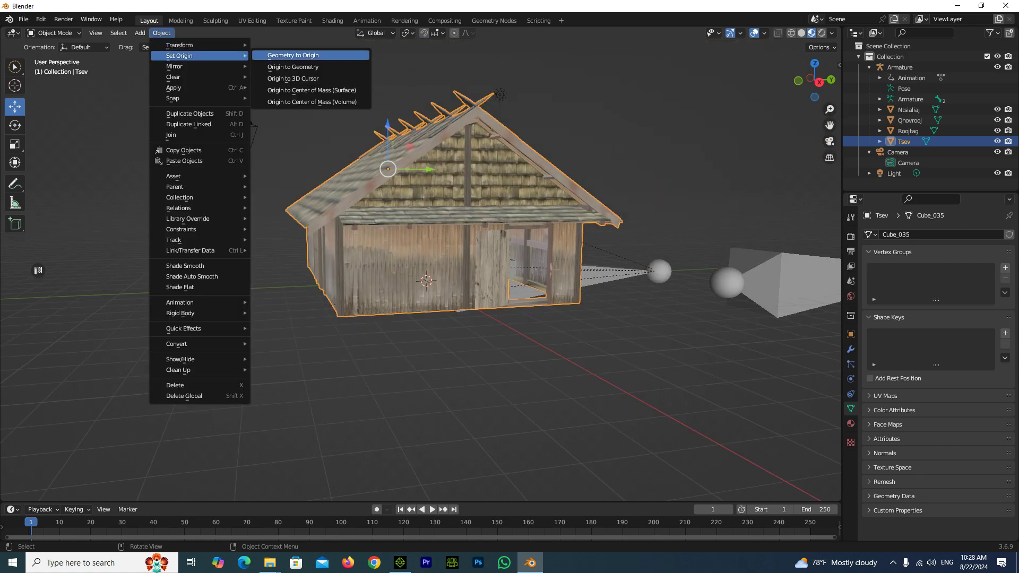
left_click(287, 66)
Step: Set the Roojtag door's origin to its geometry, then reselect Tsev
mouse_move(814, 79)
left_mouse_down()
mouse_move(743, 85)
mouse_move(775, 85)
left_mouse_up()
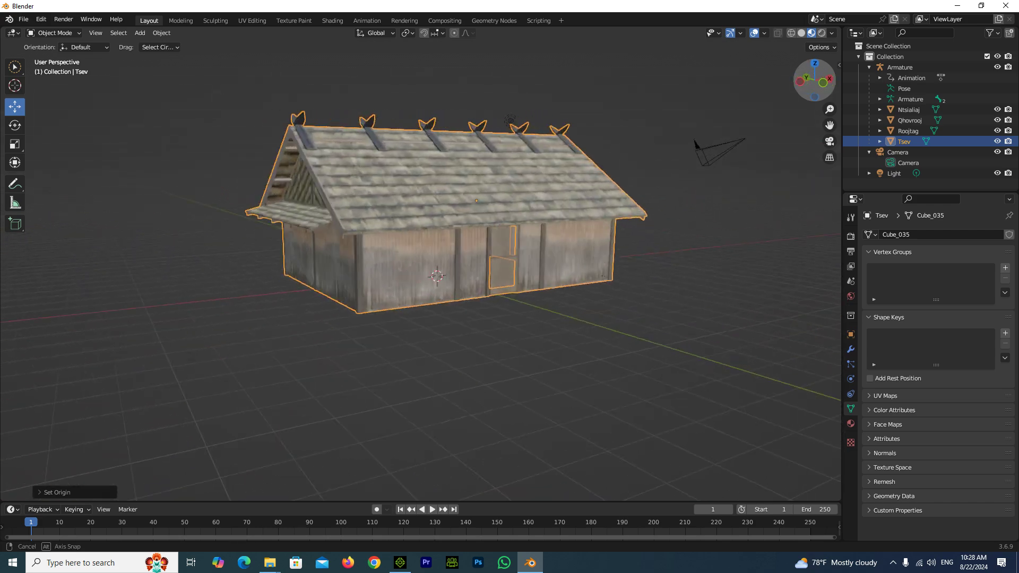
left_click(455, 249)
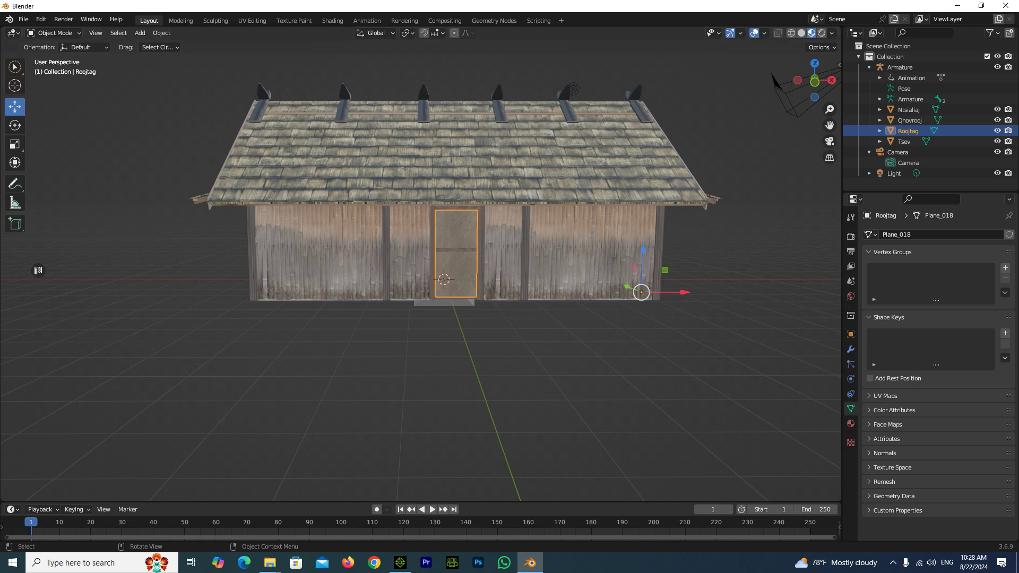
left_click(161, 33)
mouse_move(179, 55)
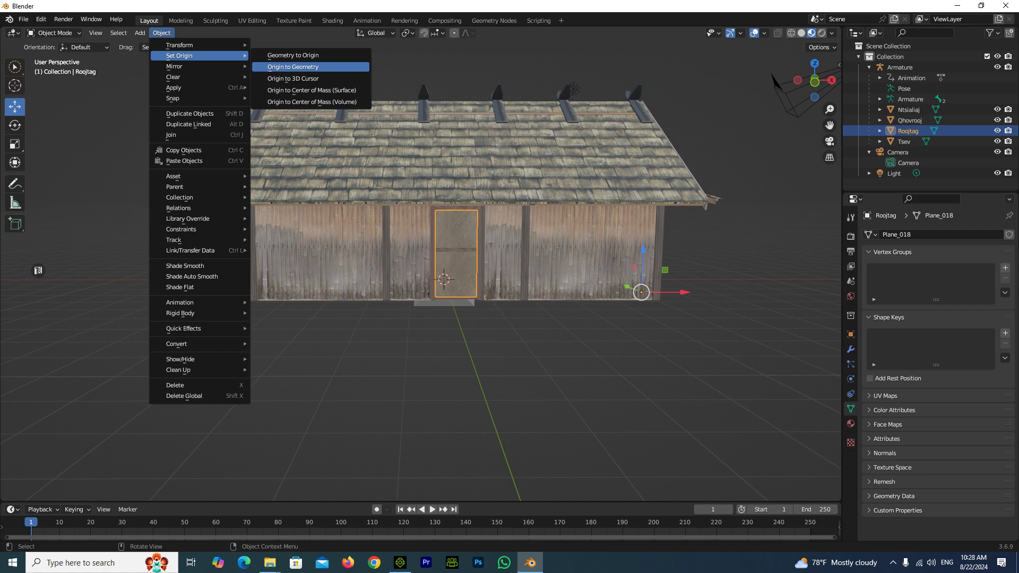
left_click(292, 67)
scroll(292, 67, "up", 4)
mouse_move(497, 228)
middle_mouse_down()
mouse_move(403, 239)
mouse_move(424, 249)
middle_mouse_up()
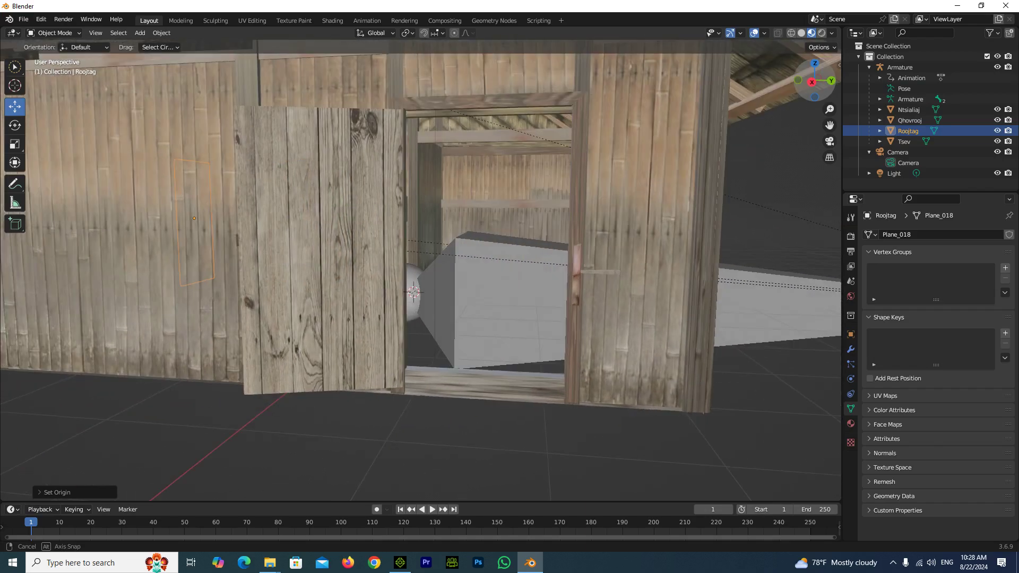
scroll(419, 271, "down", 5)
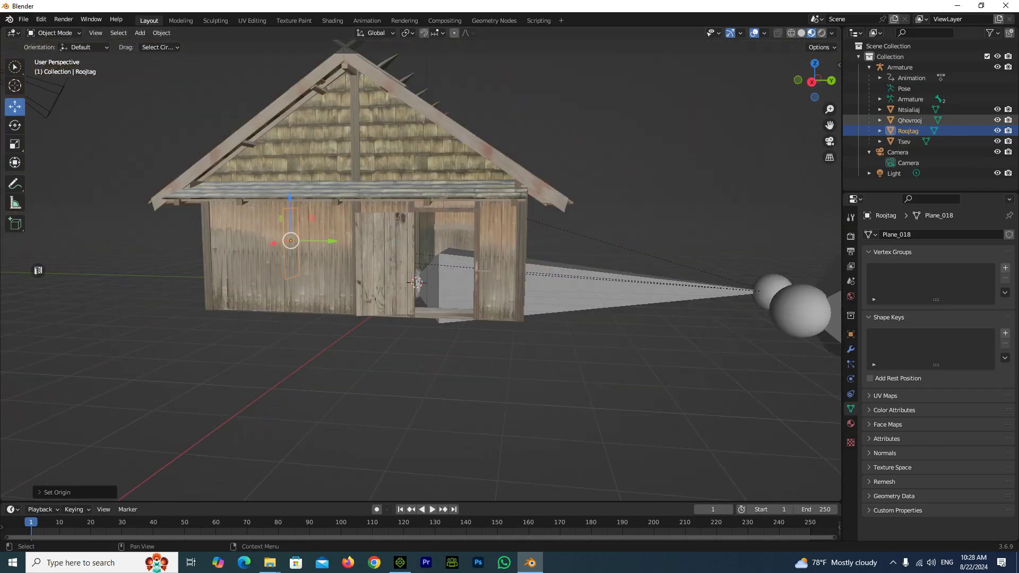
left_click(904, 141)
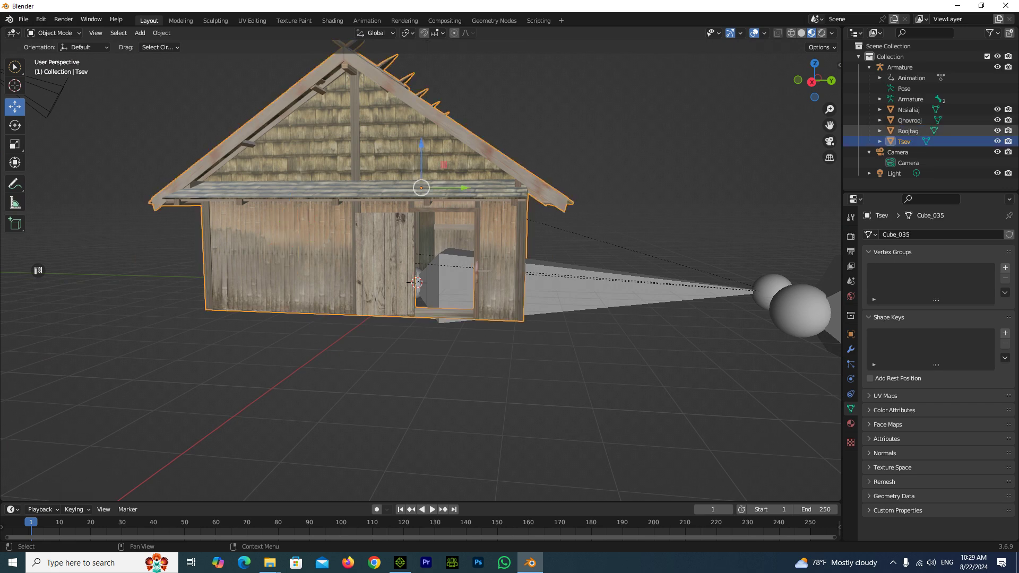
Step: Select Tsev, Roojtag, Qhovrooj and Ntsialiaj together and bring up the File menu's export options
left_click(908, 130, "ctrl")
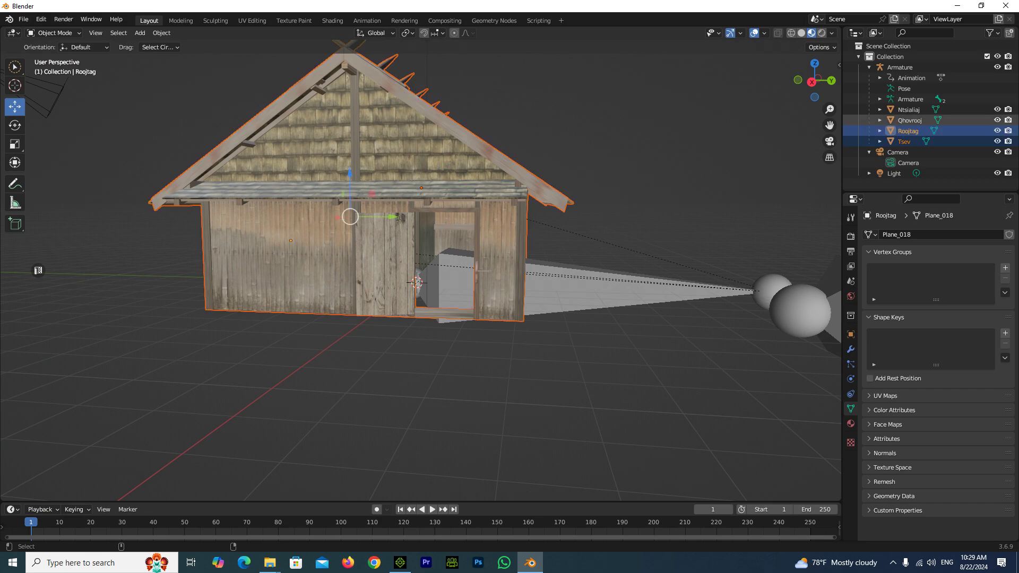
left_click(909, 120, "ctrl")
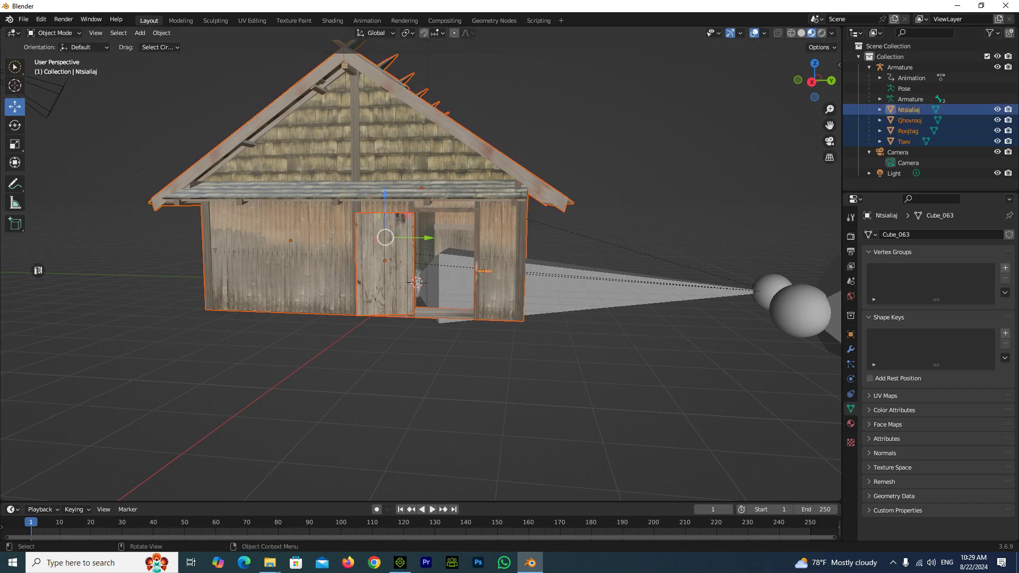
mouse_move(417, 282)
middle_mouse_down()
mouse_move(499, 85)
mouse_move(456, 55)
middle_mouse_up()
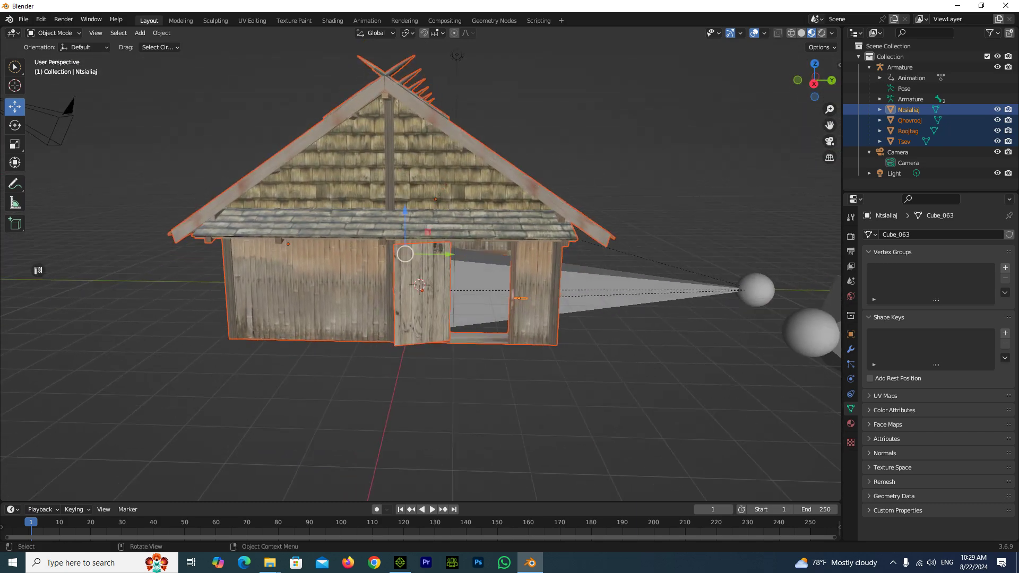
left_click(23, 19)
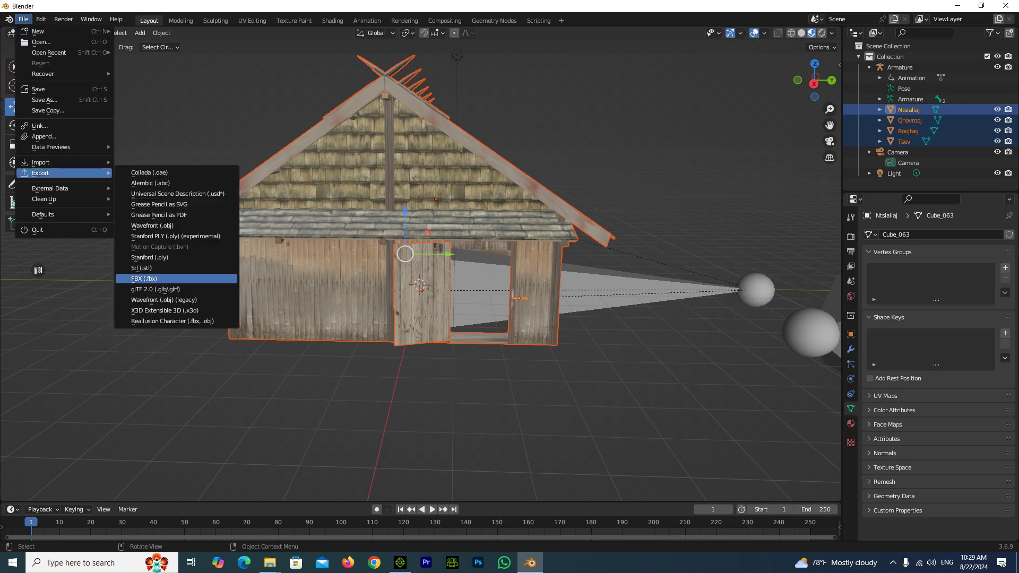
Step: Choose FBX export and create a Tsevhmoob folder on the Desktop
left_click(146, 279)
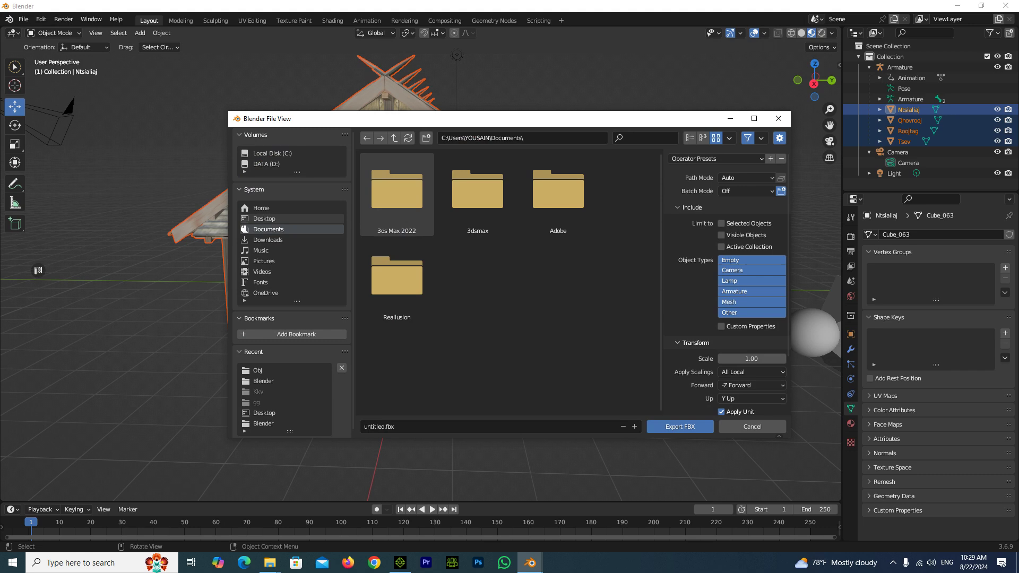
left_click(264, 218)
key("i")
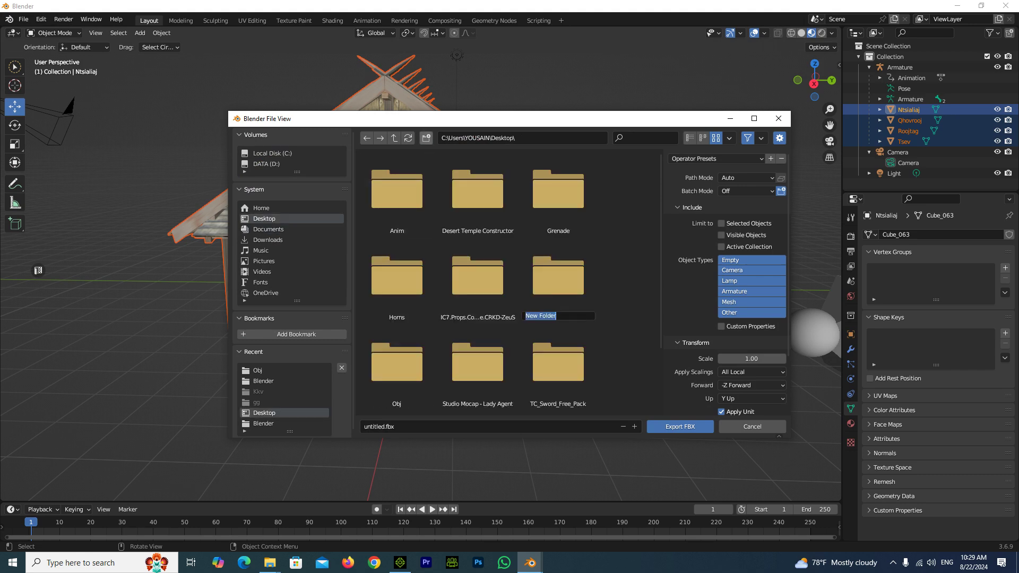
type("T")
type("sev")
type("hmoob")
key("Return")
Step: Name the export file Tsevhmoob.fbx inside the Tsevhmoob folder
left_click(379, 426)
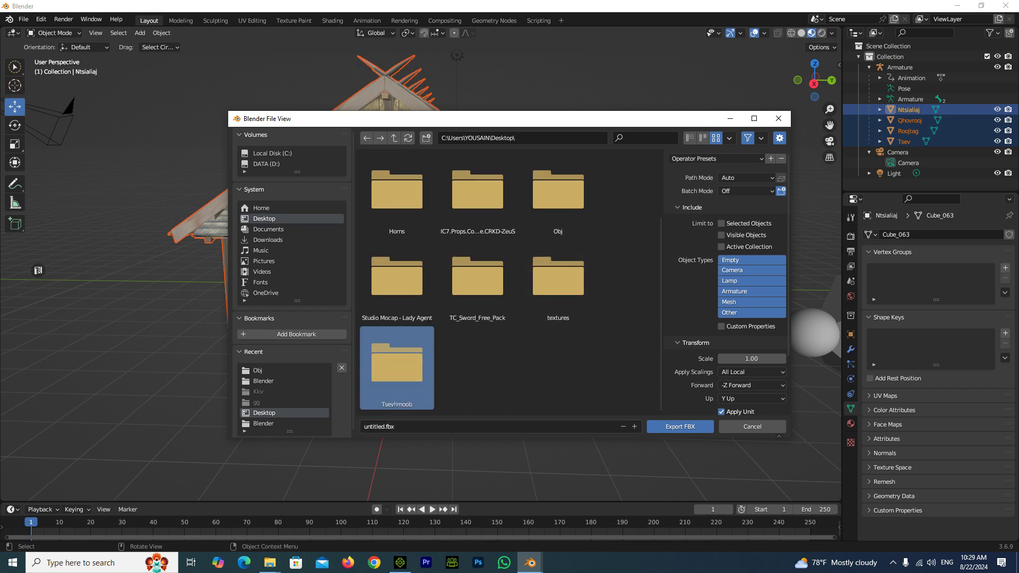
left_click(384, 427)
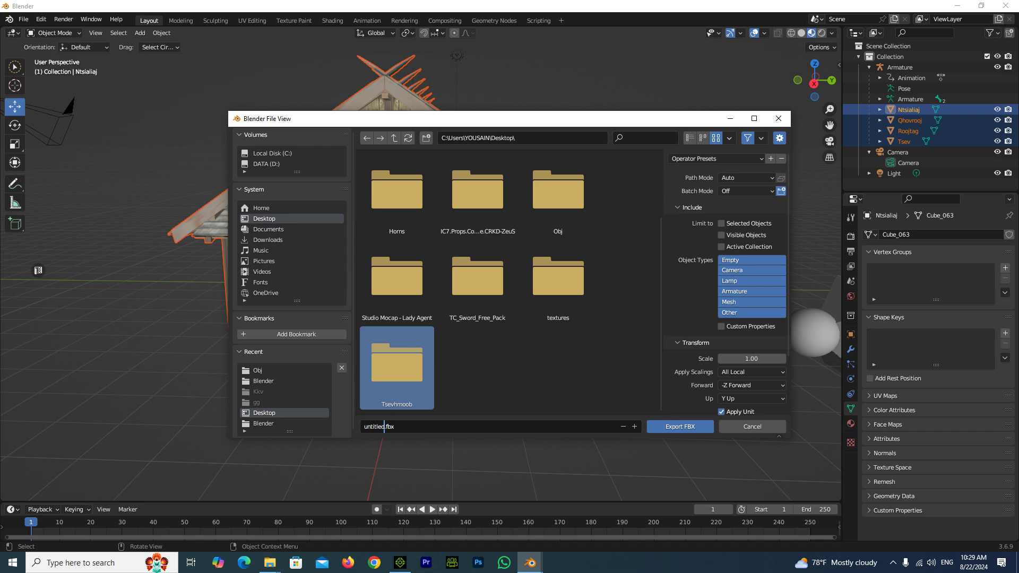
left_click_drag(384, 426, 364, 426)
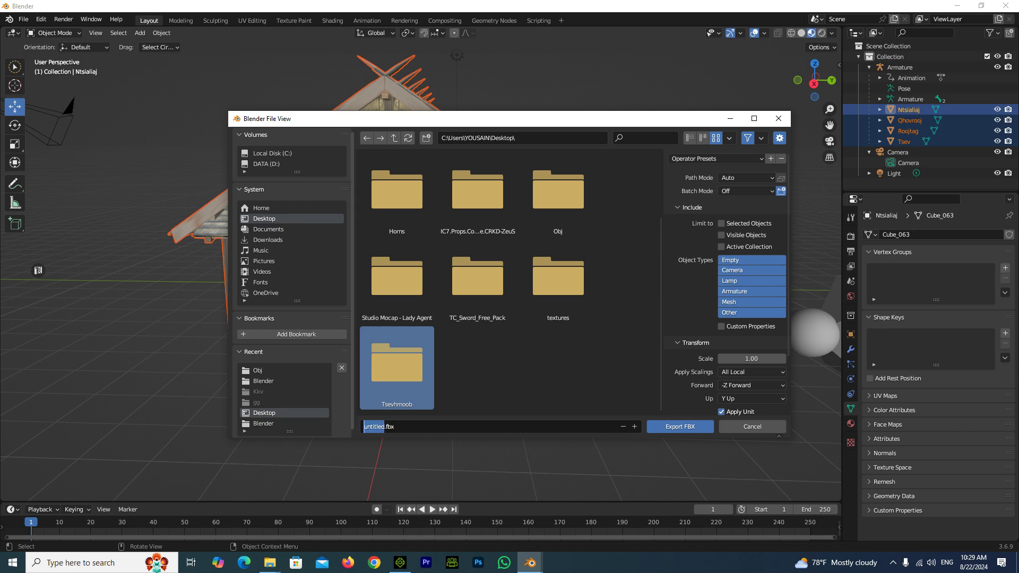
type("Ts")
type("evhm")
type("oob")
double_click(397, 366)
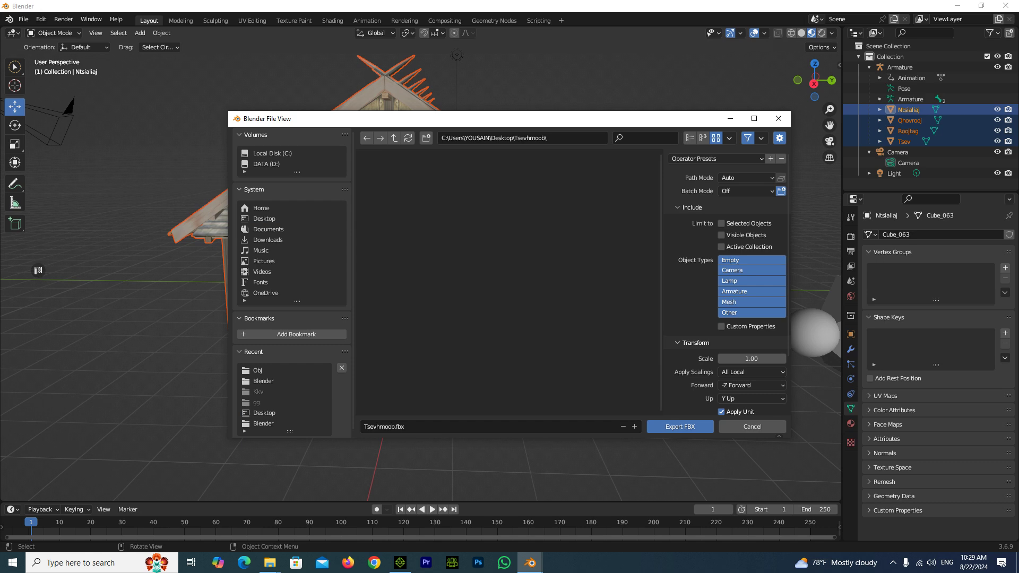
Step: Set Path Mode to Copy, enable Embed Textures, and export Tsevhmoob.fbx
left_click(727, 191)
left_click(746, 178)
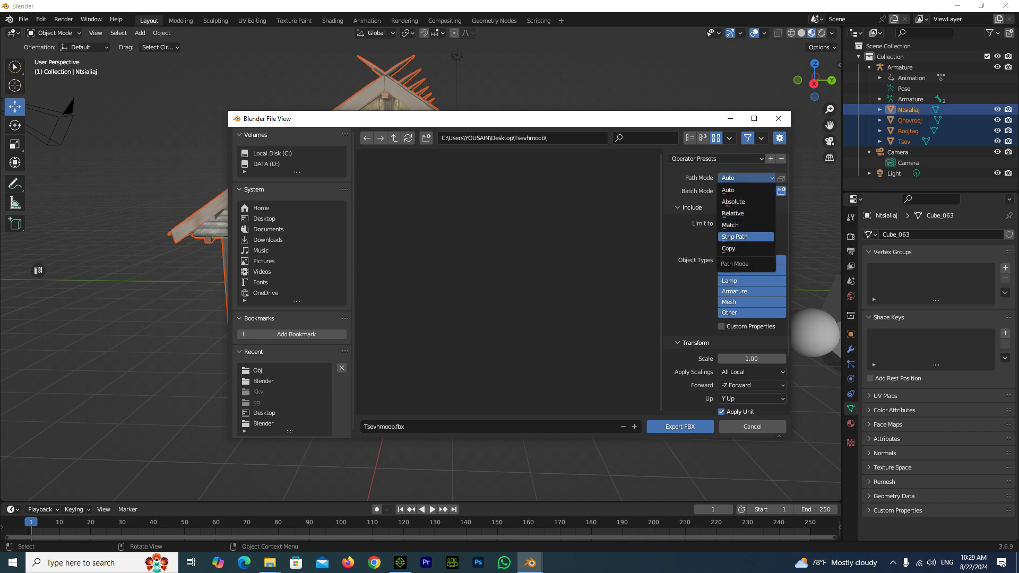
left_click(732, 248)
left_click(781, 178)
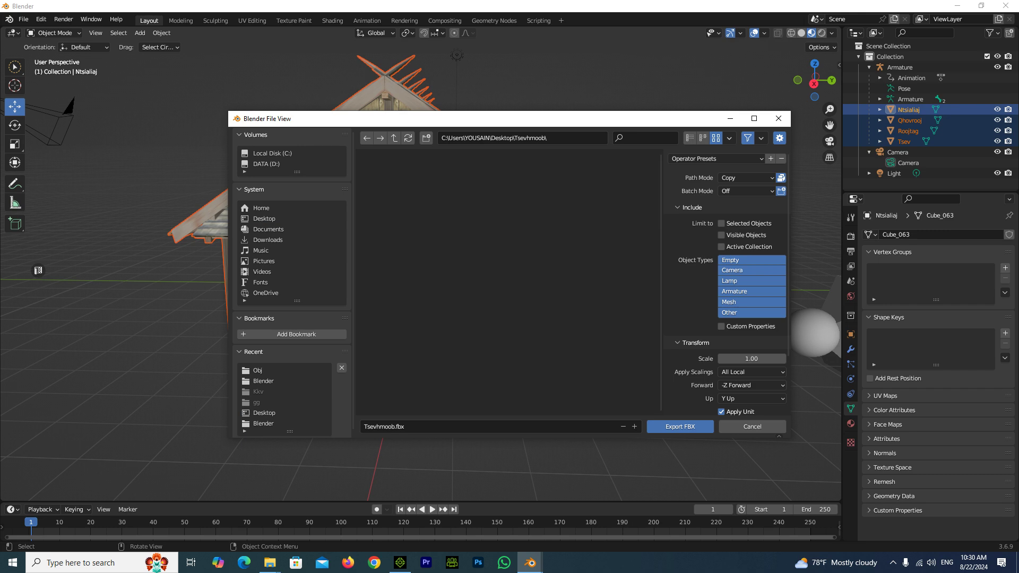
scroll(727, 281, "down", 2)
scroll(727, 281, "down", 1)
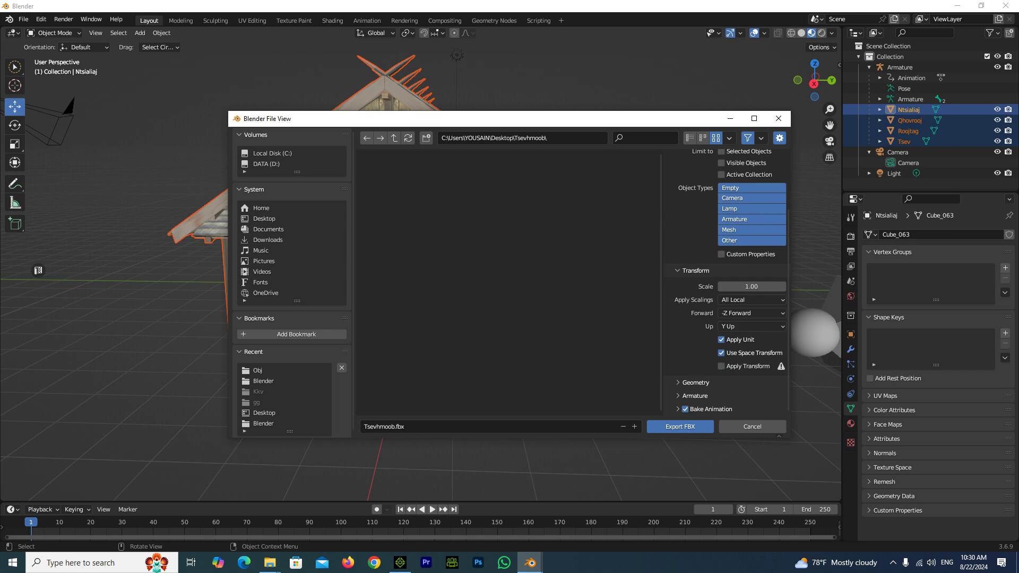
left_click(695, 383)
scroll(732, 284, "down", 2)
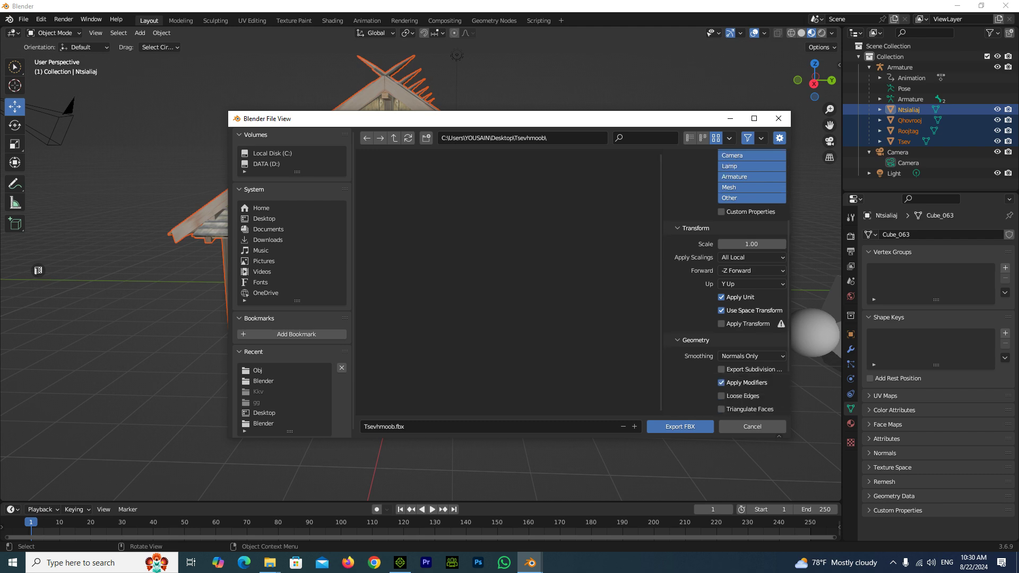
left_click(751, 356)
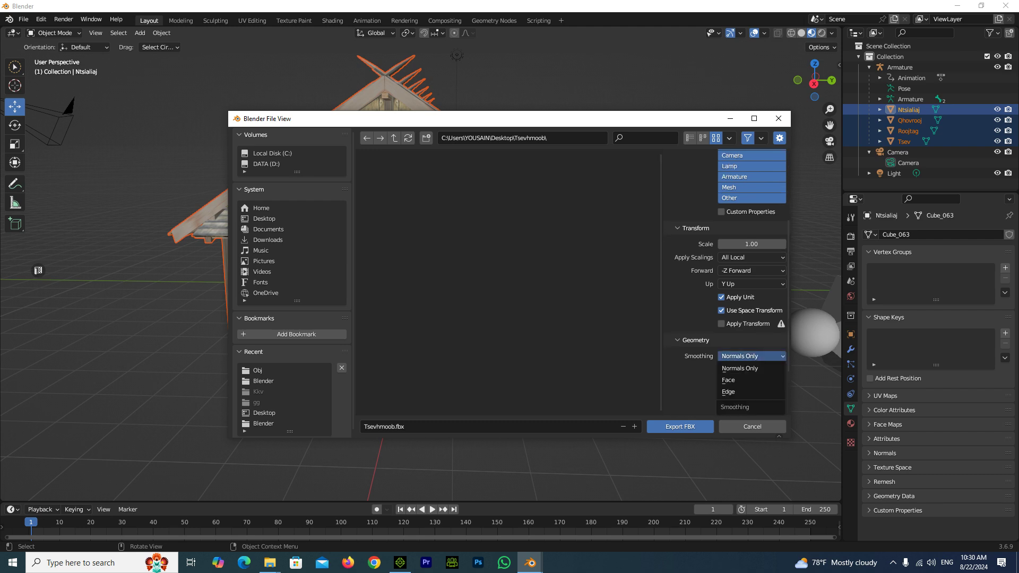
left_click(680, 427)
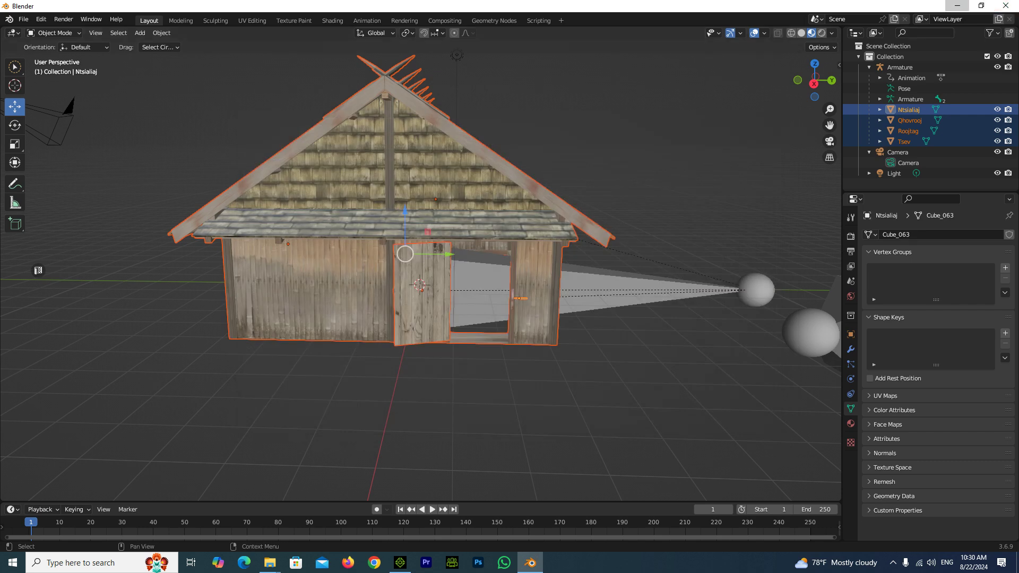
Step: Save the Blender project as Tsevhmoob.blend
left_click(23, 19)
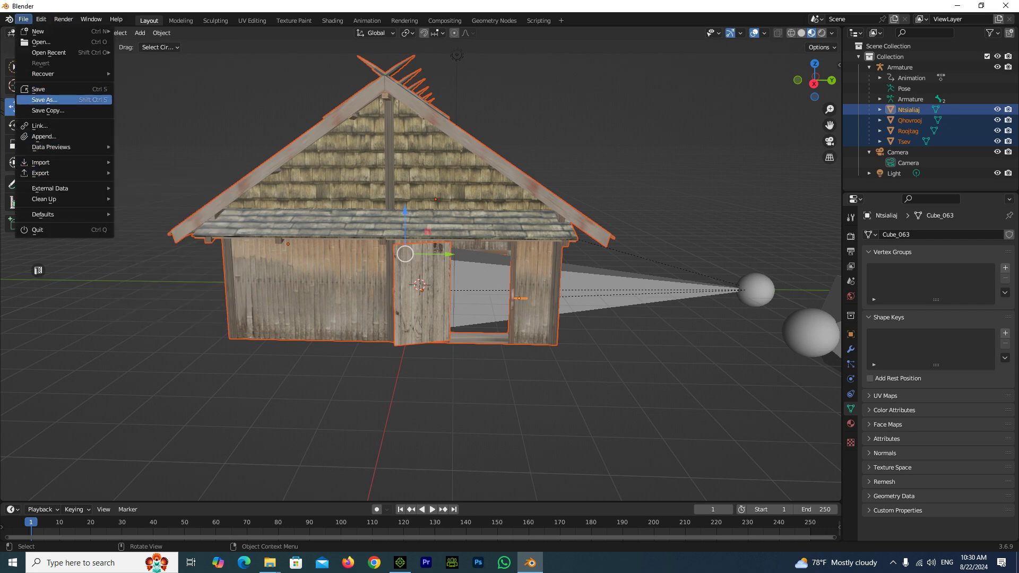
left_click(45, 99)
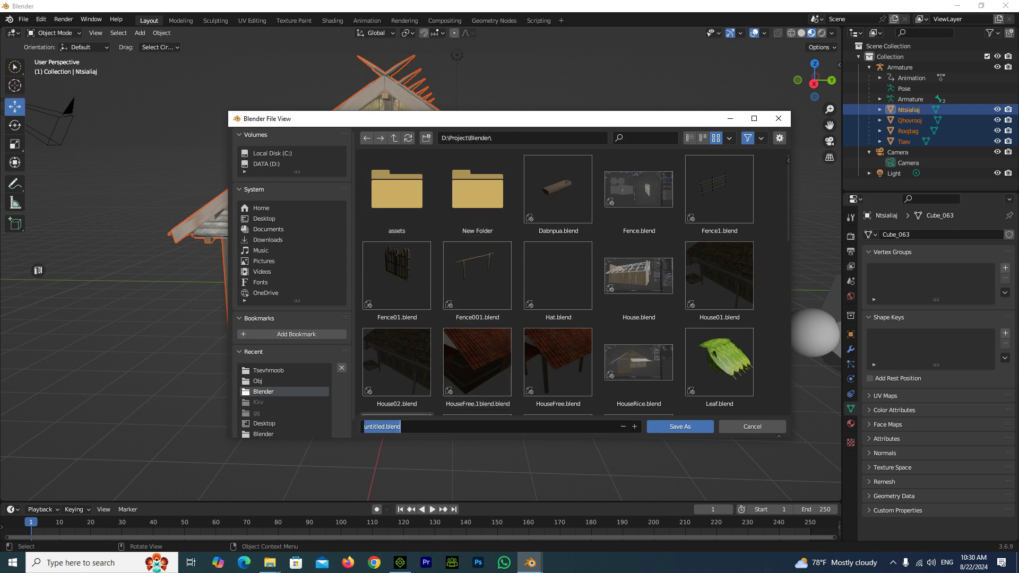
type("T")
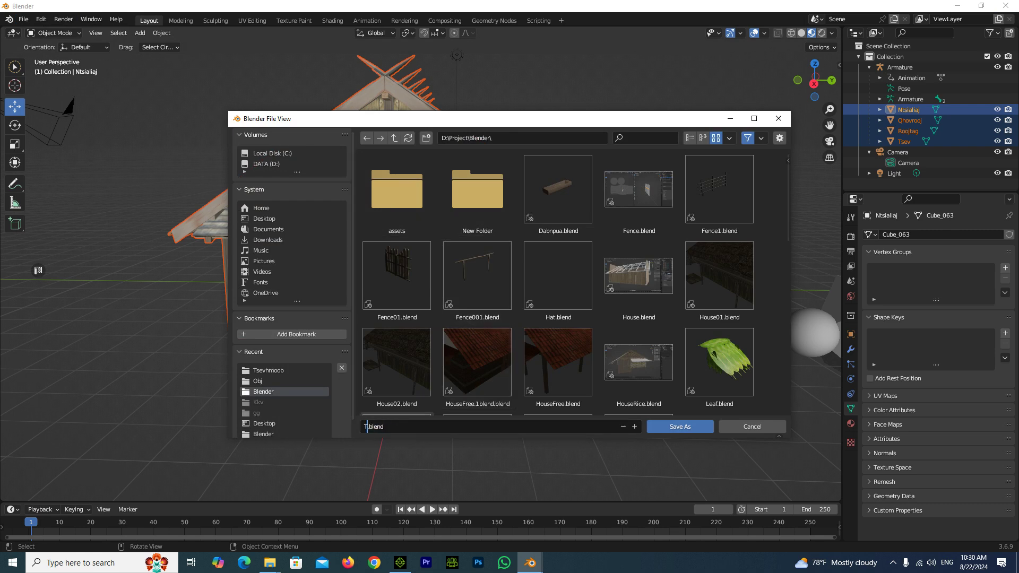
type("sevh")
type("moob")
key("Return")
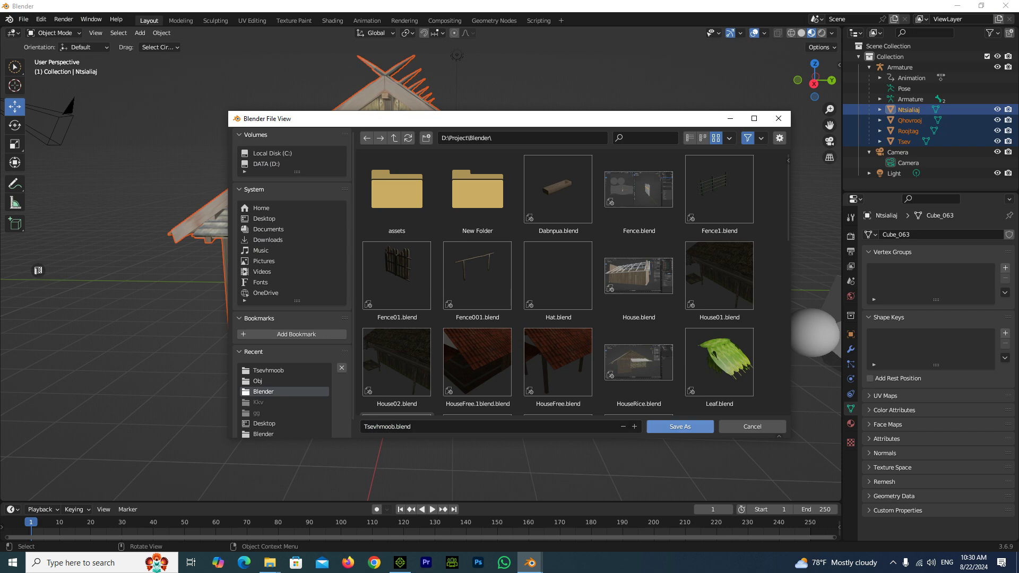
left_click(680, 426)
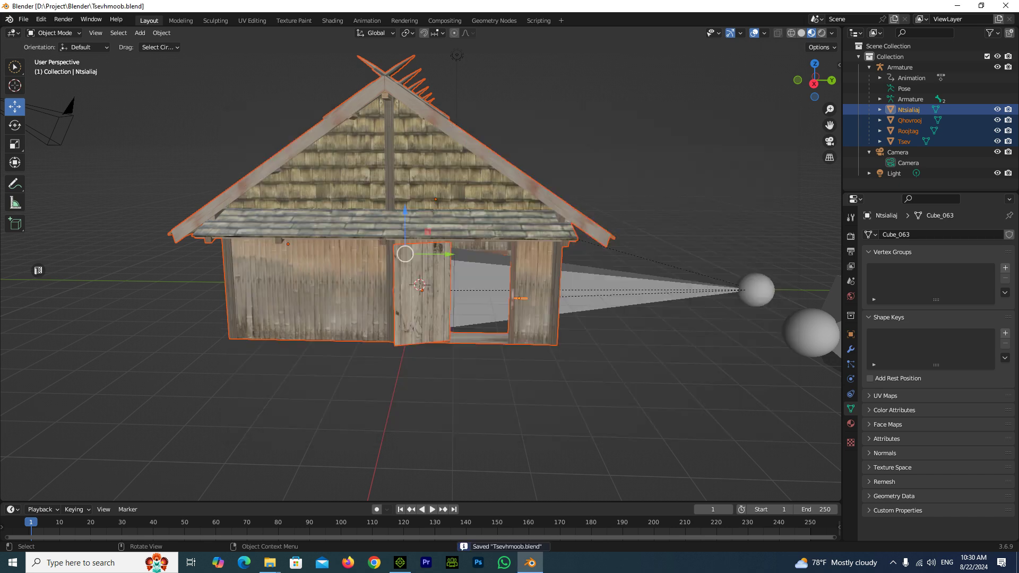
Step: Switch to iClone 8 and delete the old Tsev_tshiab3 house prop
left_click(956, 6)
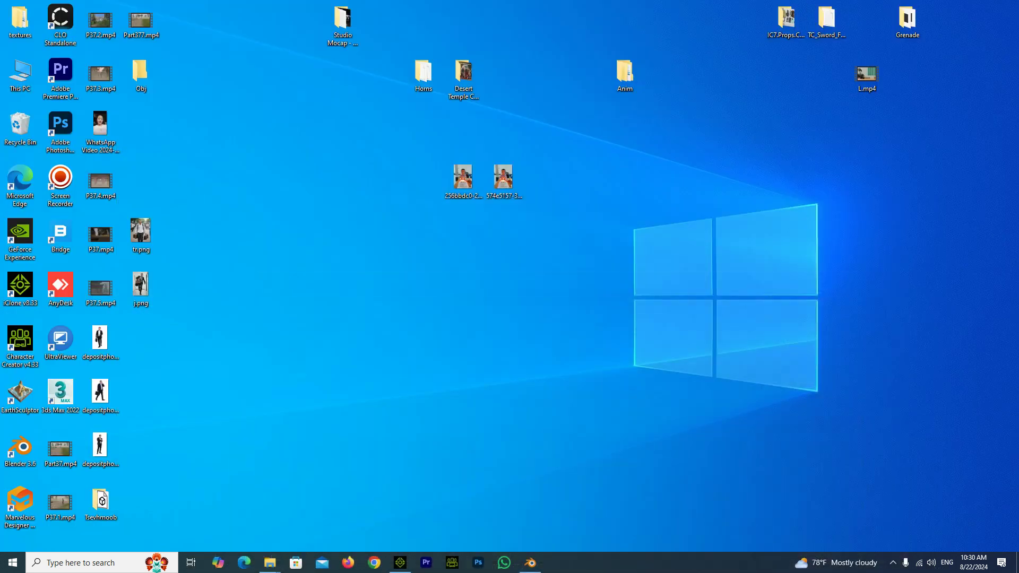
left_click(400, 563)
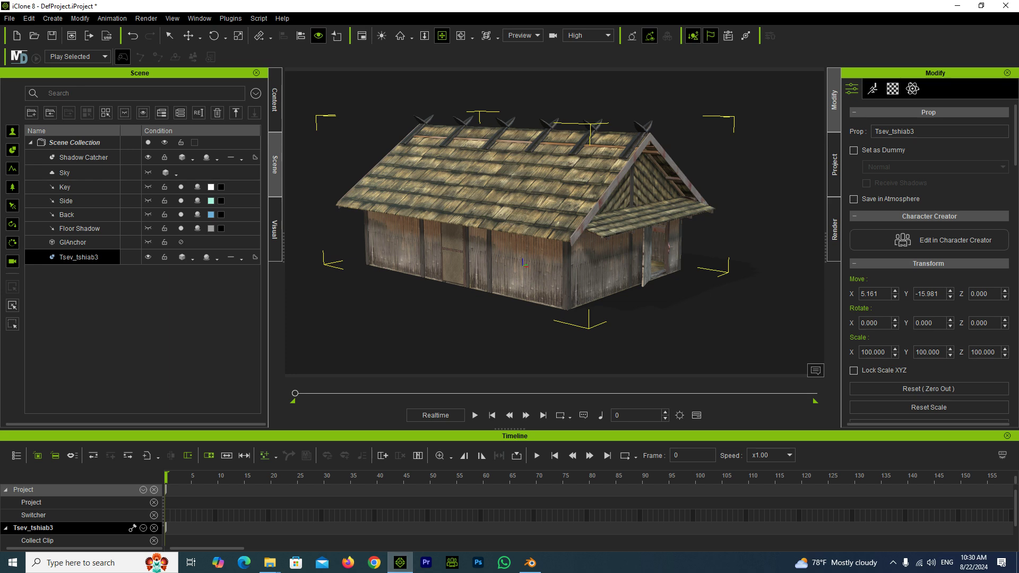
key("Delete")
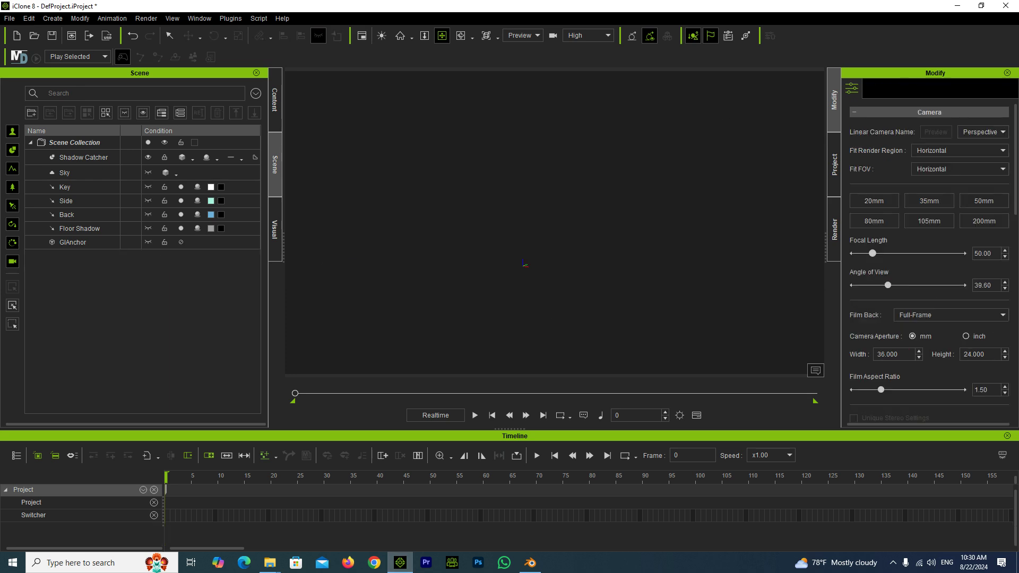
Step: Import Desktop\Tsevhmoob\Tsevhmoob.fbx, splitting its meshes into separate sub-props
left_click(9, 18)
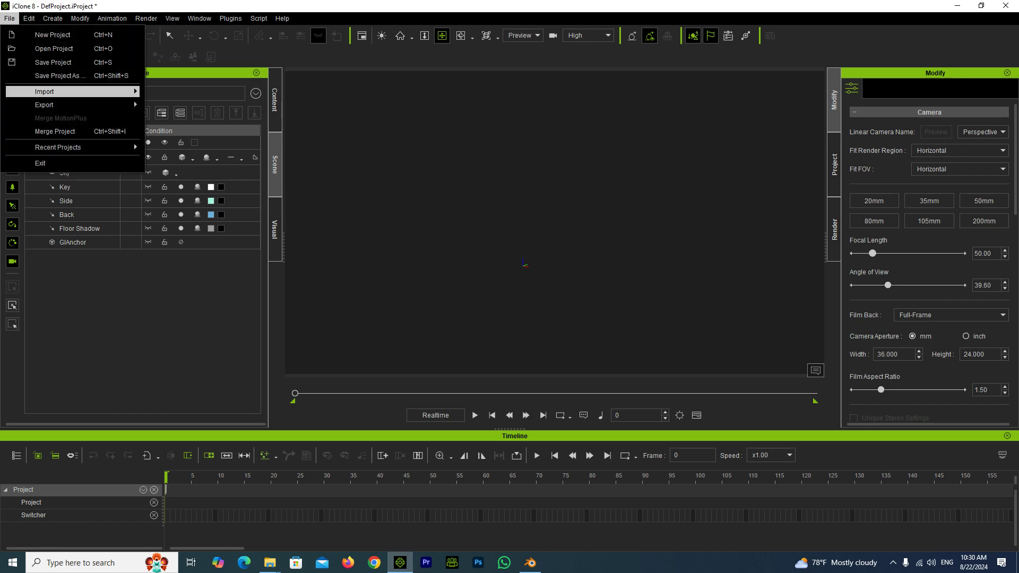
left_click(165, 91)
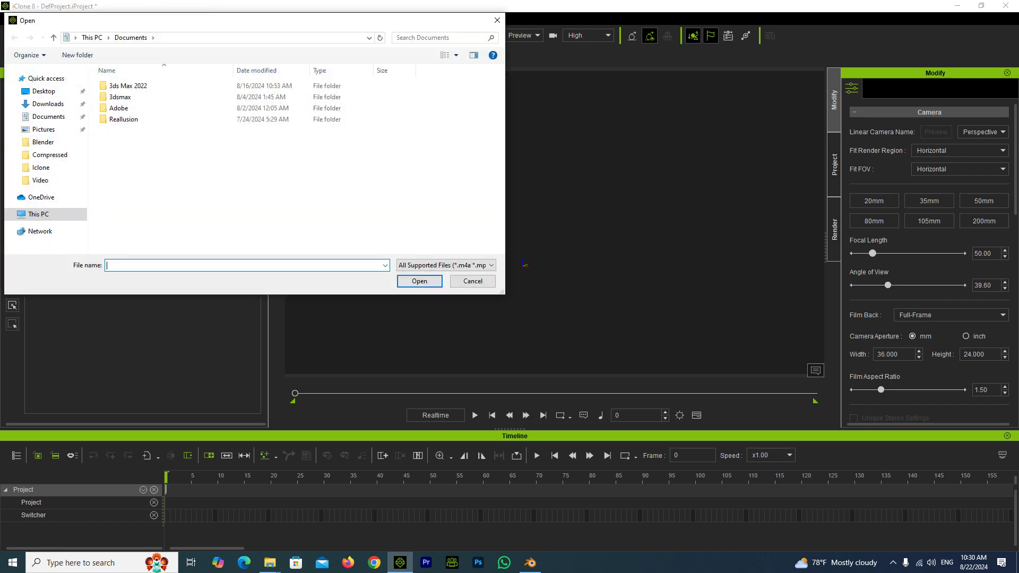
left_click(44, 91)
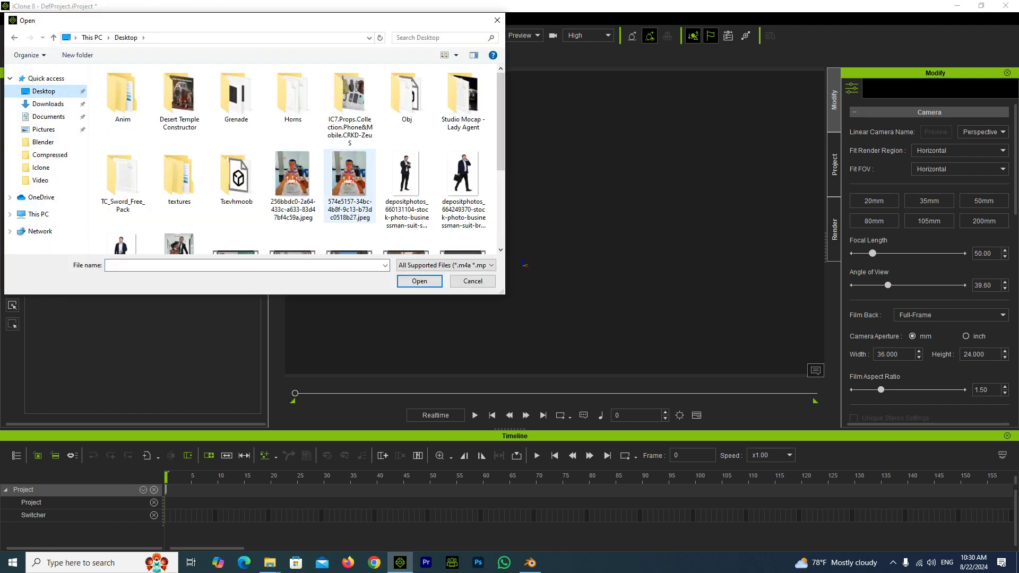
double_click(237, 177)
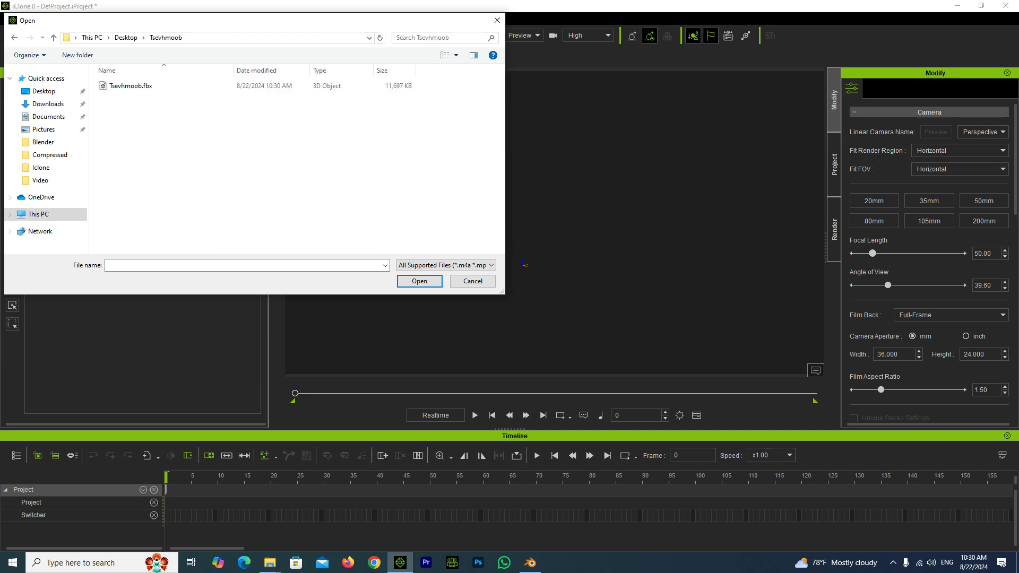
left_click(131, 85)
key("Return")
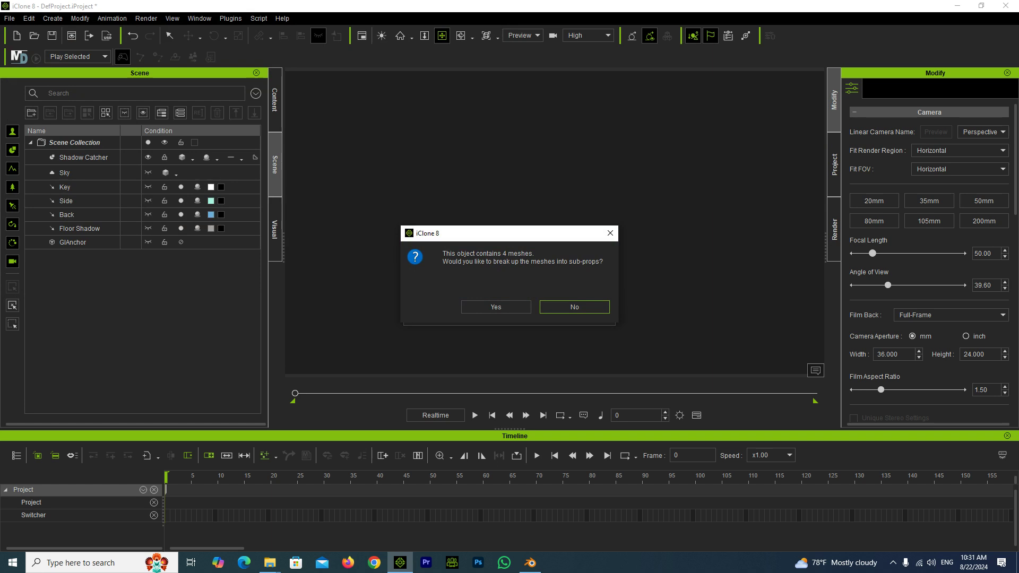
left_click(495, 306)
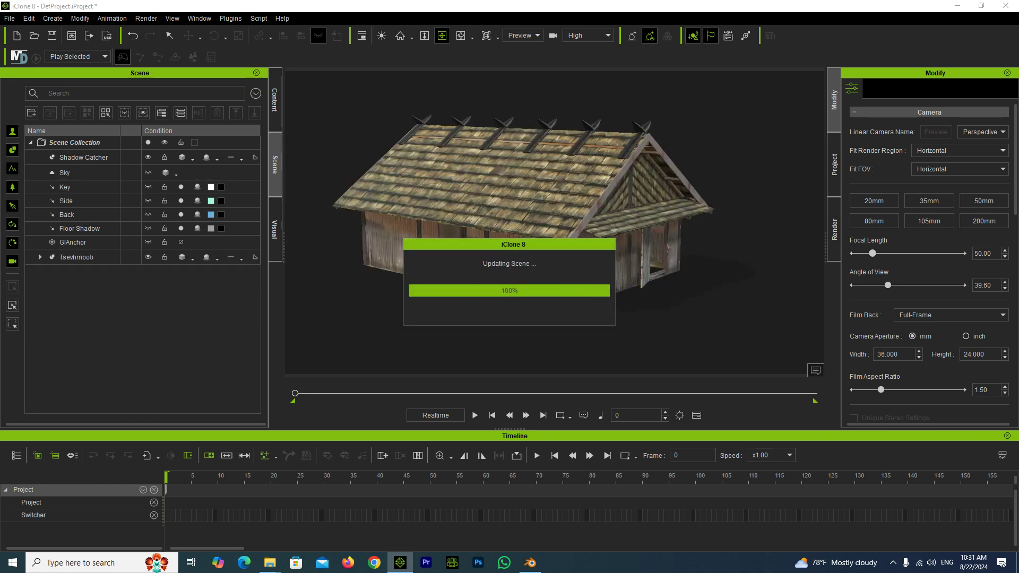
Step: Expand the Tsevhmoob prop in the Scene panel to list its parts
right_click_drag(477, 223, 583, 223)
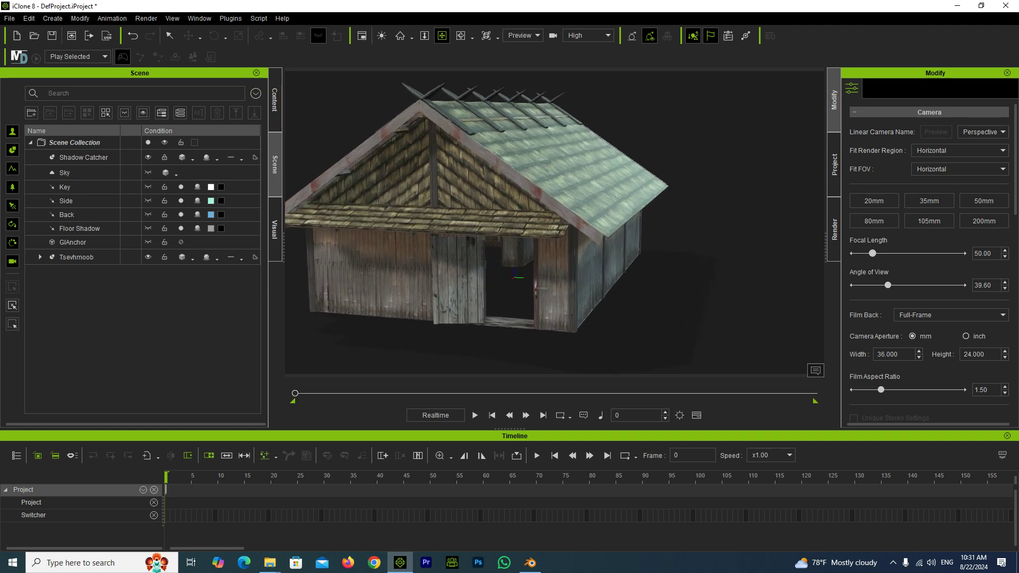
right_click_drag(504, 223, 557, 223)
left_click(76, 257)
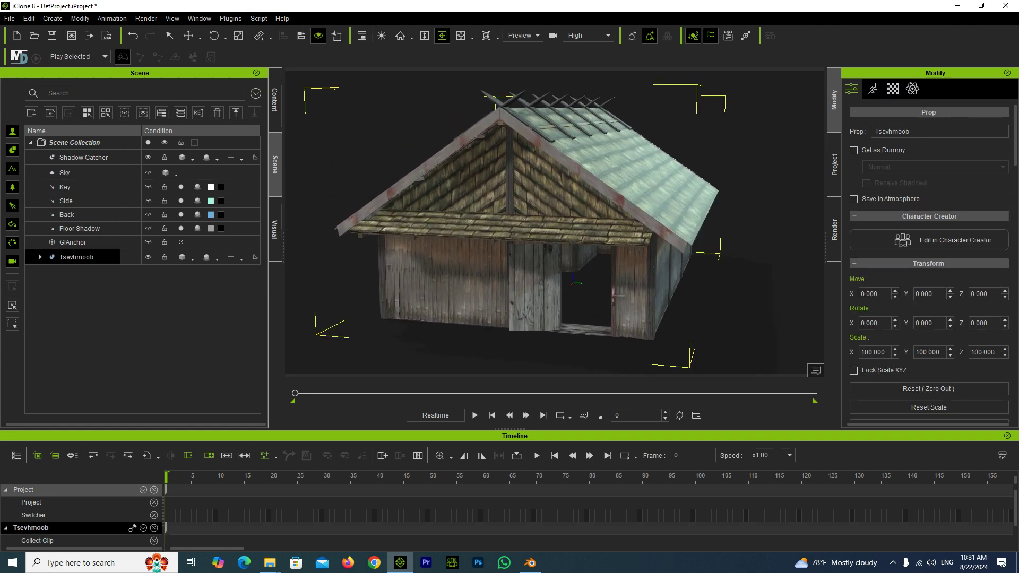
left_click(39, 256)
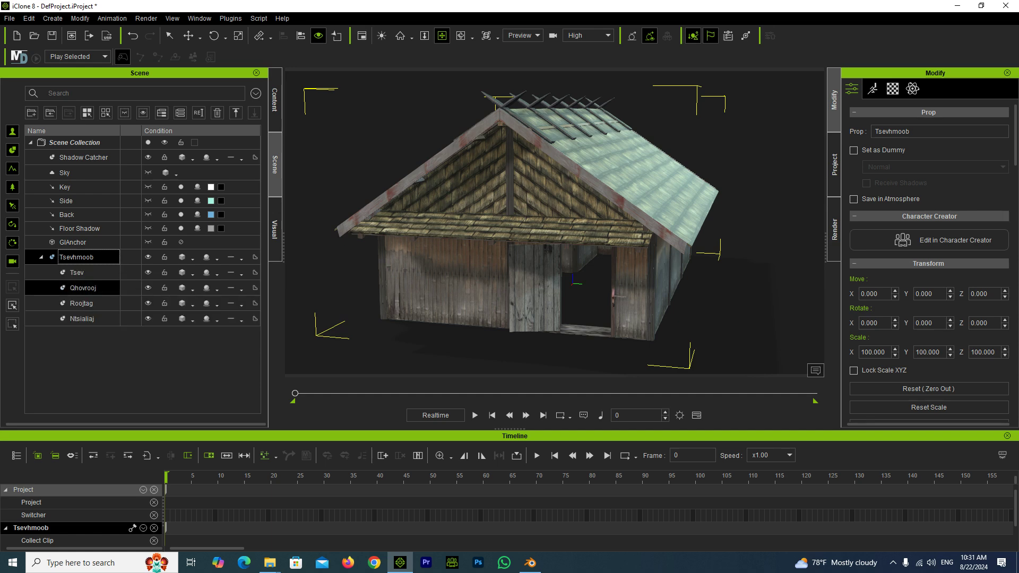
left_click(76, 272)
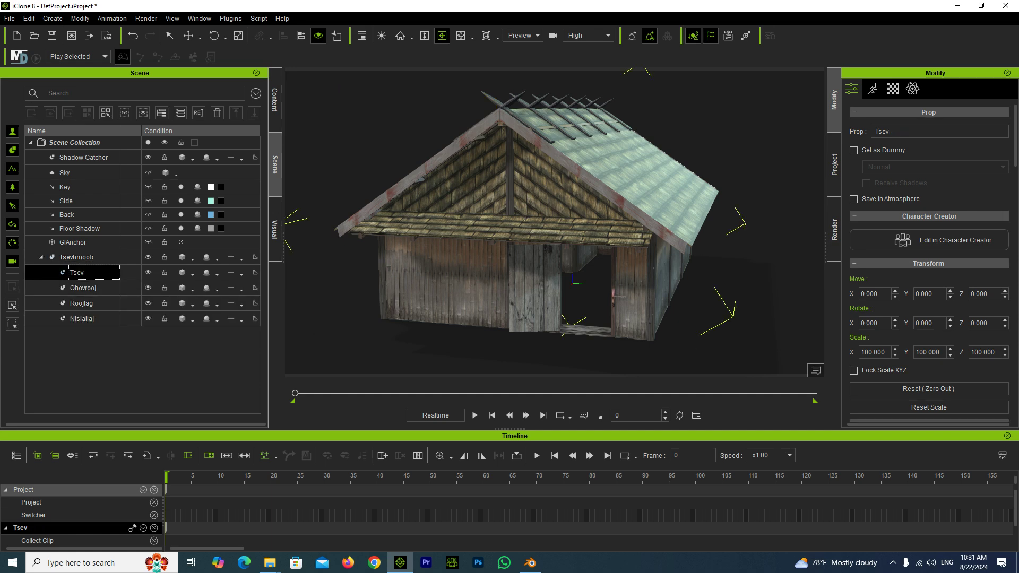
Step: Toggle Qhovrooj's and Ntsialiaj's visibility to identify the door, then select Qhovrooj
left_click(83, 288)
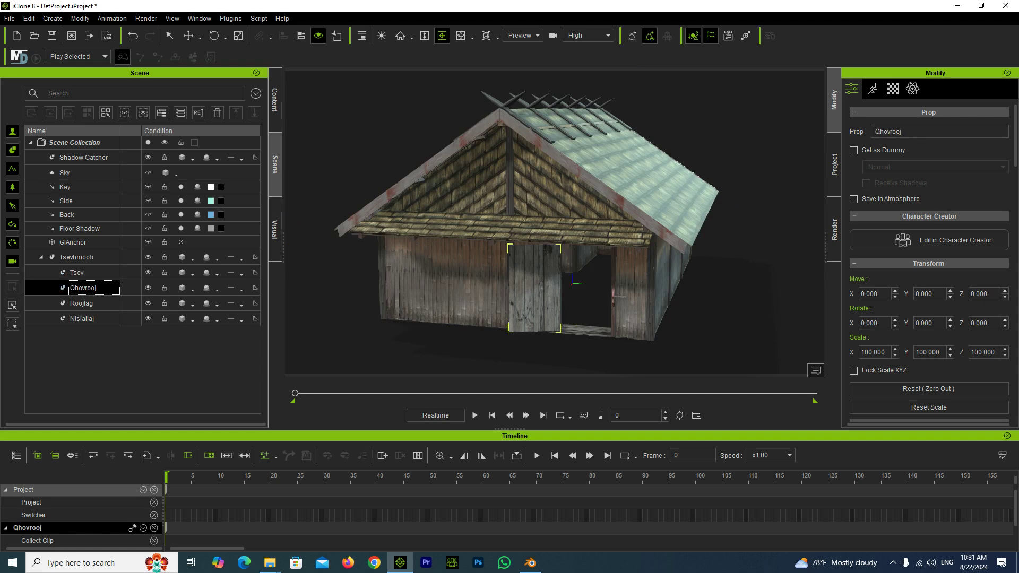
left_click(148, 287)
left_click(148, 287)
left_click(81, 303)
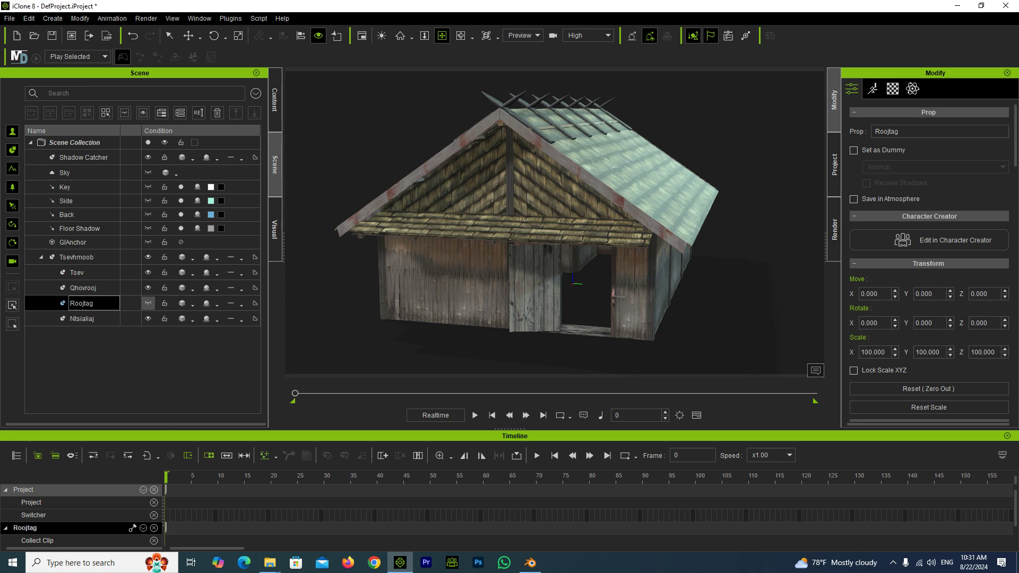
left_click(81, 319)
left_click(149, 319)
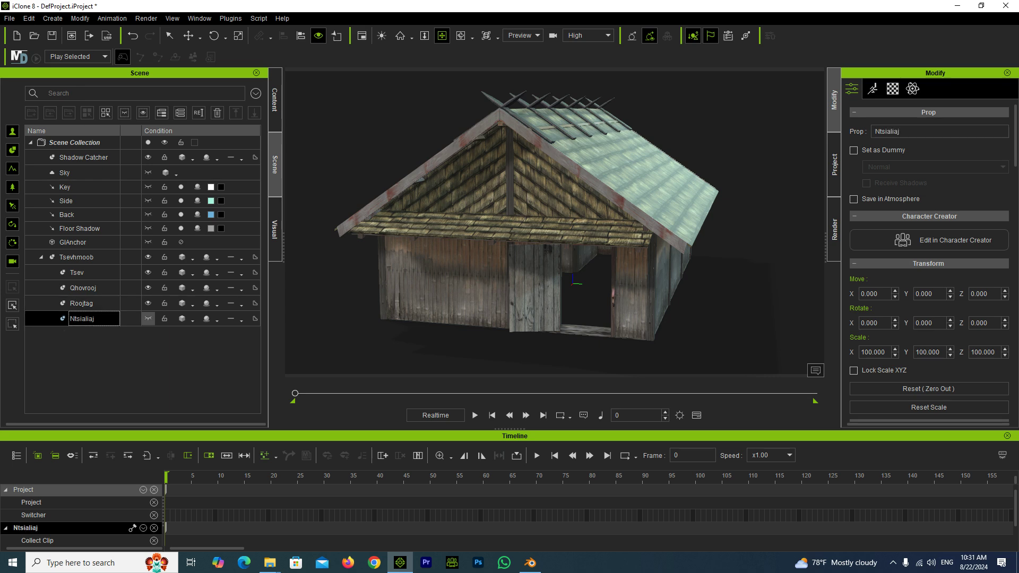
left_click(148, 318)
left_click(81, 303)
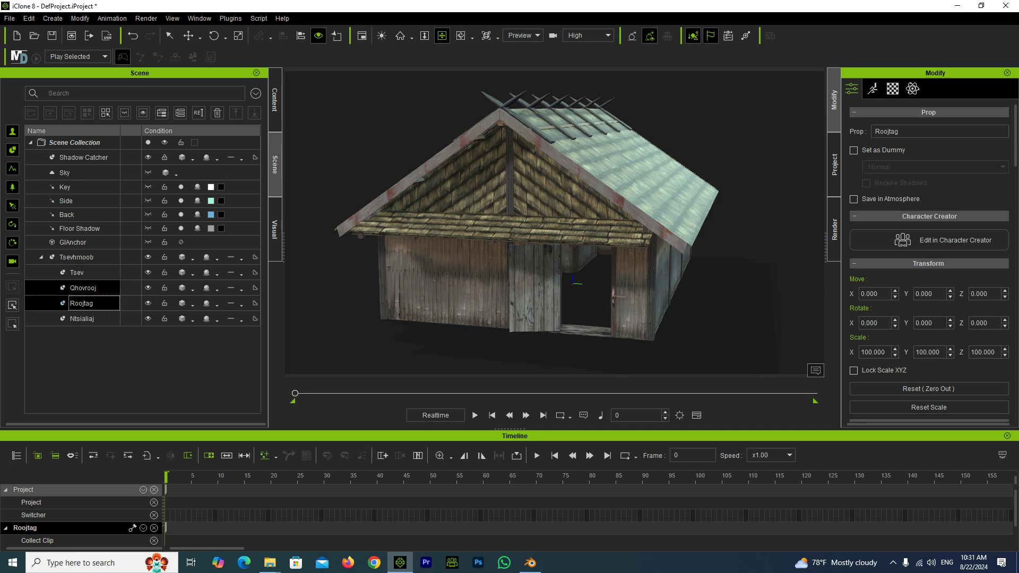
left_click(83, 288)
Step: Switch to the Move tool and orbit and zoom the view down around the house
key("w")
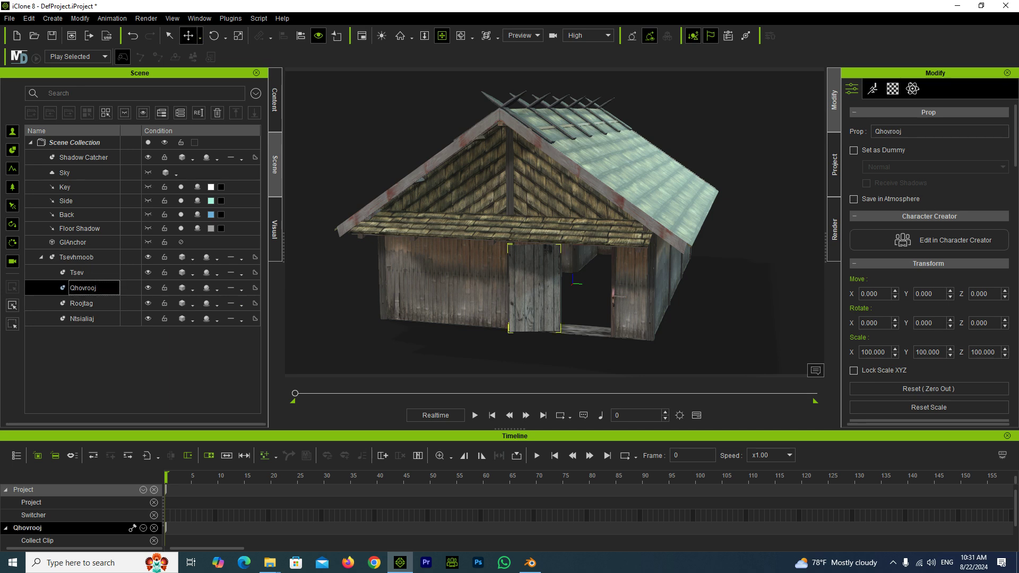
scroll(531, 239, "up", 2)
scroll(531, 239, "up", 3)
scroll(531, 238, "up", 2)
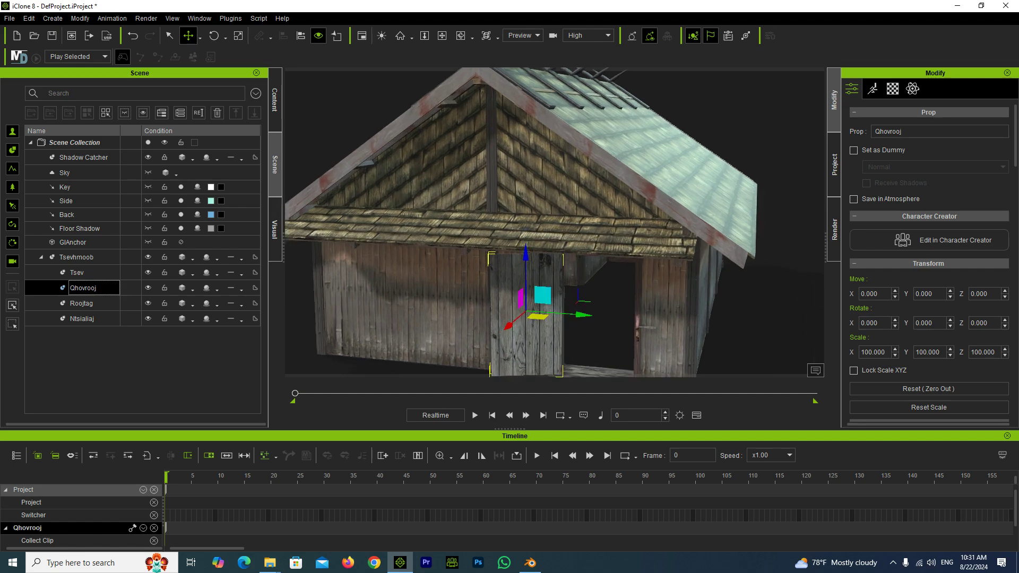
right_click_drag(554, 222, 406, 195)
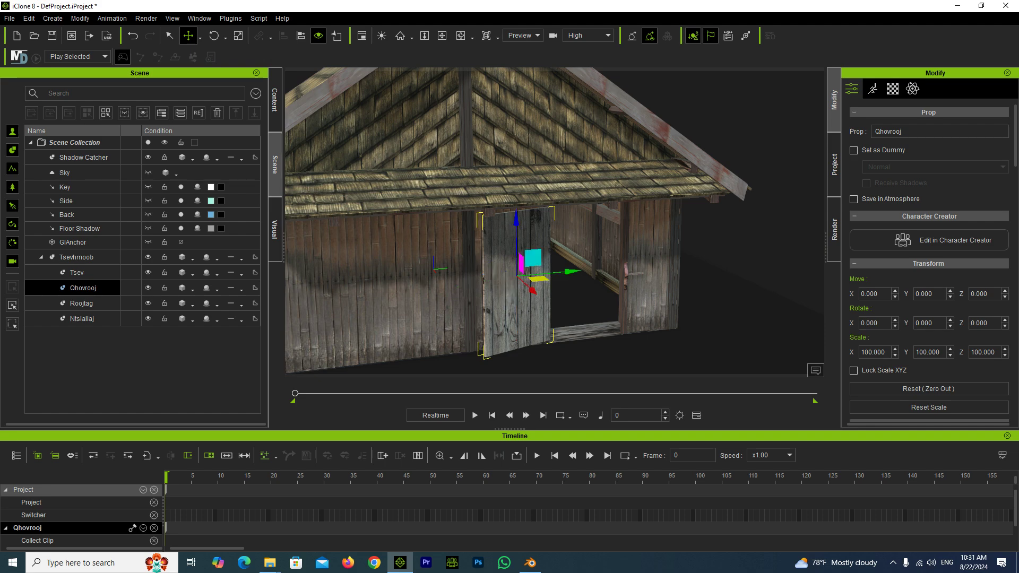
scroll(531, 238, "up", 2)
scroll(531, 239, "up", 2)
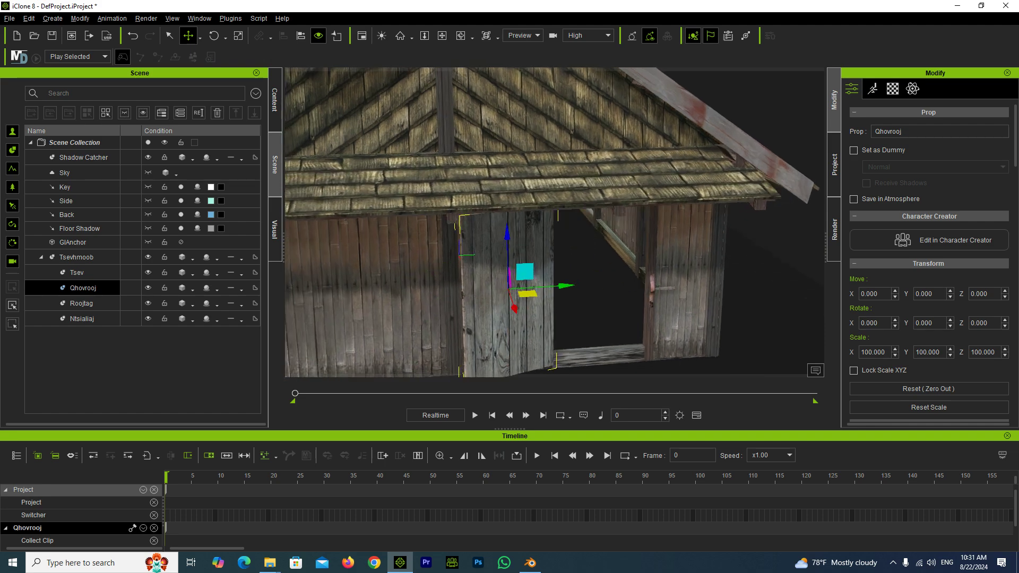
mouse_move(555, 223)
right_mouse_down()
mouse_move(618, 223)
mouse_move(472, 223)
right_mouse_up()
Step: Scroll the Modify panel down to the Pivot section with Edit Pivot
scroll(929, 250, "down", 2)
scroll(928, 250, "down", 1)
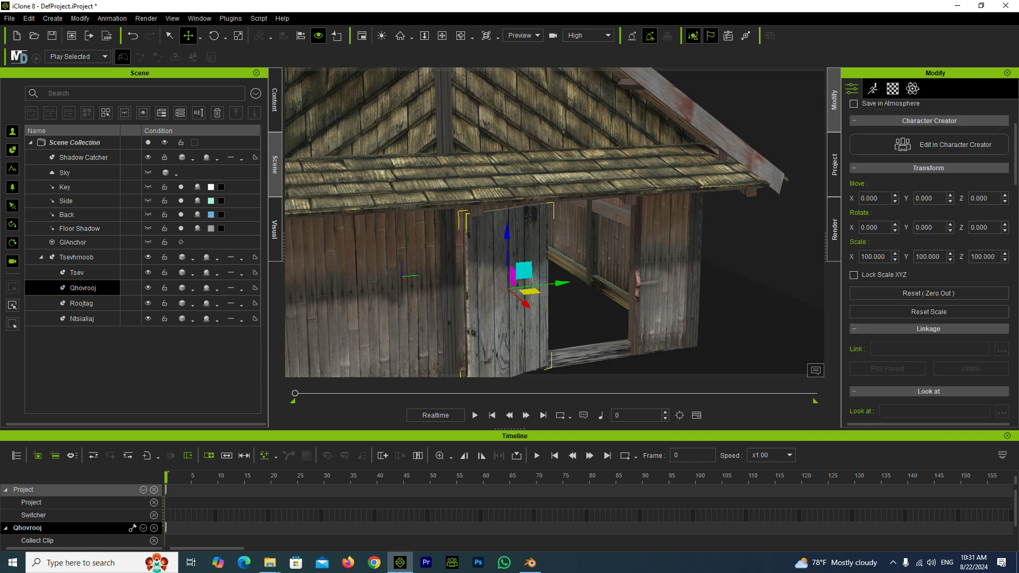
scroll(929, 249, "down", 1)
scroll(928, 250, "down", 2)
scroll(929, 250, "down", 3)
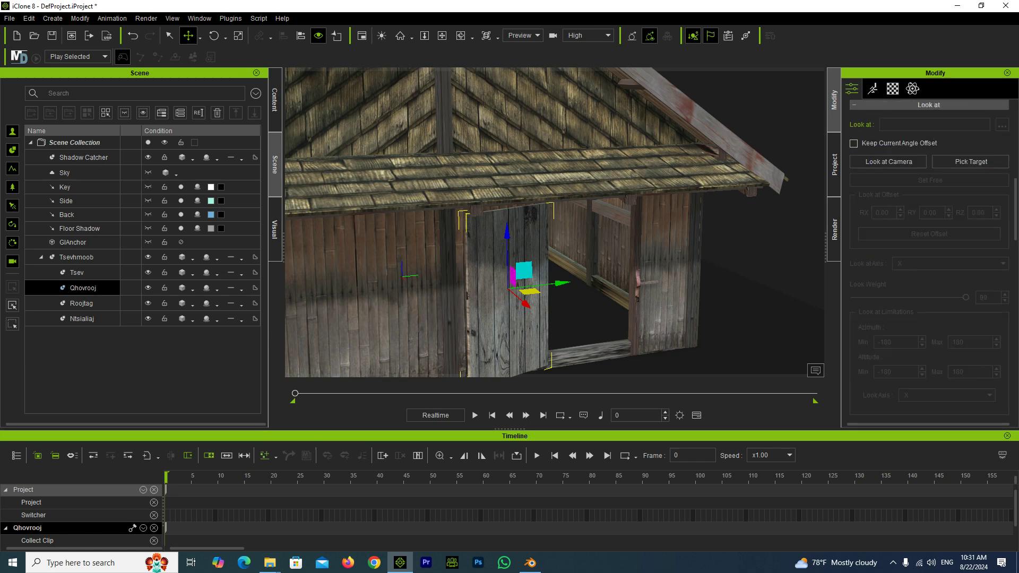
scroll(928, 249, "down", 3)
scroll(928, 249, "down", 2)
scroll(928, 250, "down", 3)
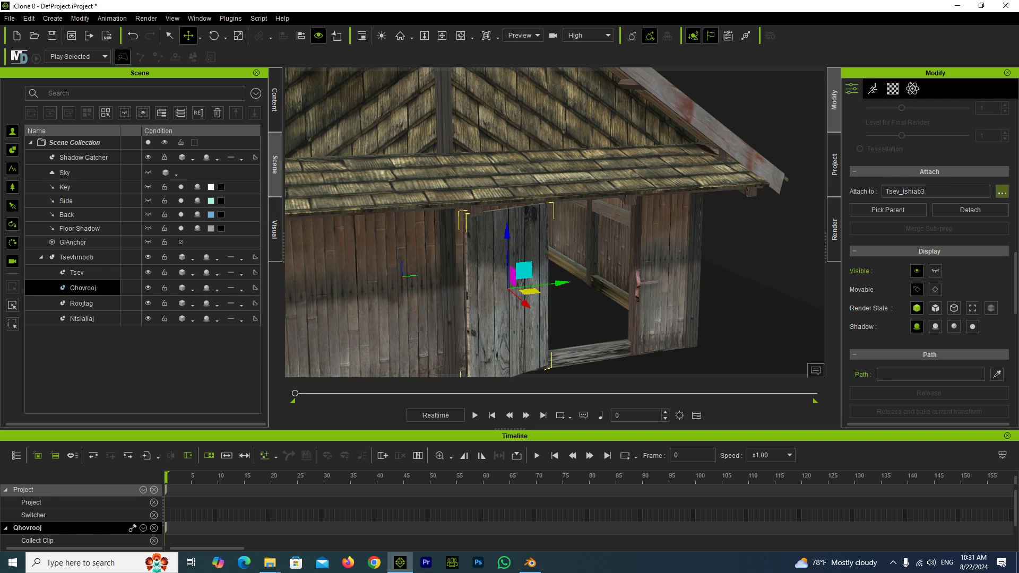
scroll(929, 249, "down", 3)
scroll(929, 249, "down", 4)
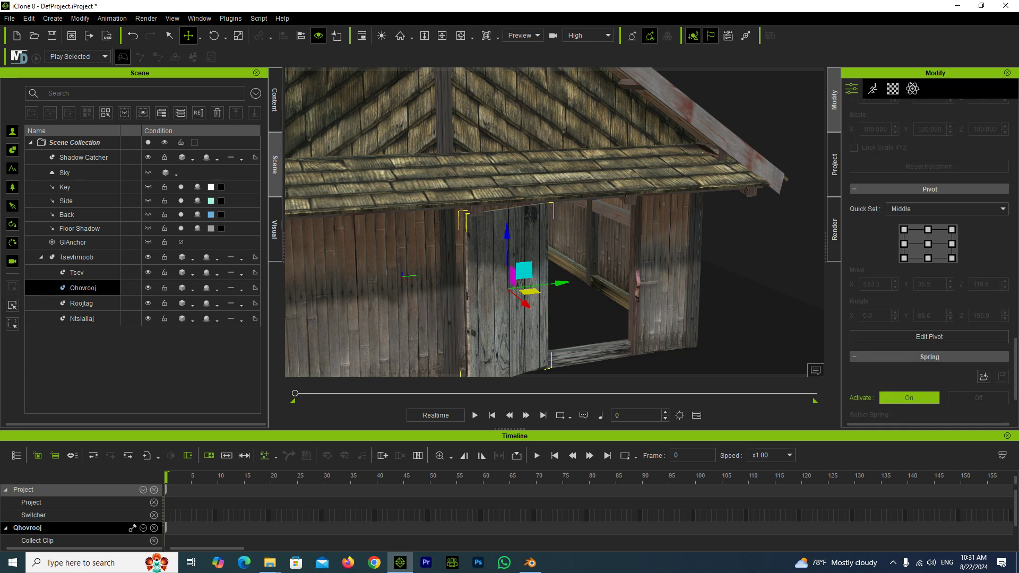
Step: Enter Edit Pivot and drag the door's pivot along Y and X toward the doorway
left_click(928, 337)
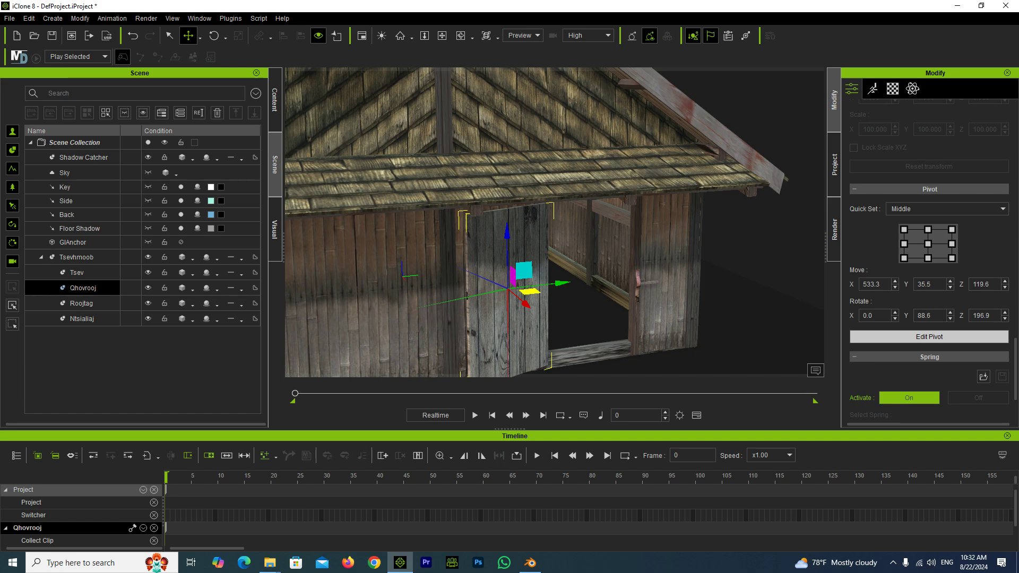
right_click_drag(555, 221, 478, 196)
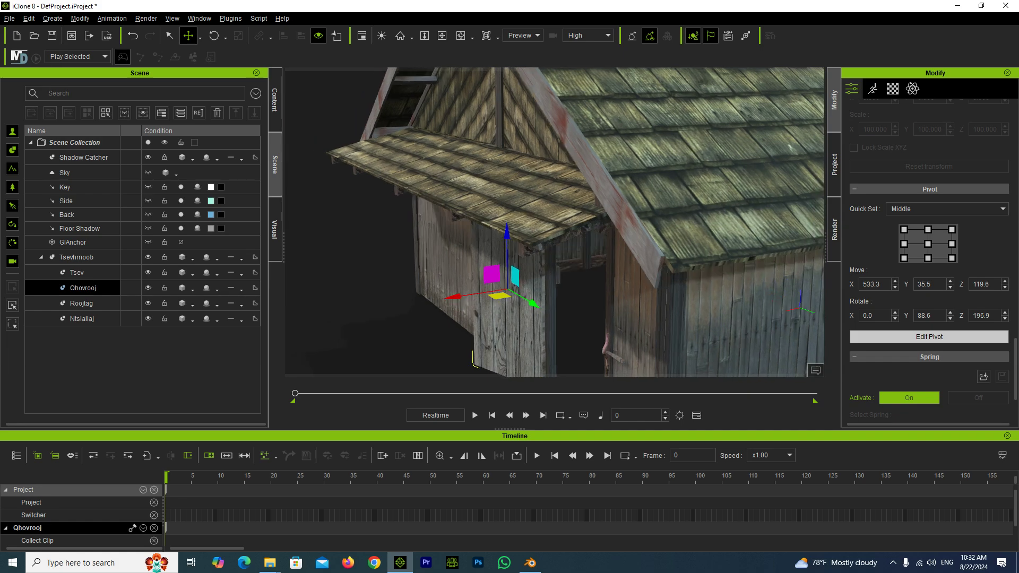
left_click_drag(532, 303, 570, 325)
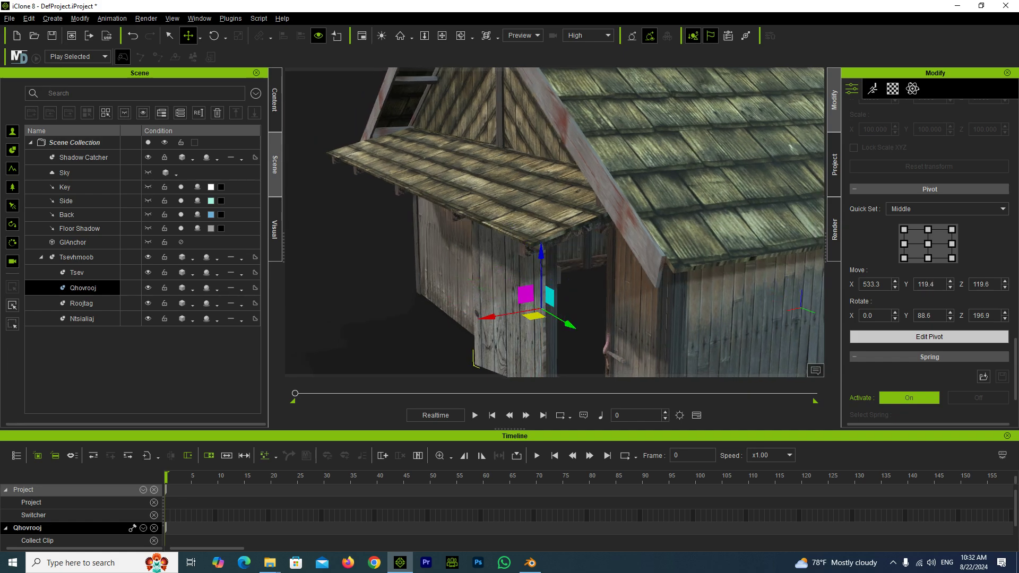
mouse_move(555, 222)
right_mouse_down()
mouse_move(509, 223)
mouse_move(531, 212)
mouse_move(515, 207)
right_mouse_up()
scroll(555, 223, "up", 3)
left_click_drag(589, 289, 564, 271)
scroll(554, 223, "up", 2)
scroll(555, 223, "up", 2)
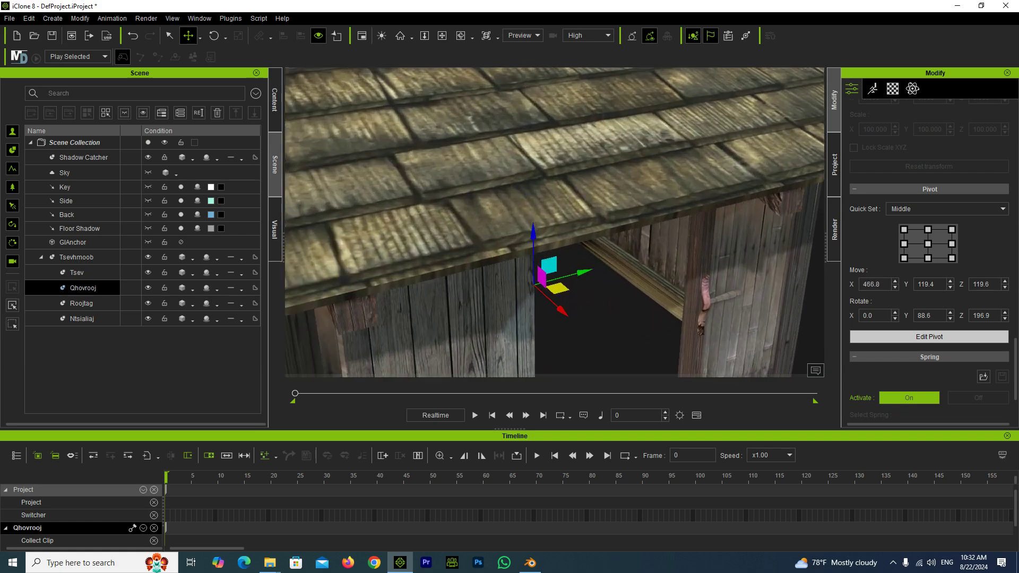
scroll(555, 223, "up", 2)
scroll(554, 223, "up", 3)
scroll(555, 223, "up", 2)
Step: Fine-tune the pivot onto the door's hinge edge at X 514.9, Y 92.5, Z 119.6
right_click_drag(554, 223, 494, 209)
left_click_drag(636, 352, 525, 374)
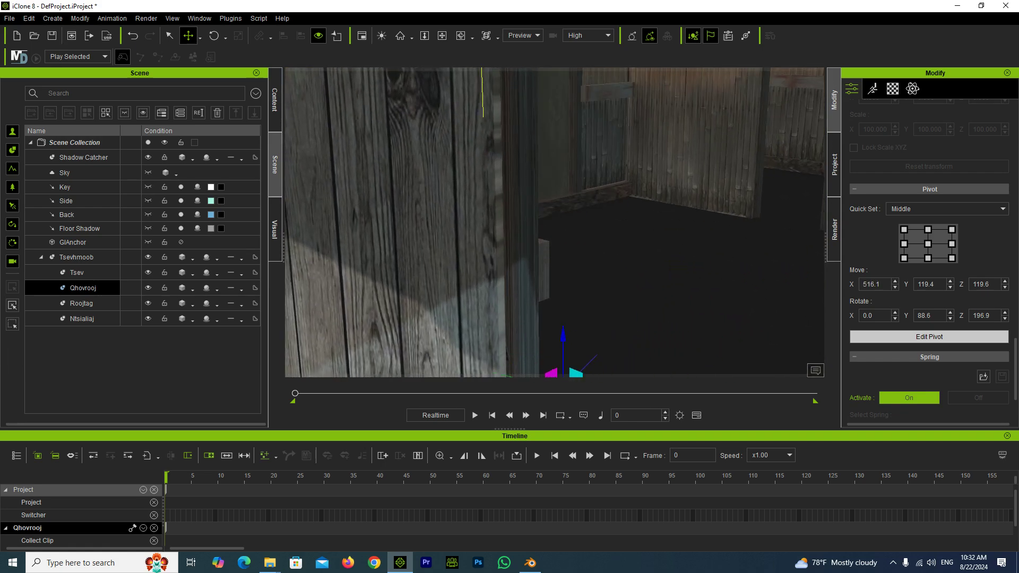
mouse_move(493, 209)
right_mouse_down()
mouse_move(462, 196)
mouse_move(404, 205)
right_mouse_up()
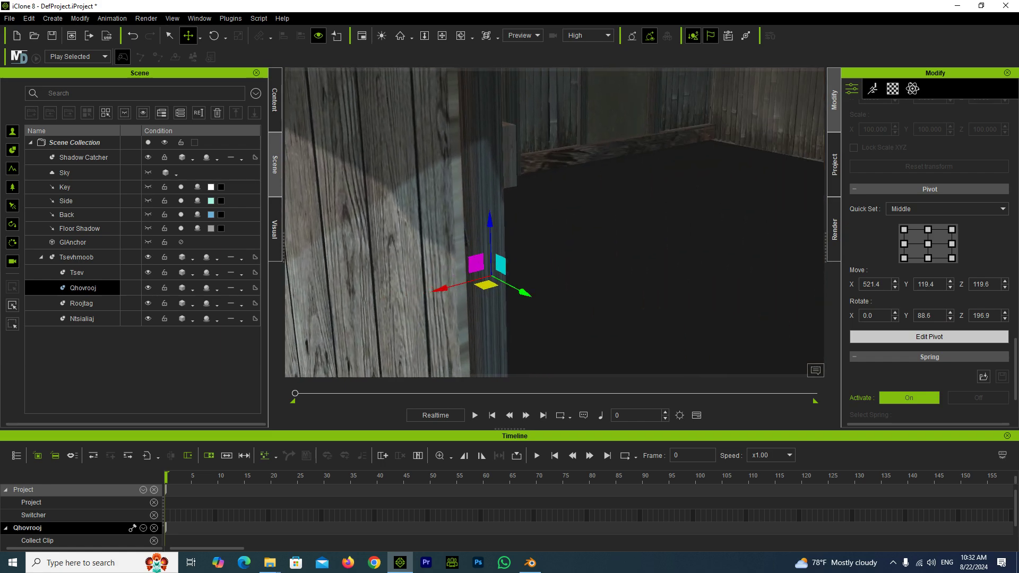
left_click_drag(524, 292, 480, 260)
right_click_drag(478, 239, 420, 250)
left_click_drag(406, 371, 402, 364)
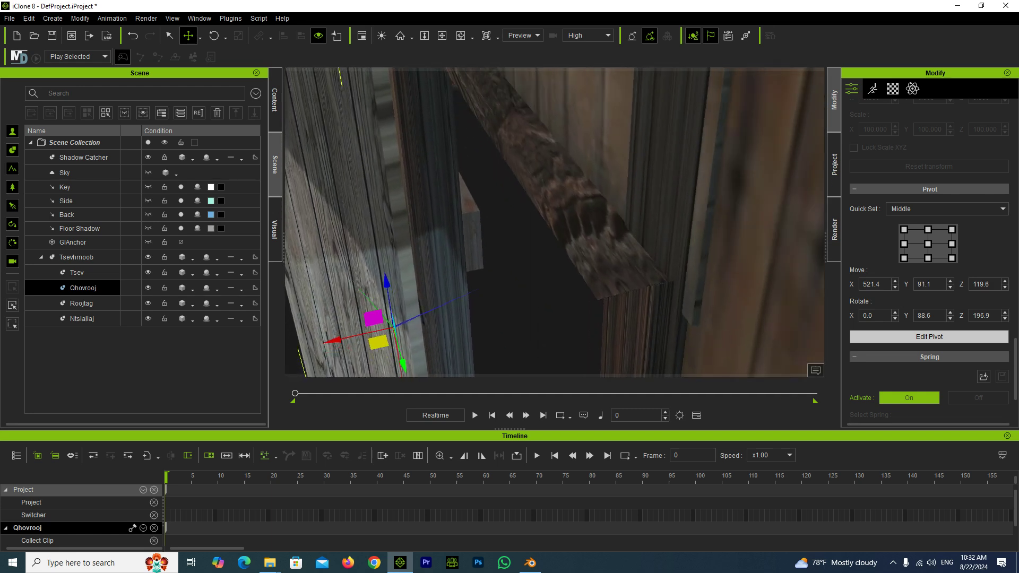
left_click_drag(366, 334, 390, 330)
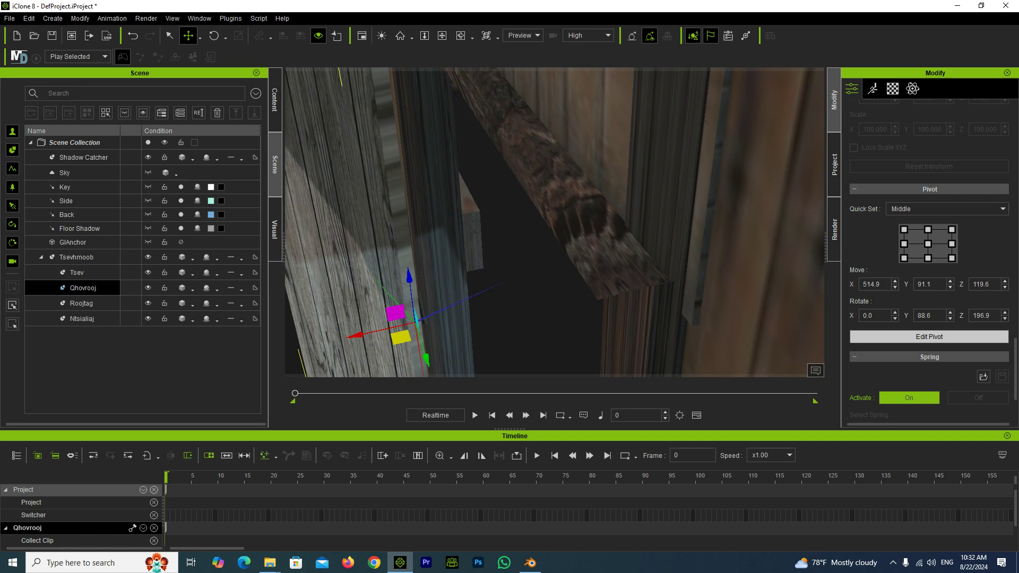
mouse_move(530, 222)
right_mouse_down()
mouse_move(464, 194)
mouse_move(440, 202)
right_mouse_up()
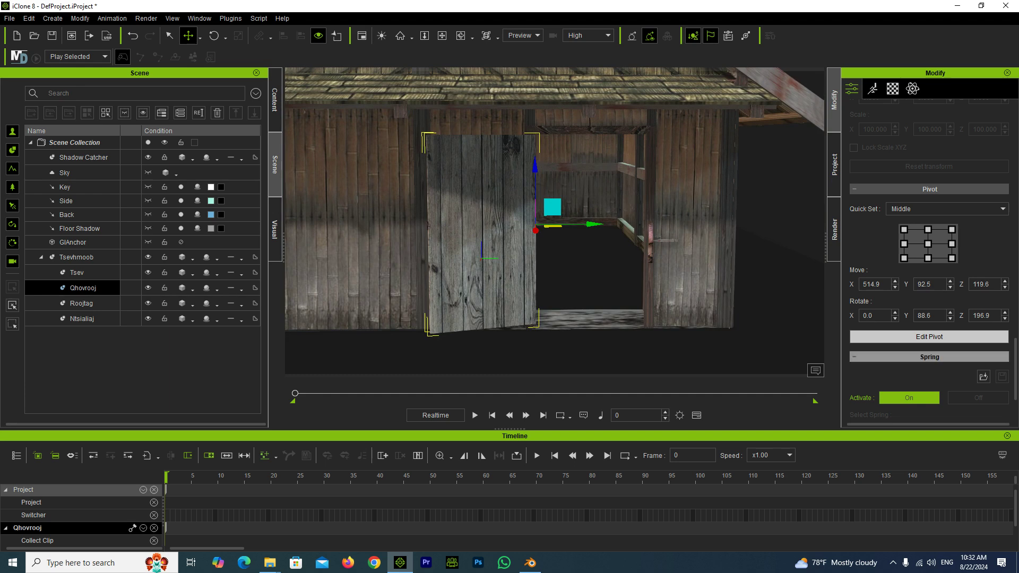
Step: Leave pivot editing, switch to the Rotate tool, and zoom the view in
key("q")
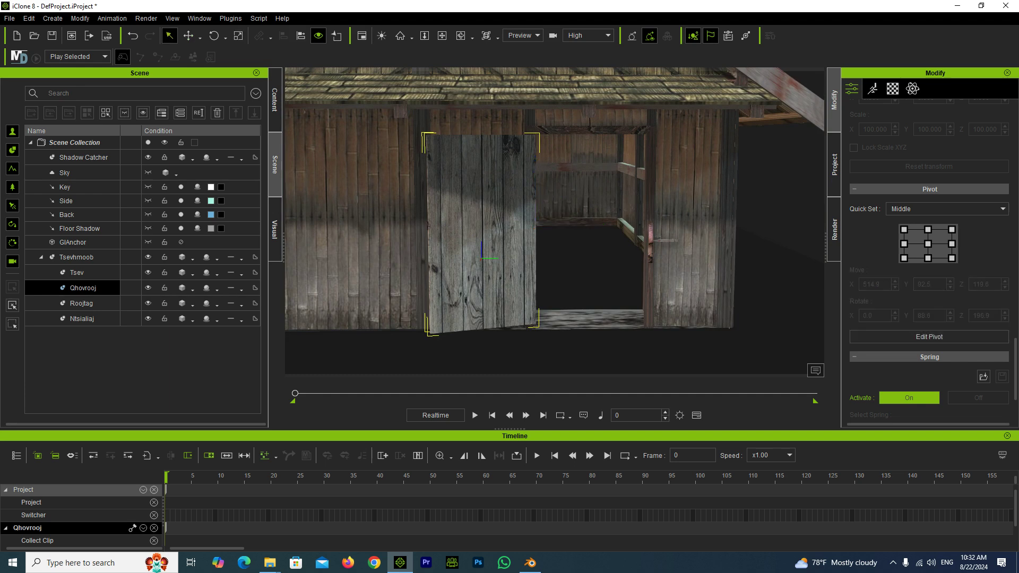
key("e")
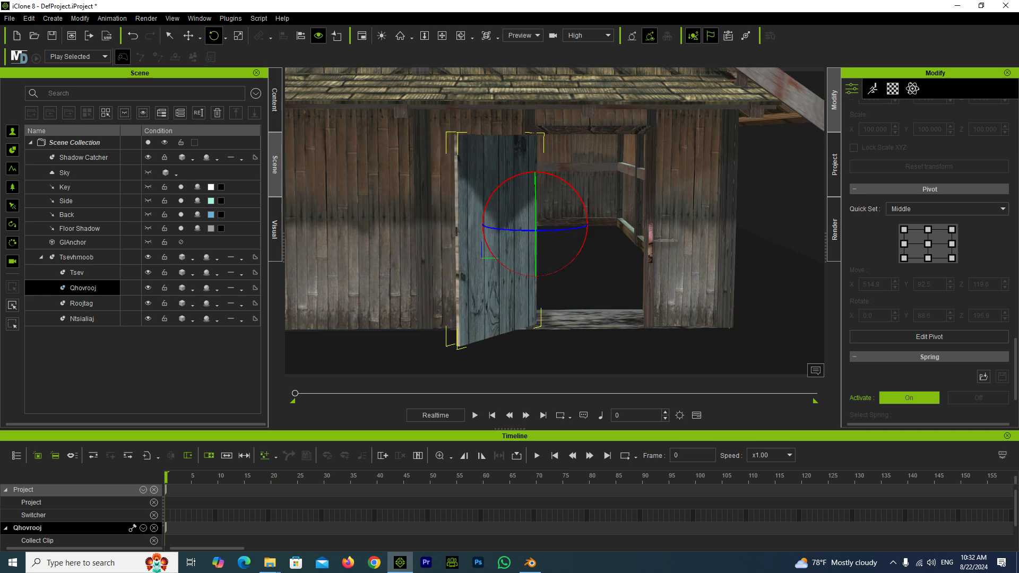
scroll(928, 238, "down", 3)
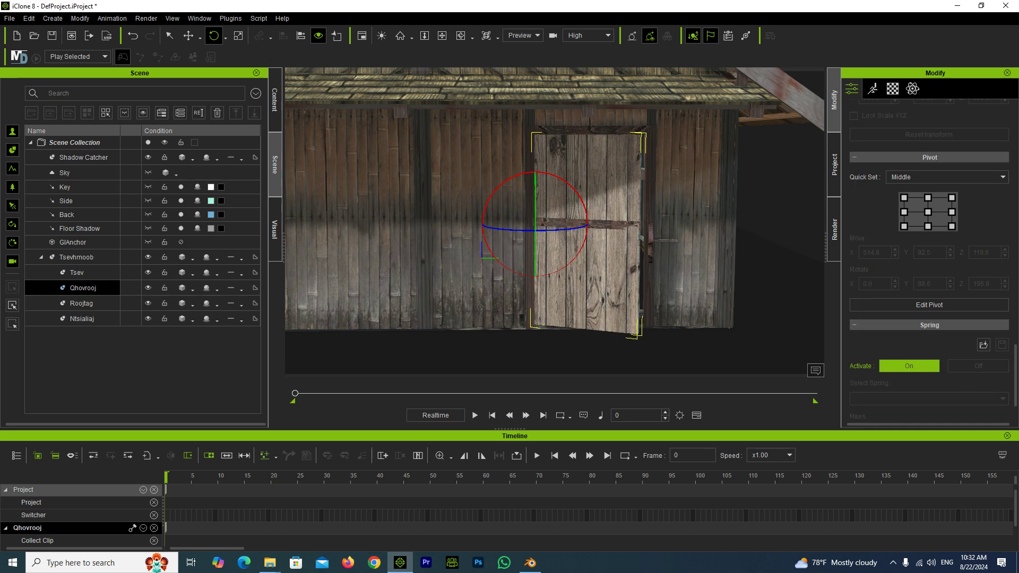
scroll(928, 239, "down", 2)
scroll(929, 238, "up", 5)
scroll(929, 239, "up", 2)
scroll(929, 239, "up", 2)
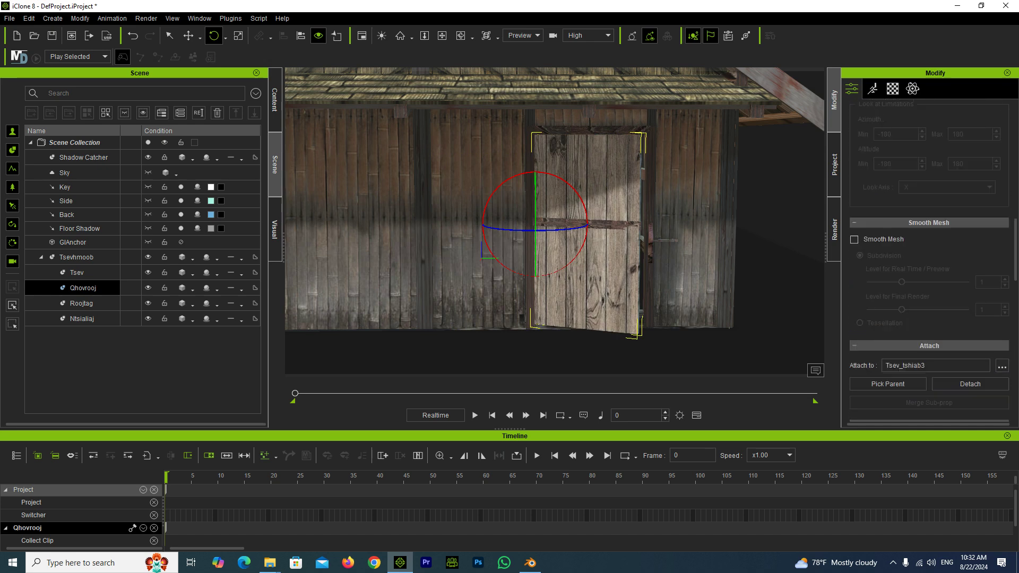
scroll(929, 239, "up", 2)
scroll(929, 239, "up", 2)
scroll(928, 239, "up", 2)
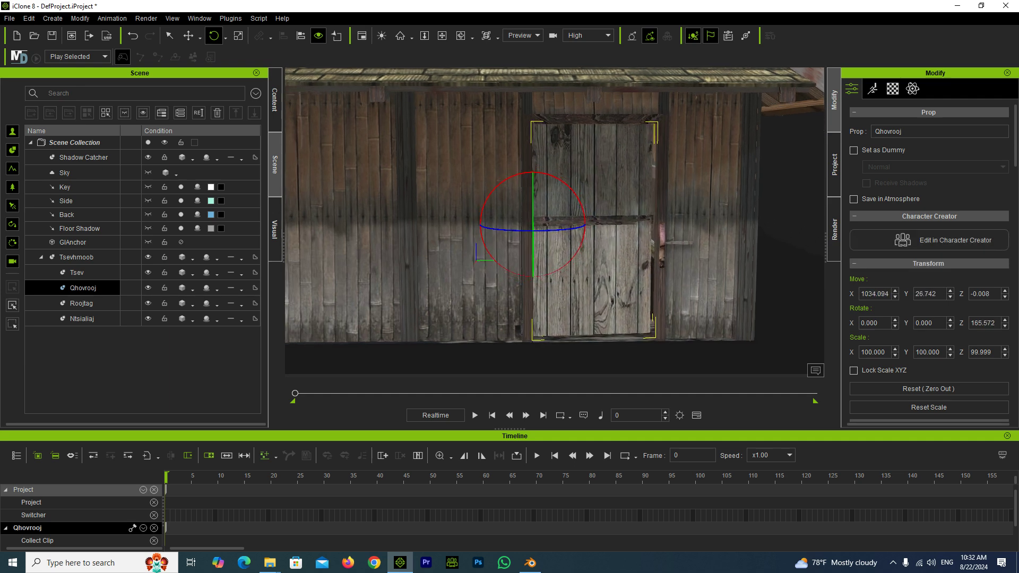
Step: Rotate the door on its hinge to Z 160.897 so it stands slightly ajar
mouse_move(554, 223)
right_mouse_down()
mouse_move(530, 229)
mouse_move(333, 72)
right_mouse_up()
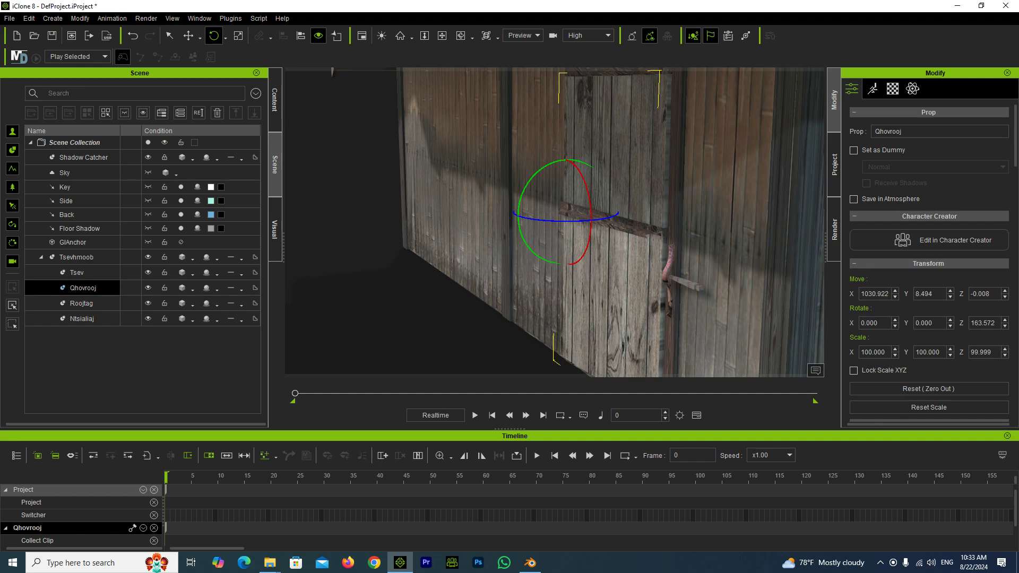
mouse_move(333, 70)
right_mouse_down()
mouse_move(782, 72)
mouse_move(721, 69)
mouse_move(751, 71)
right_mouse_up()
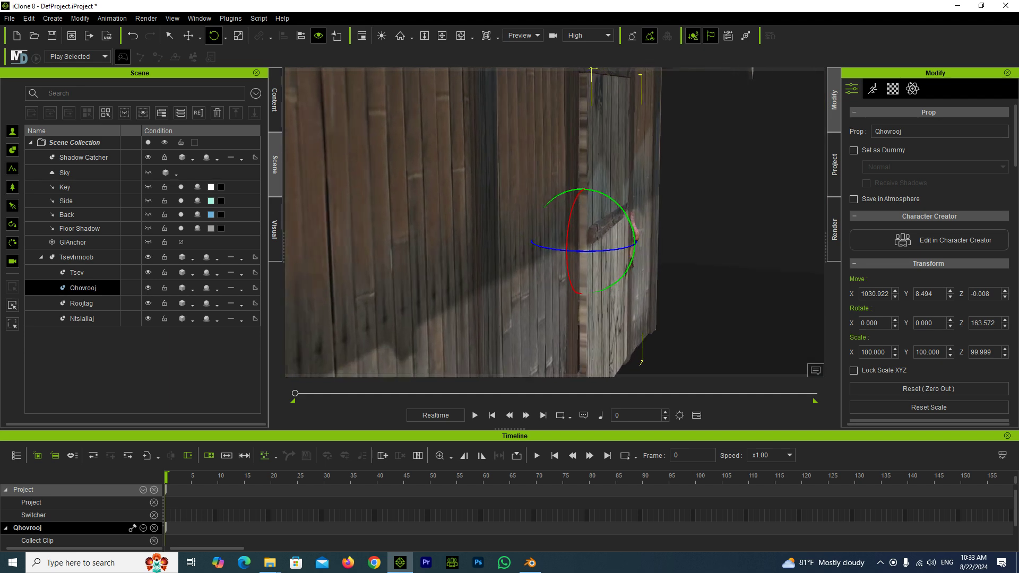
key("ctrl+z")
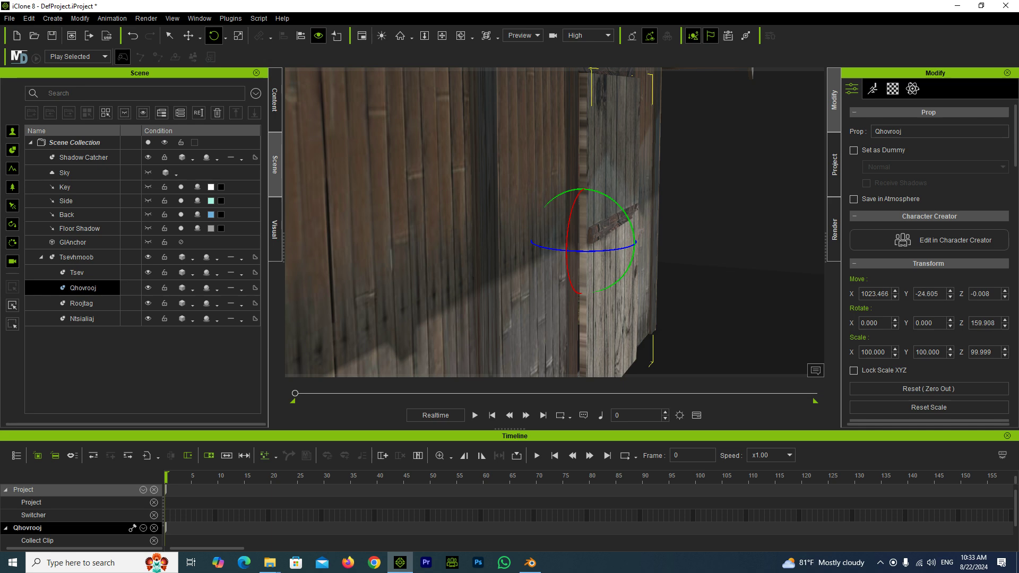
left_click_drag(635, 217, 637, 232)
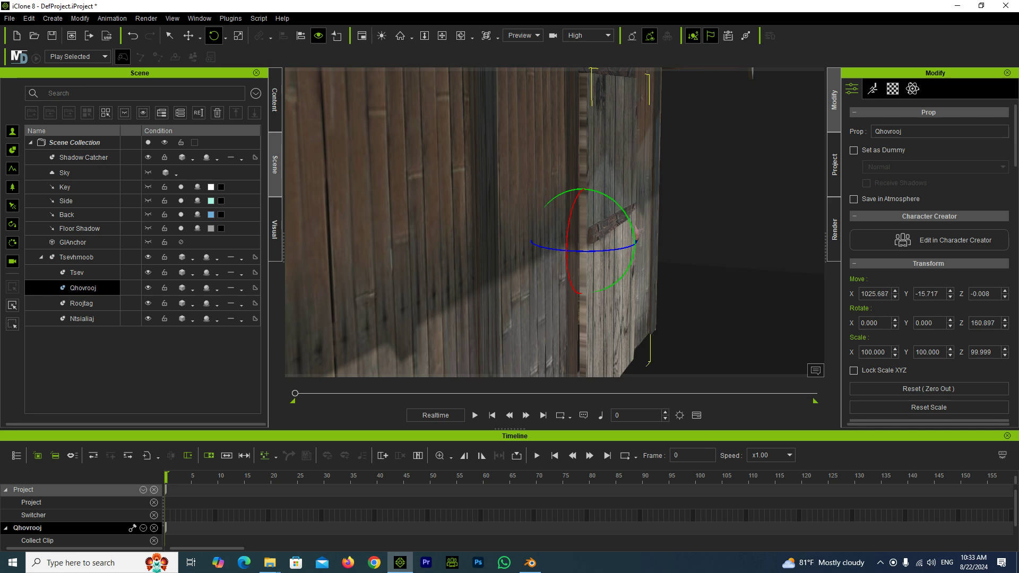
right_click_drag(752, 71, 817, 76)
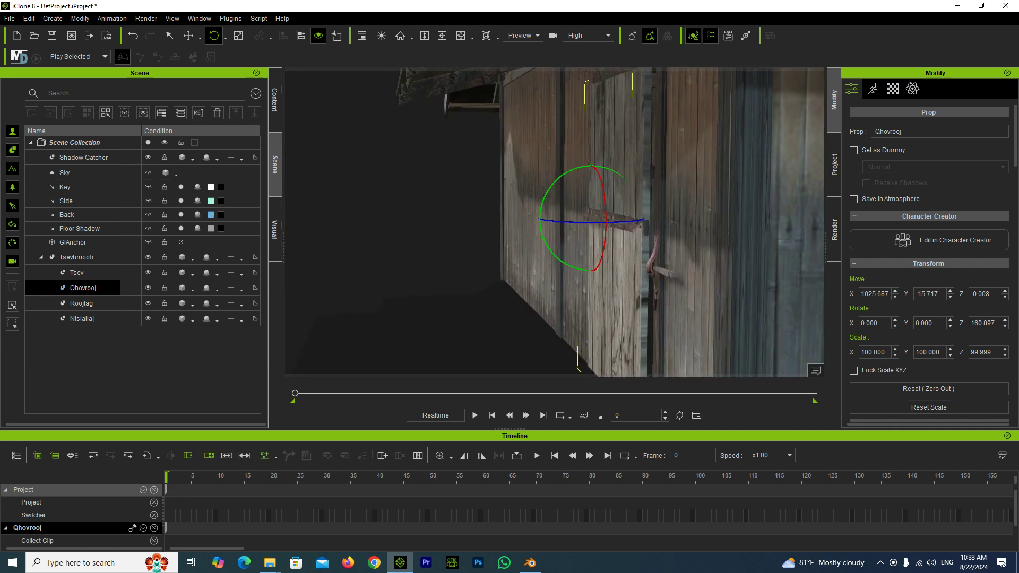
Step: Nudge the door to X 1020.137, Y -13.935 so it sits flush in its doorway
key("w")
left_click_drag(578, 219, 585, 219)
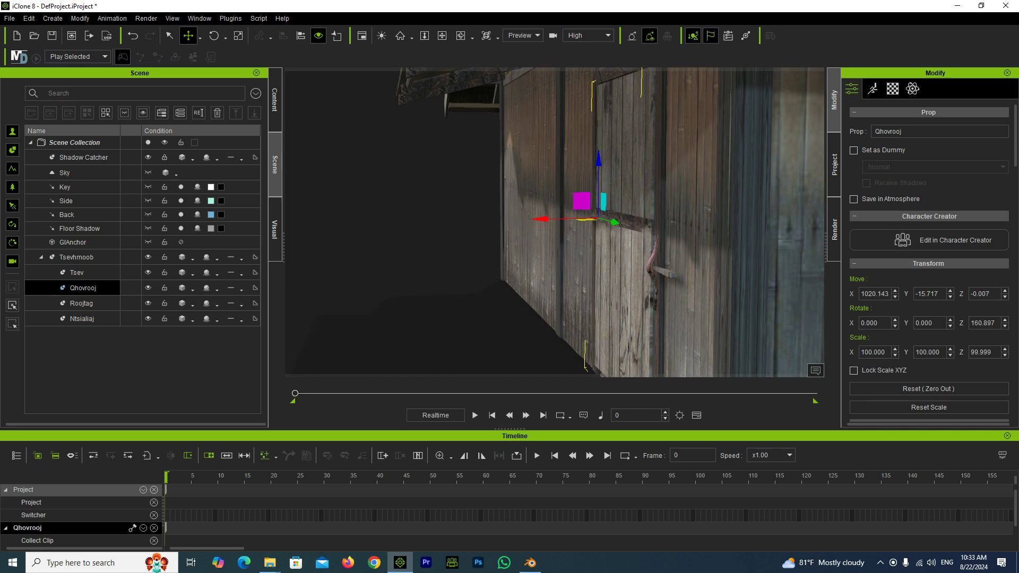
right_click_drag(586, 219, 467, 223)
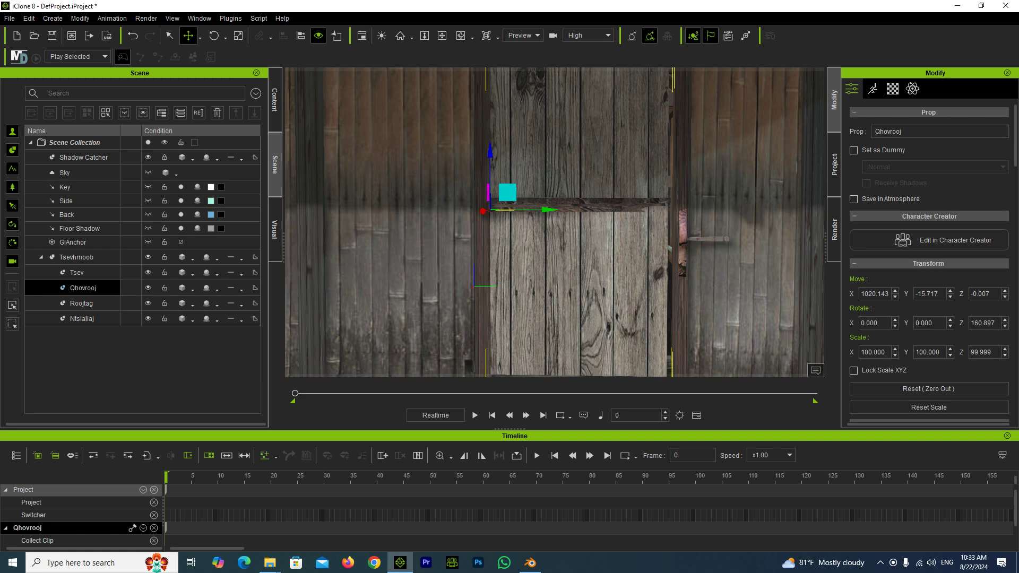
left_click_drag(546, 210, 550, 210)
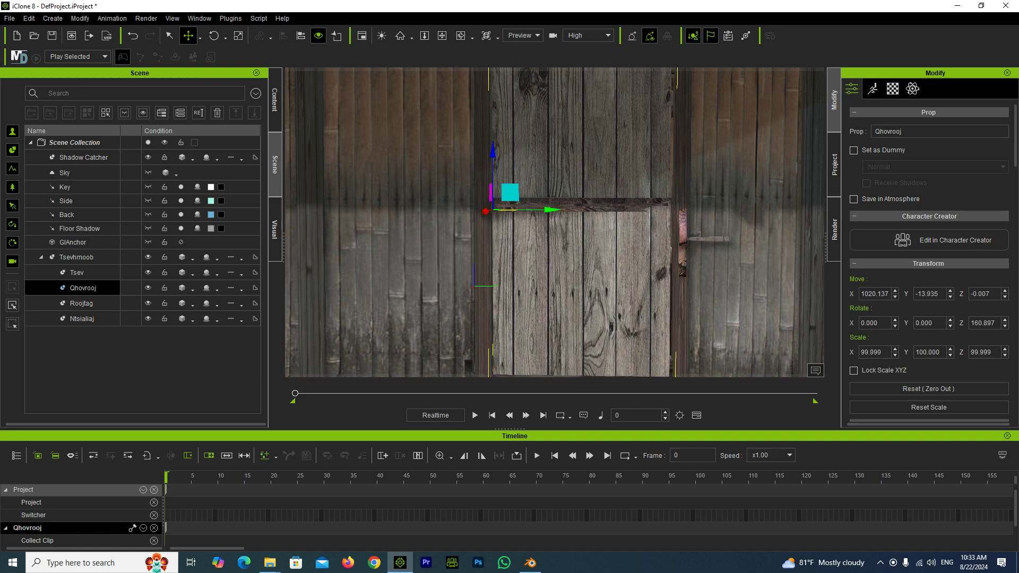
scroll(554, 220, "down", 3)
scroll(554, 221, "down", 1)
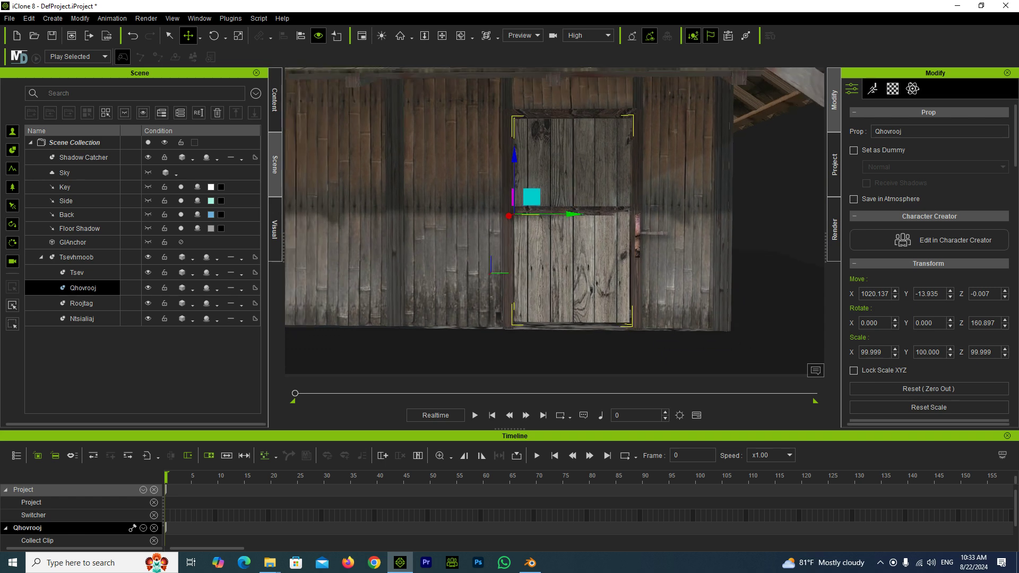
scroll(555, 220, "down", 2)
scroll(555, 220, "down", 1)
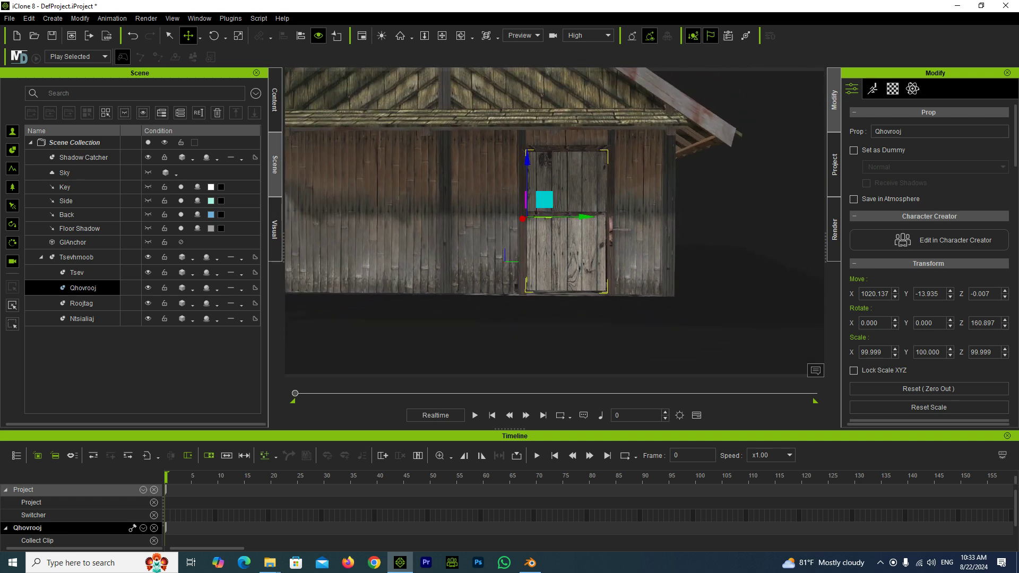
Step: Move the playhead near frame 74 and fit the 0–1800 timeline range to the window
left_click_drag(440, 478, 557, 478)
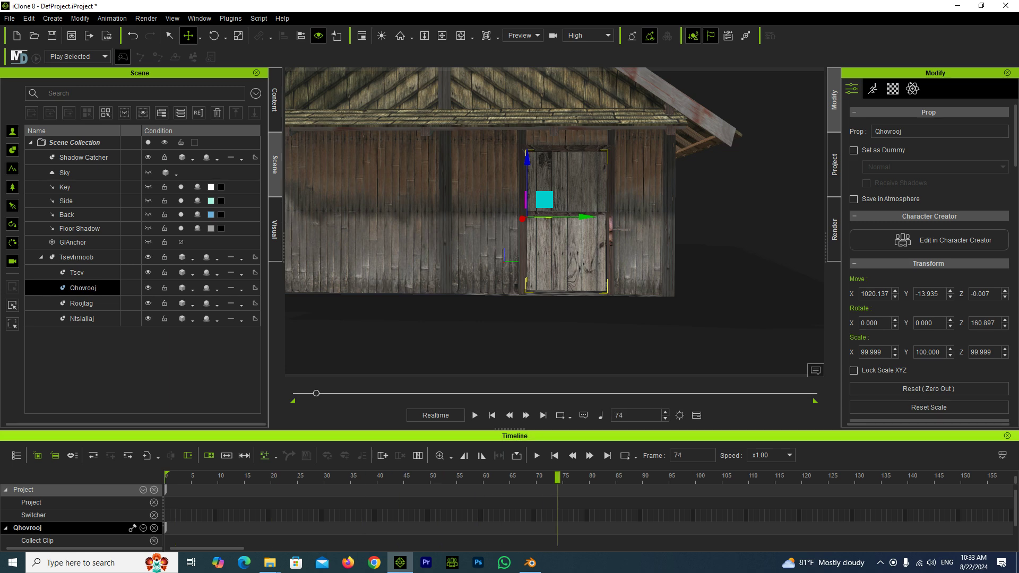
left_click(451, 457)
left_click(477, 502)
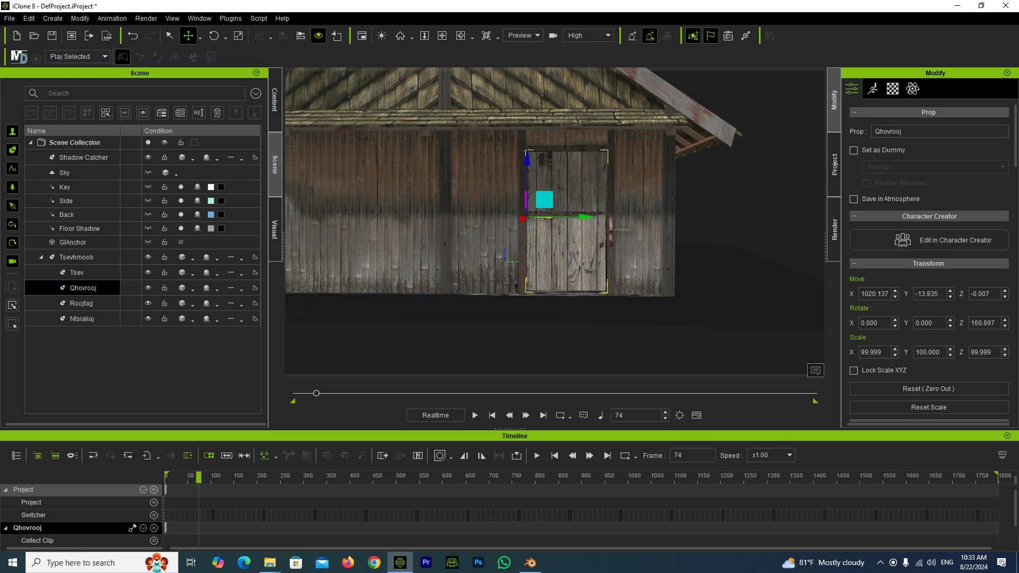
Step: Key the Qhovrooj Transform track in its closed pose, then advance to frame 164
left_click(34, 515)
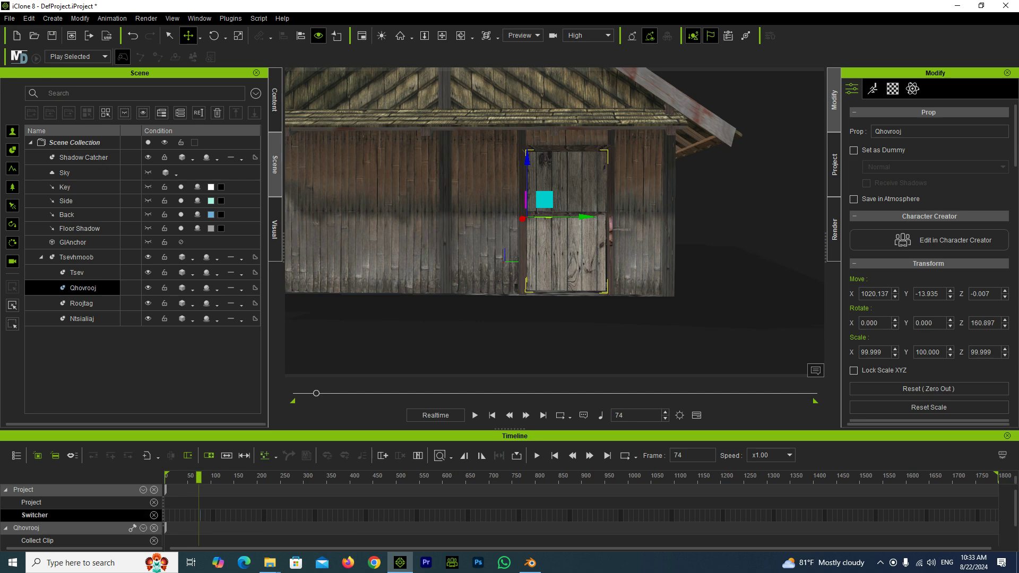
left_click(200, 475)
left_click(37, 540)
scroll(79, 515, "down", 1)
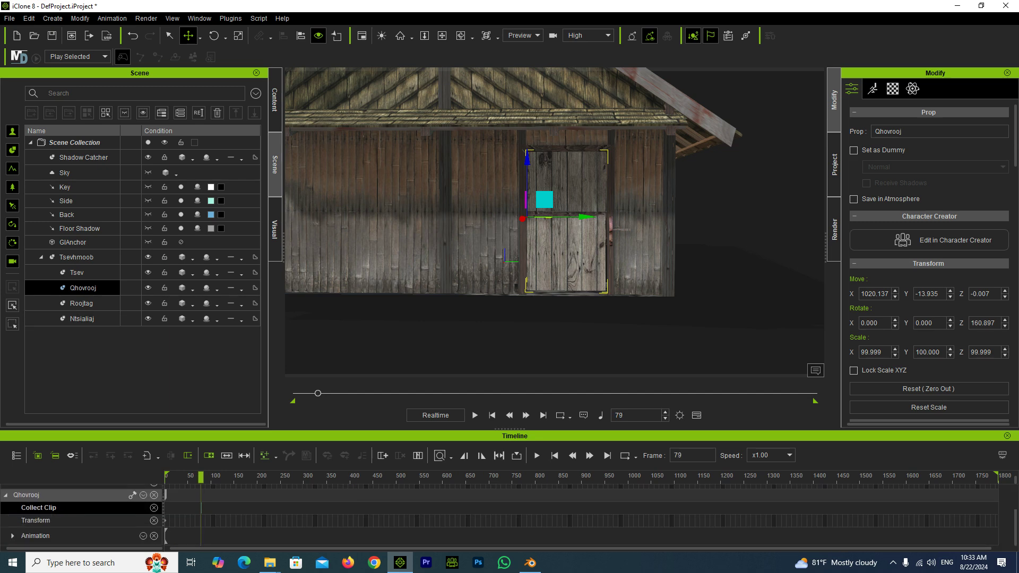
key("Down")
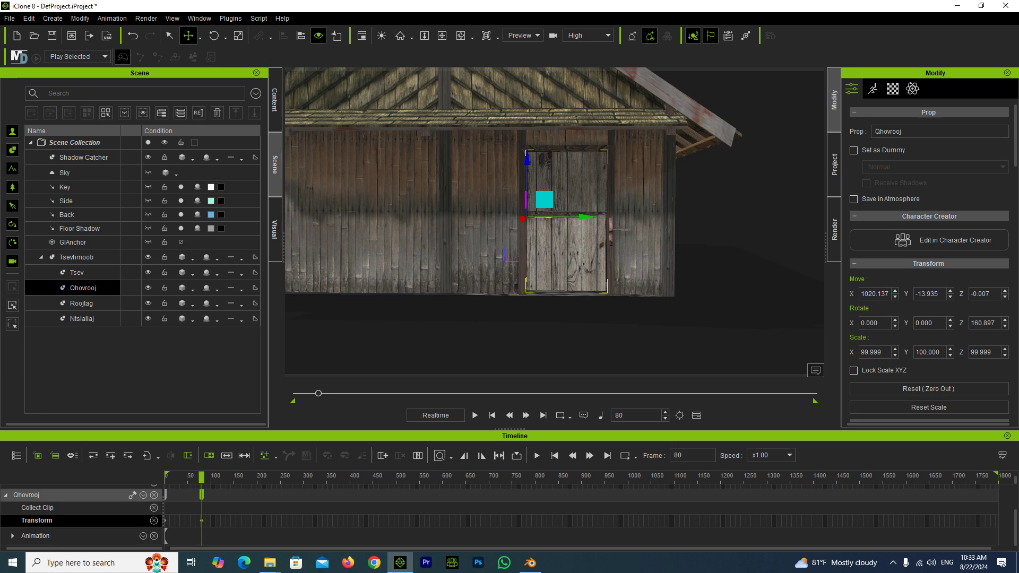
key("space")
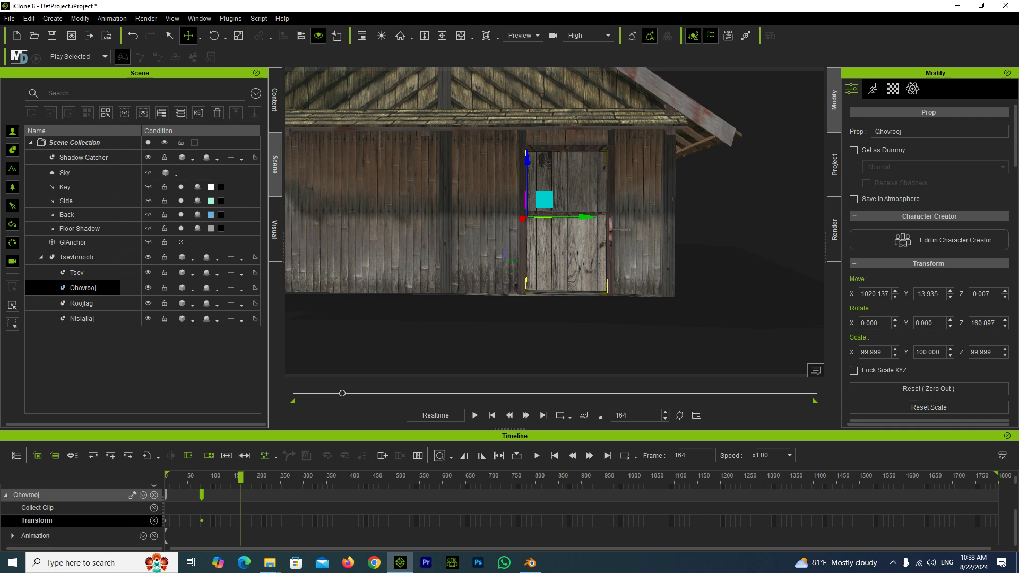
Step: Select the Qhovrooj door with the Rotate tool and swing it open at frame 164
left_click(76, 257)
key("e")
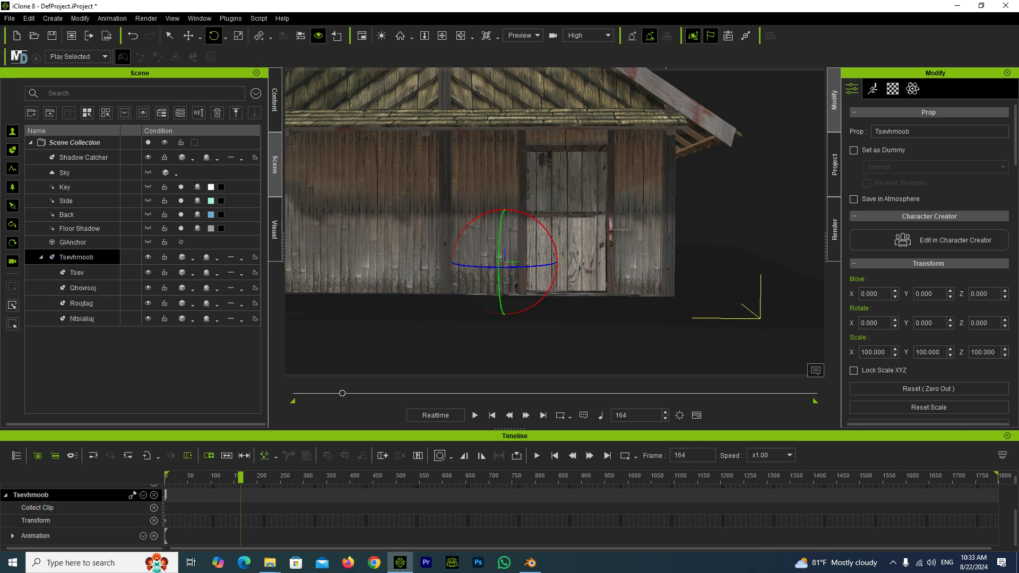
key("ctrl+z")
key("ctrl+y")
key("ctrl+z")
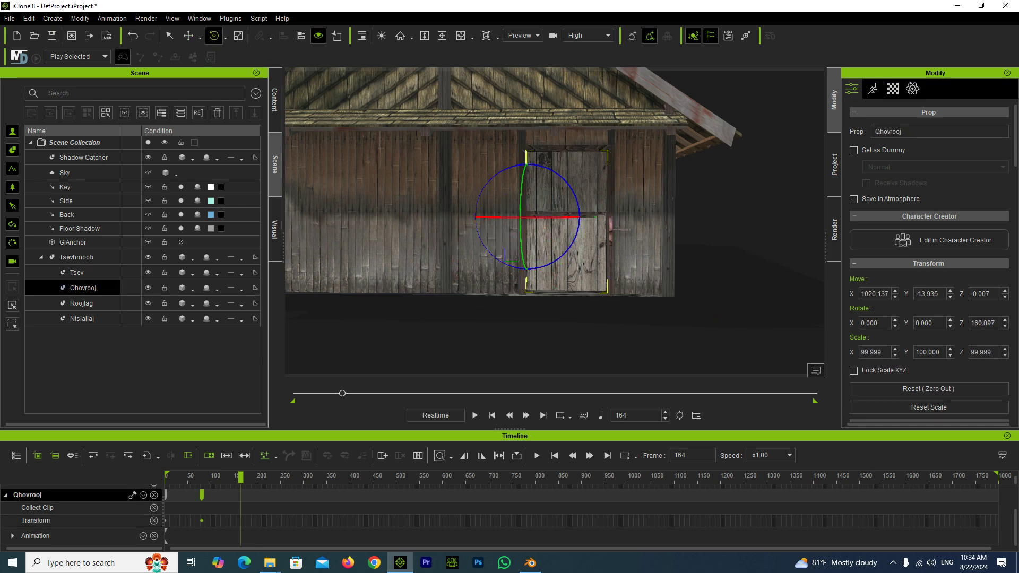
left_click_drag(562, 217, 481, 217)
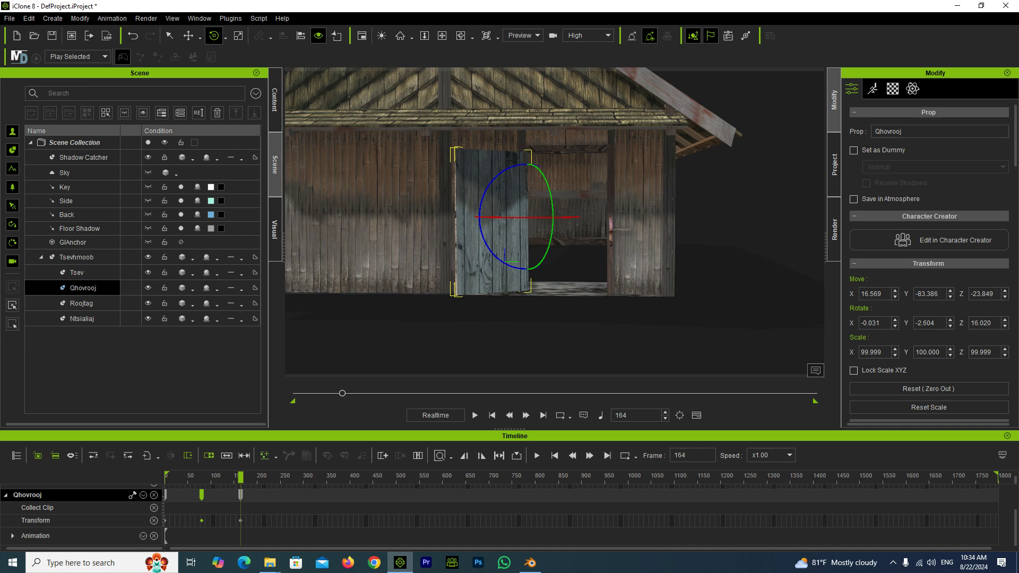
Step: Preview the door opening, step around frame 164, and delete the open-door key
left_click(475, 414)
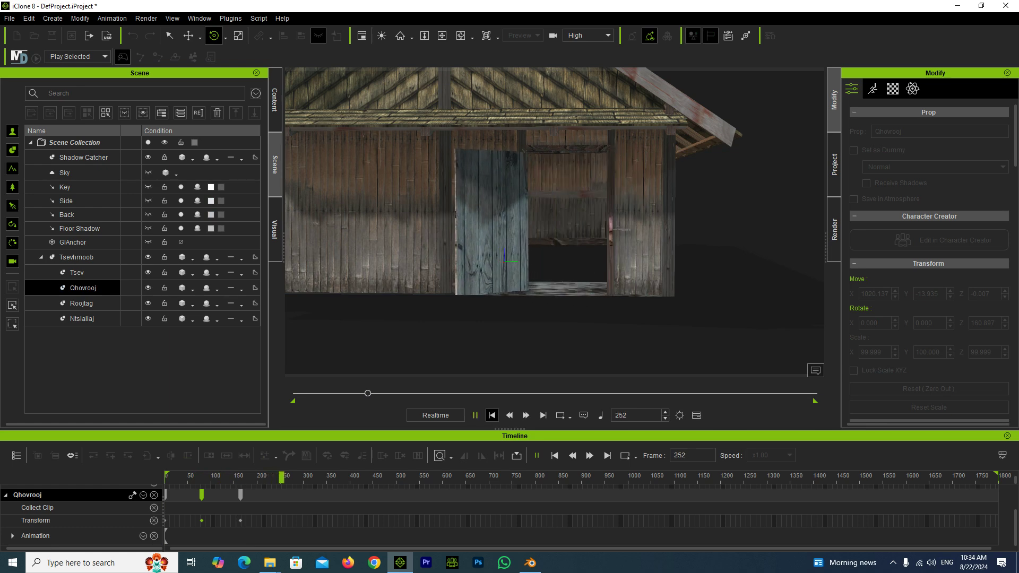
left_click(492, 415)
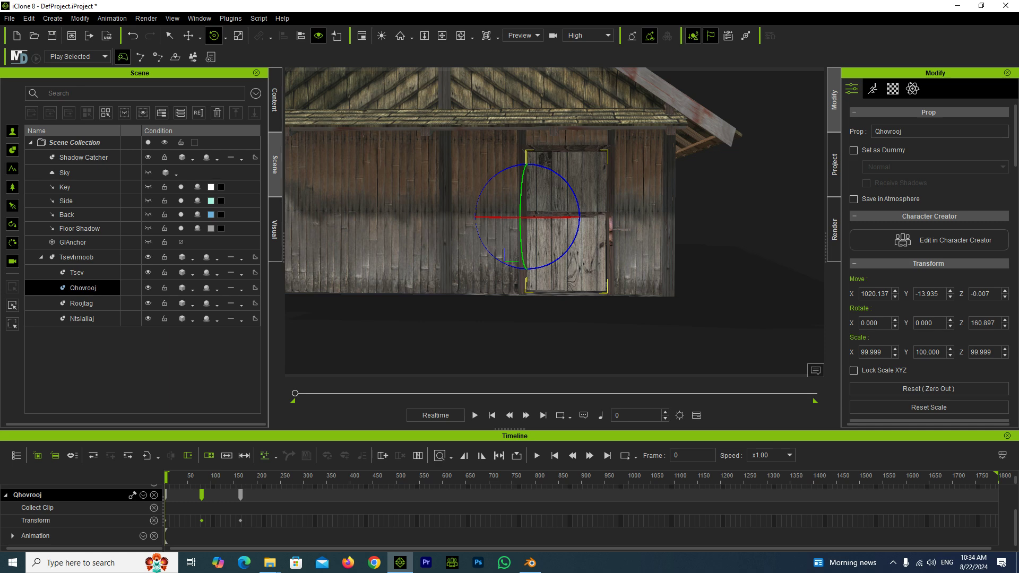
type("164")
key("Return")
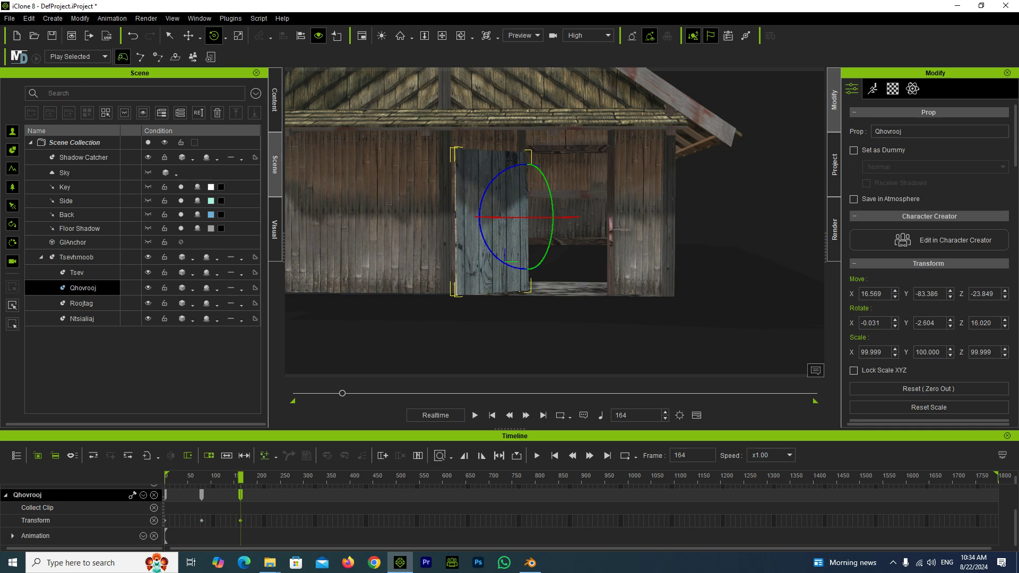
key("Left")
key("Left")
key("Left")
key("Left")
key("Left")
key("Left")
key("Left")
key("Left")
key("Left")
key("Left")
key("Left")
key("Left")
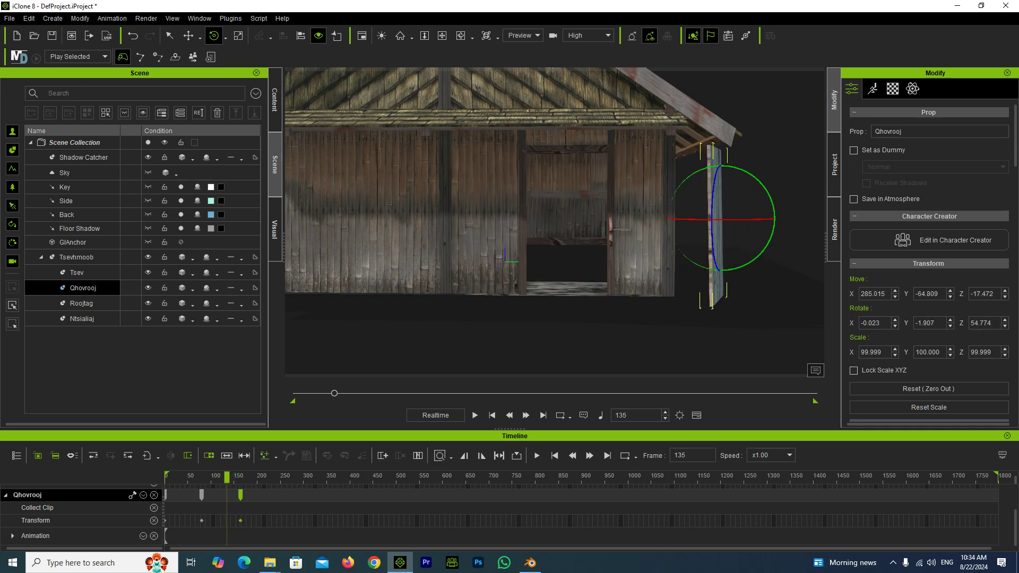
key("Left")
key("Left")
key("Left")
key("Left")
key("Left")
key("Left")
key("Left")
key("Left")
key("Left")
key("Left")
key("Left")
key("Left")
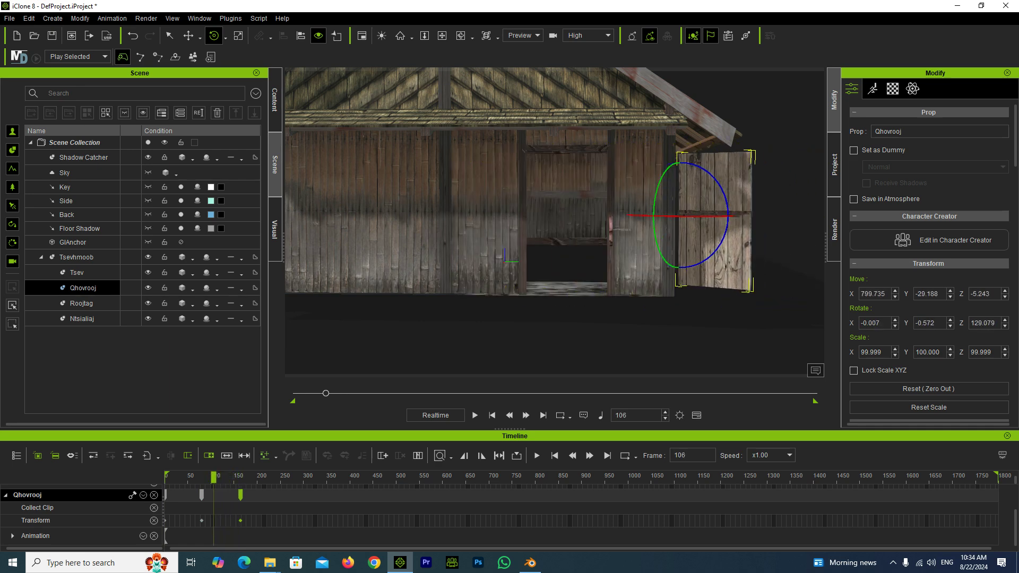
key("Left")
key("Left")
key("Left")
key("Left")
key("Left")
key("Left")
key("Left")
key("Left")
key("Left")
key("Left")
key("Left")
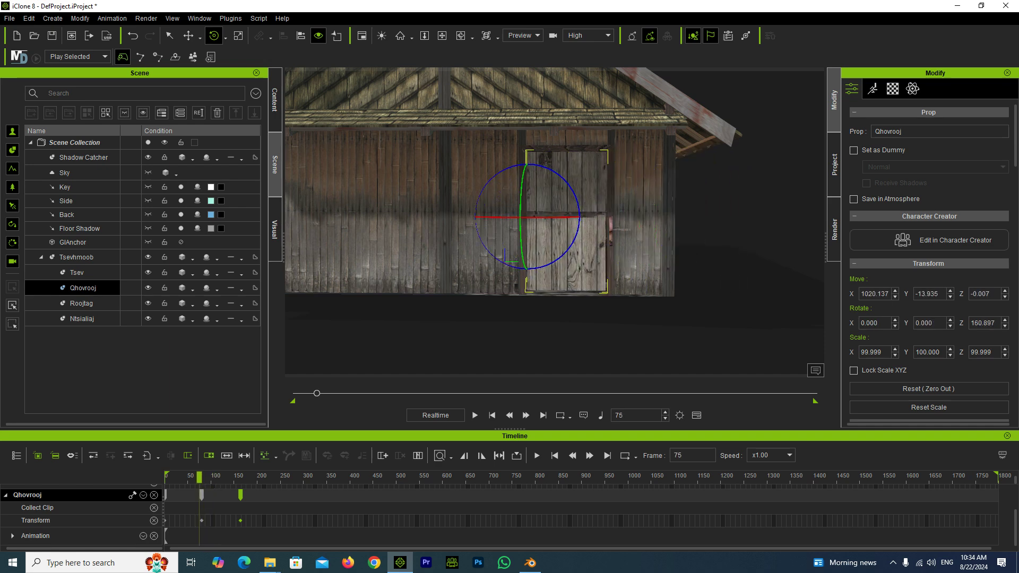
key("Right")
key("Right")
key("Right")
key("Right")
key("Right")
key("Right")
key("Delete")
Step: Remove all of Qhovrooj's object animation, return to frame 0, and advance through frames 35 and 87
right_click(578, 190)
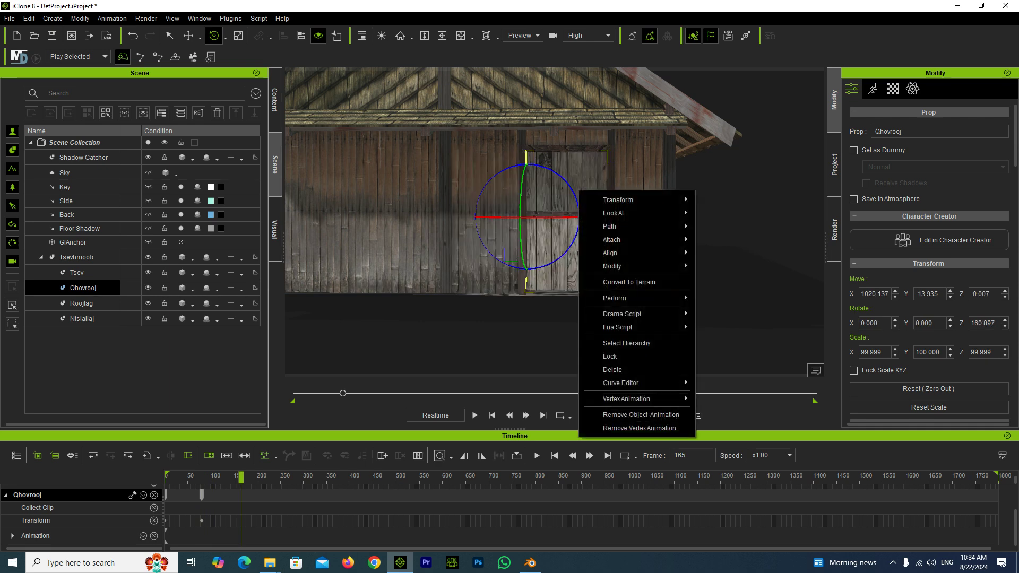
left_click(626, 414)
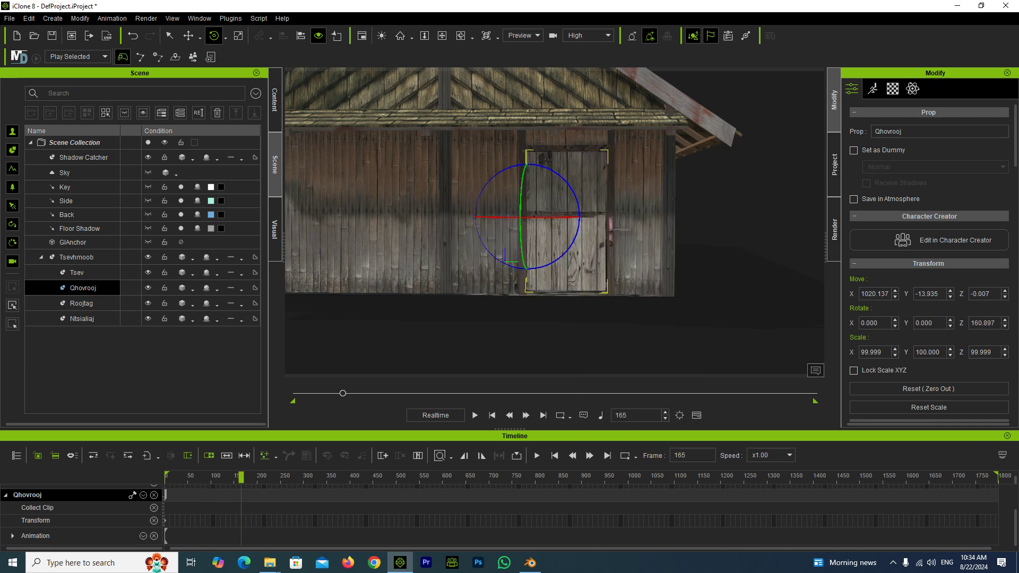
left_click(492, 414)
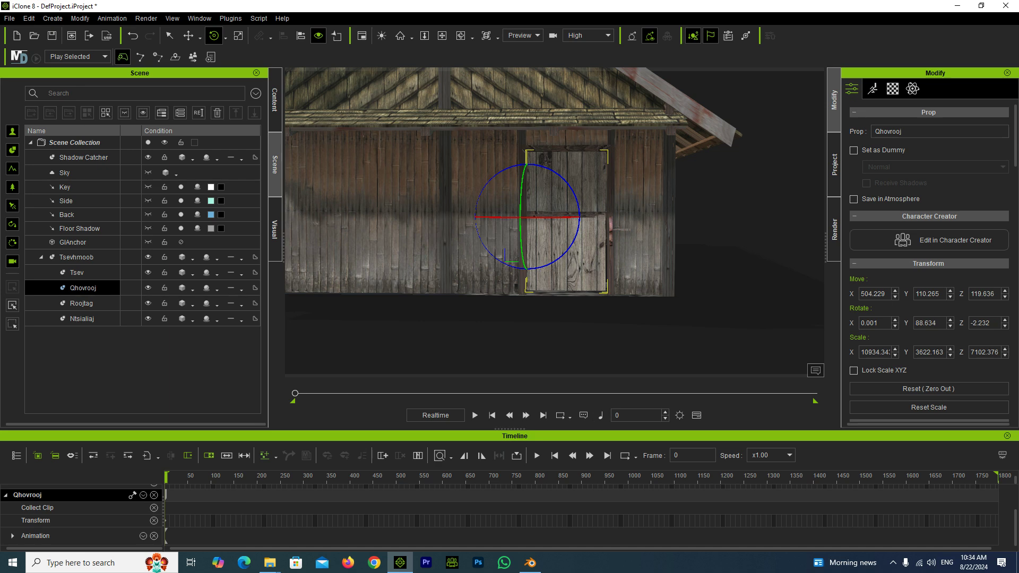
key("space")
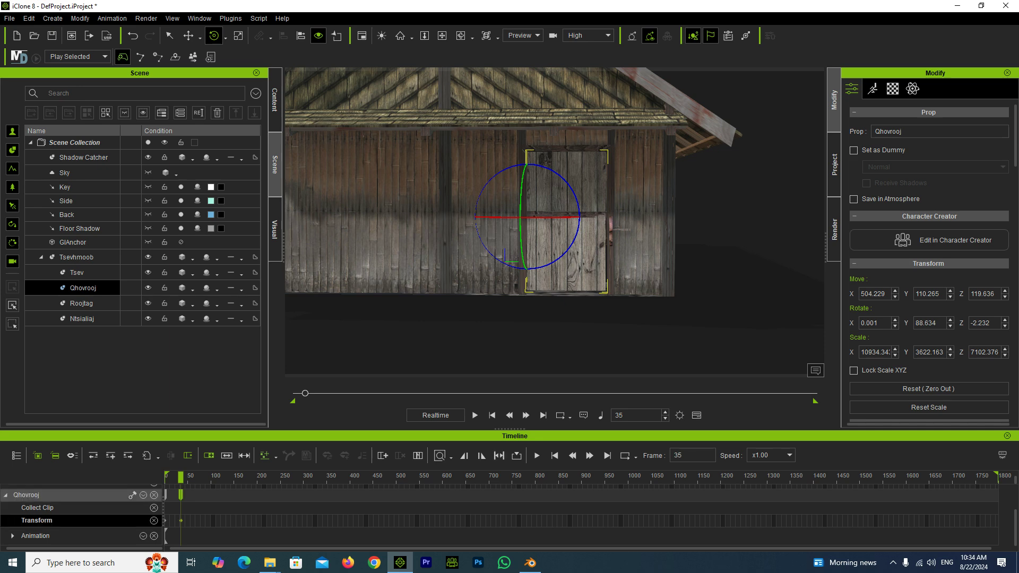
key("space")
Step: Rotate the door open at frame 87, then widen that key to Rotate X 149.911
left_click_drag(563, 217, 509, 217)
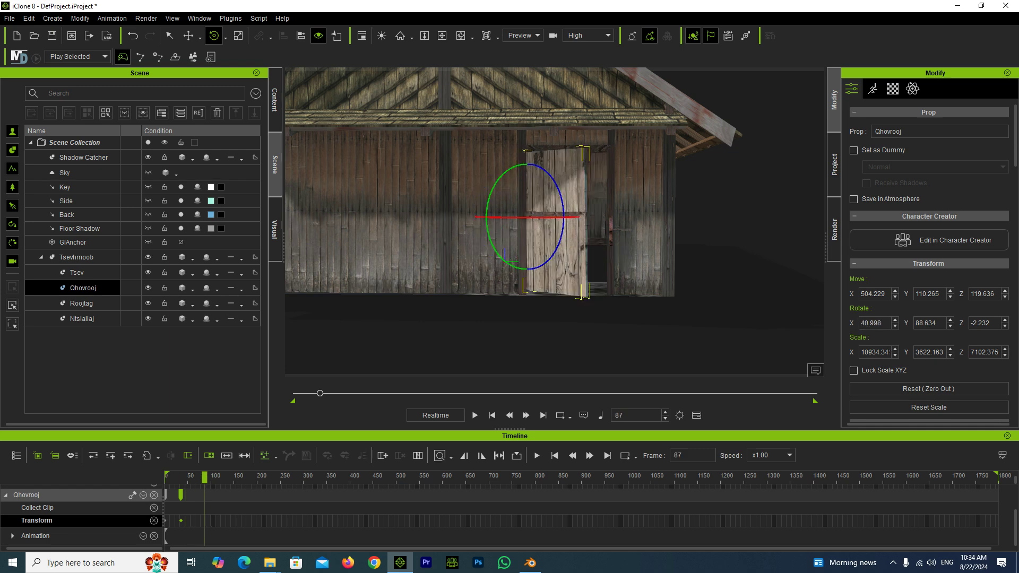
mouse_move(204, 476)
left_mouse_down()
mouse_move(174, 476)
mouse_move(212, 476)
left_mouse_up()
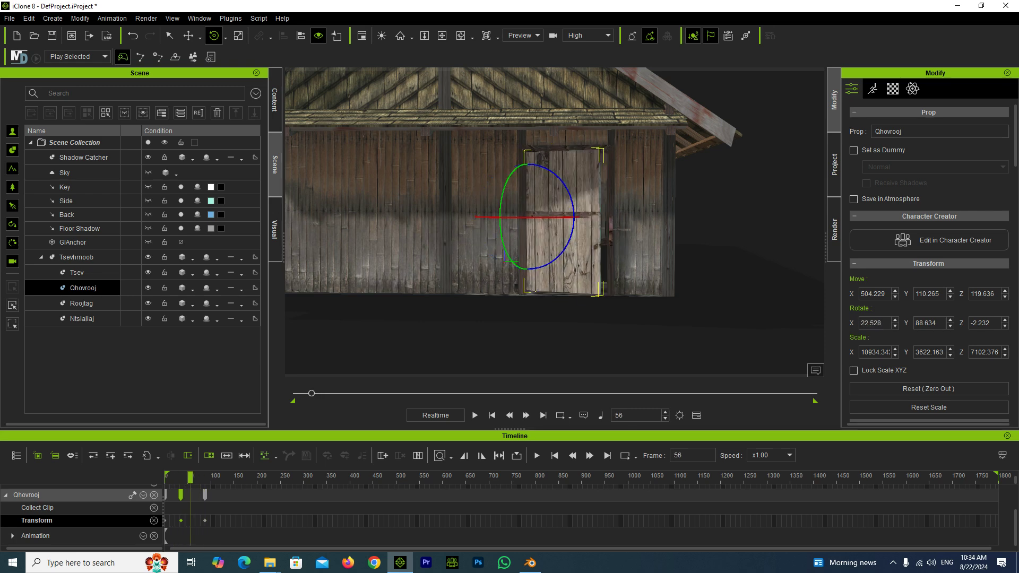
left_click(204, 494)
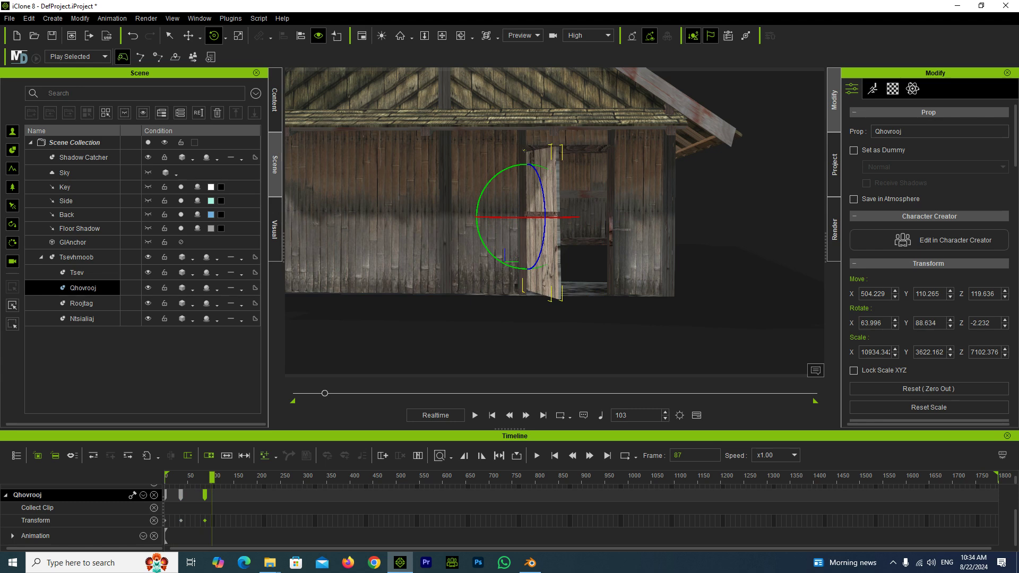
left_click_drag(543, 212, 478, 223)
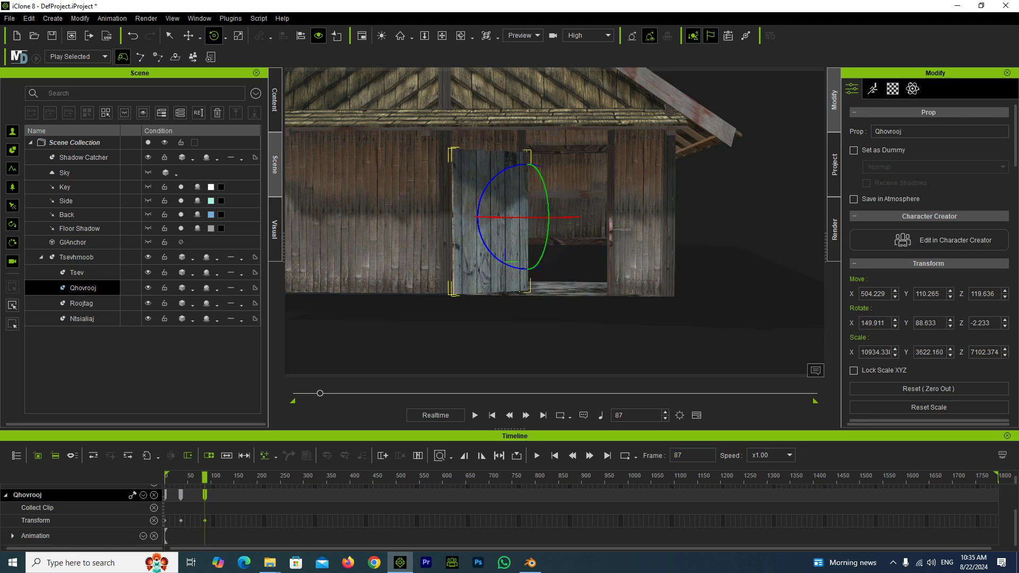
Step: Play the opening from frame 35 and check the open door at frame 100
type("35")
key("Return")
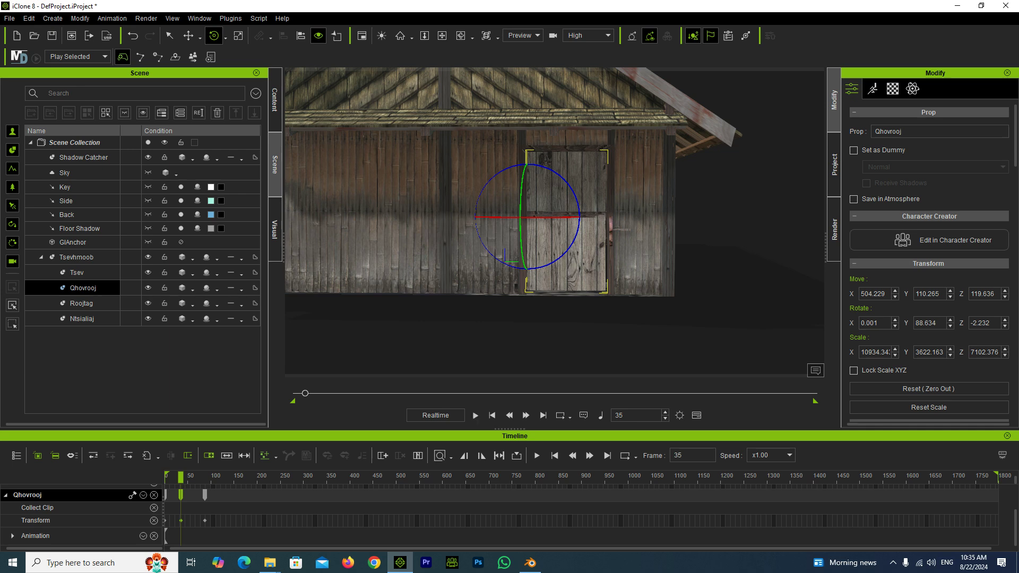
key("space")
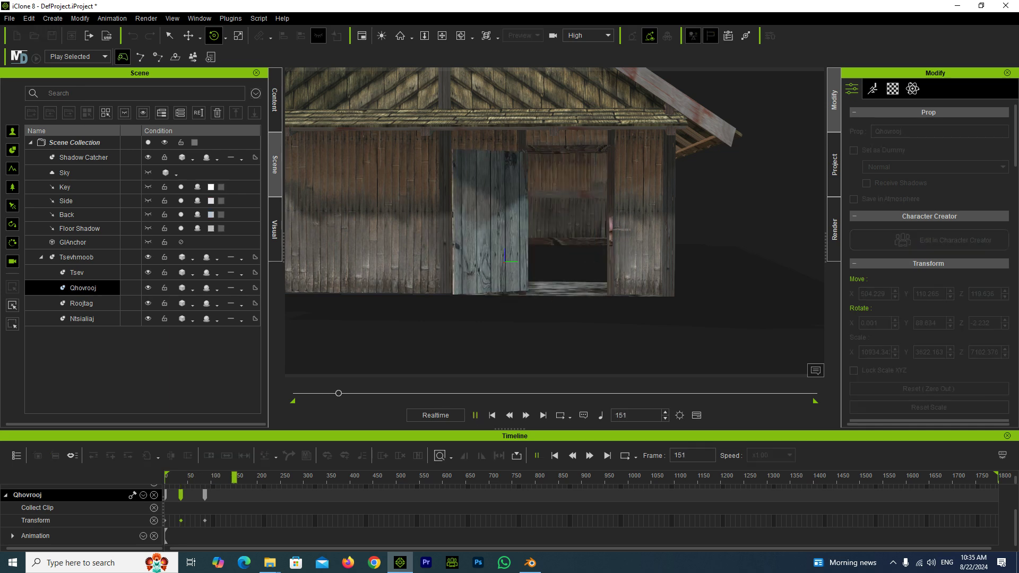
left_click(492, 415)
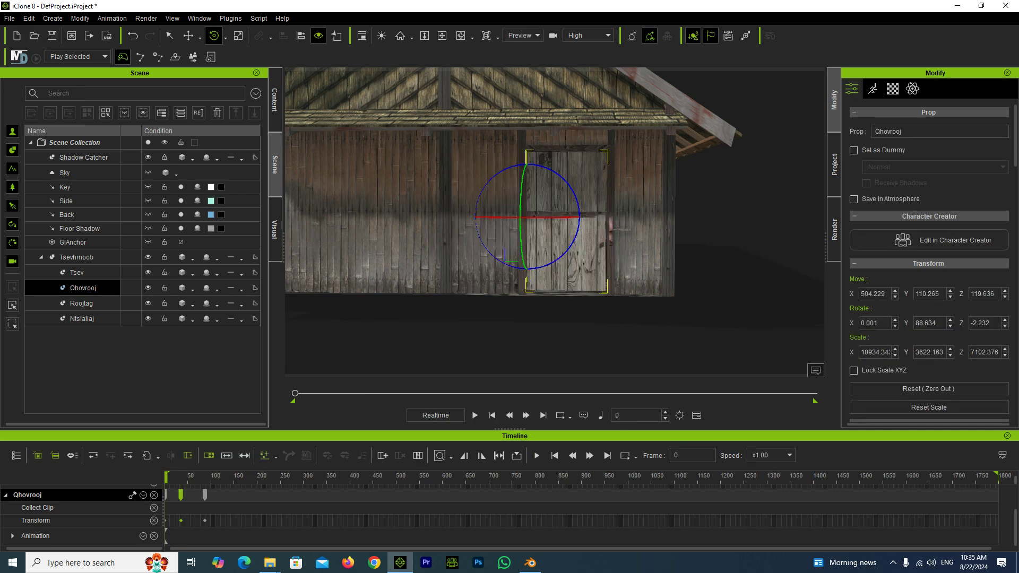
type("100")
key("Return")
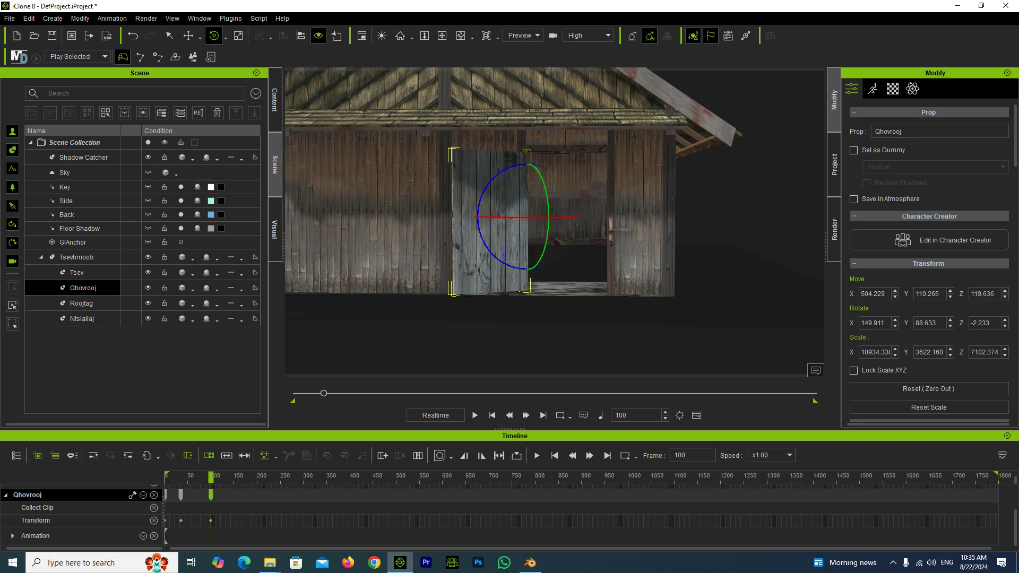
right_click_drag(552, 223, 530, 223)
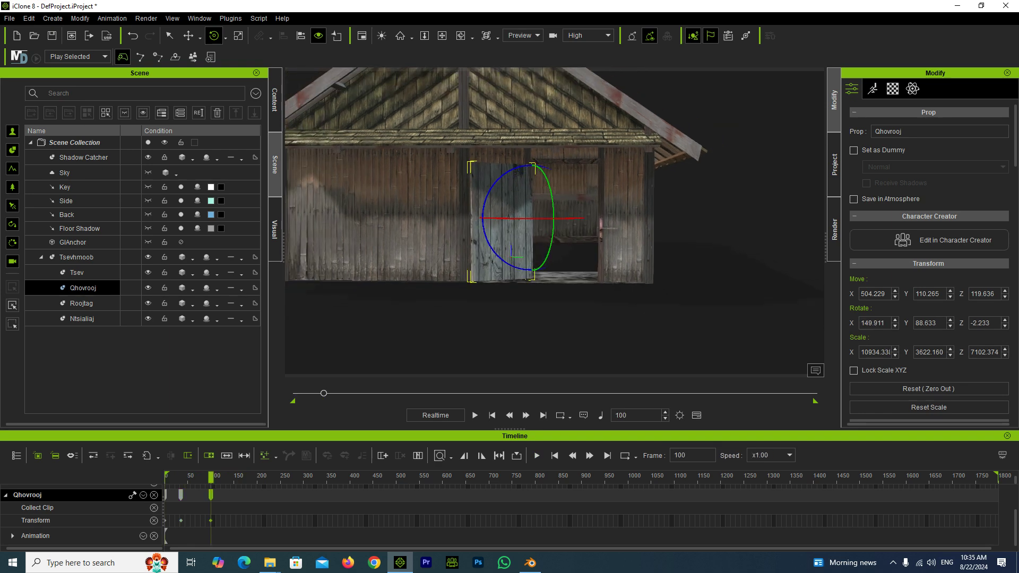
Step: Return to frame 0 and remove the door's keys at frames 35 and 100
right_click_drag(554, 223, 528, 223)
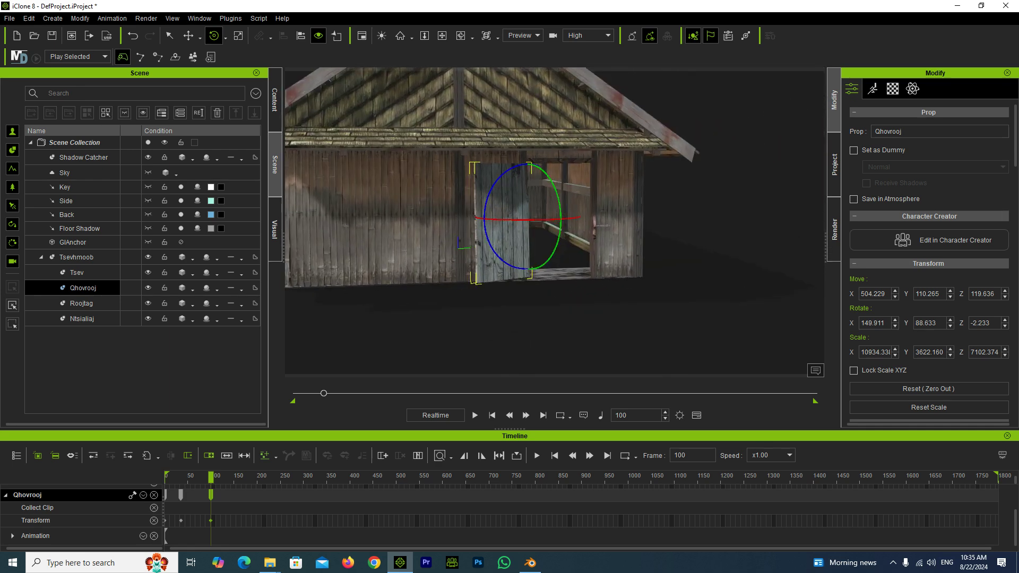
left_click(492, 415)
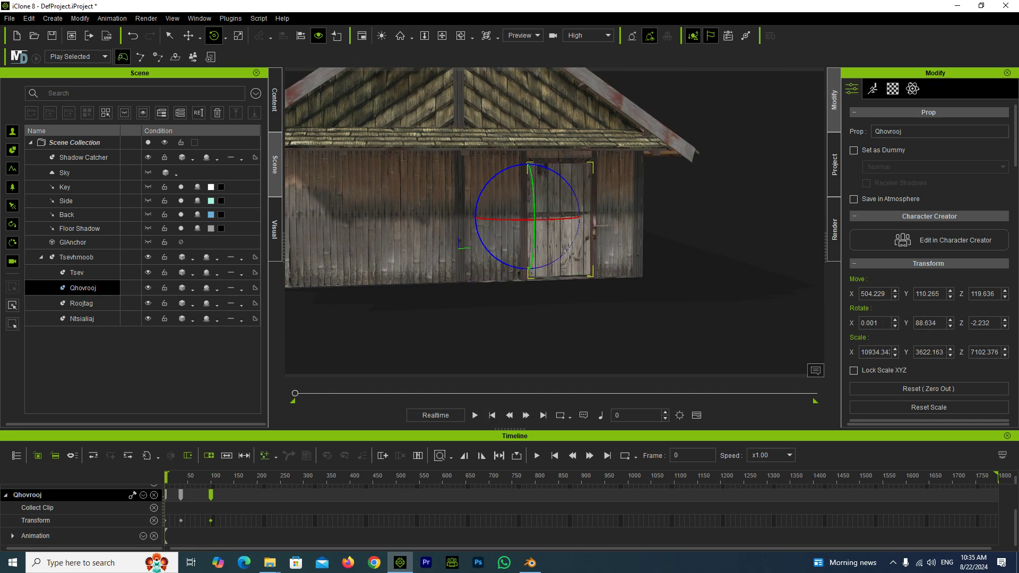
right_click(566, 497)
left_click(605, 473)
scroll(555, 220, "down", 3)
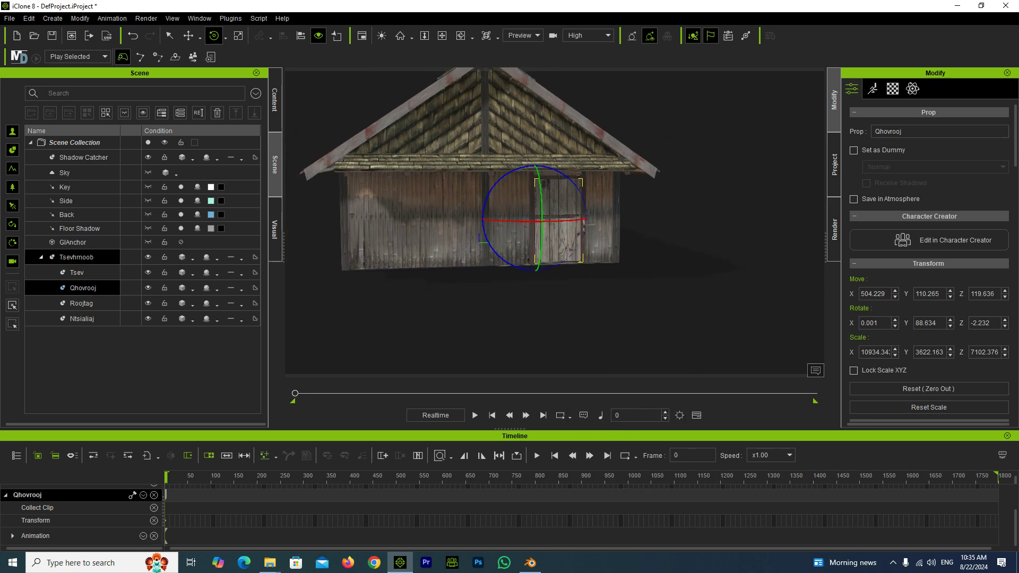
Step: Select the Tsevhmoob house group and orbit to view its side, roof and gable end
left_click(76, 257)
scroll(555, 220, "down", 2)
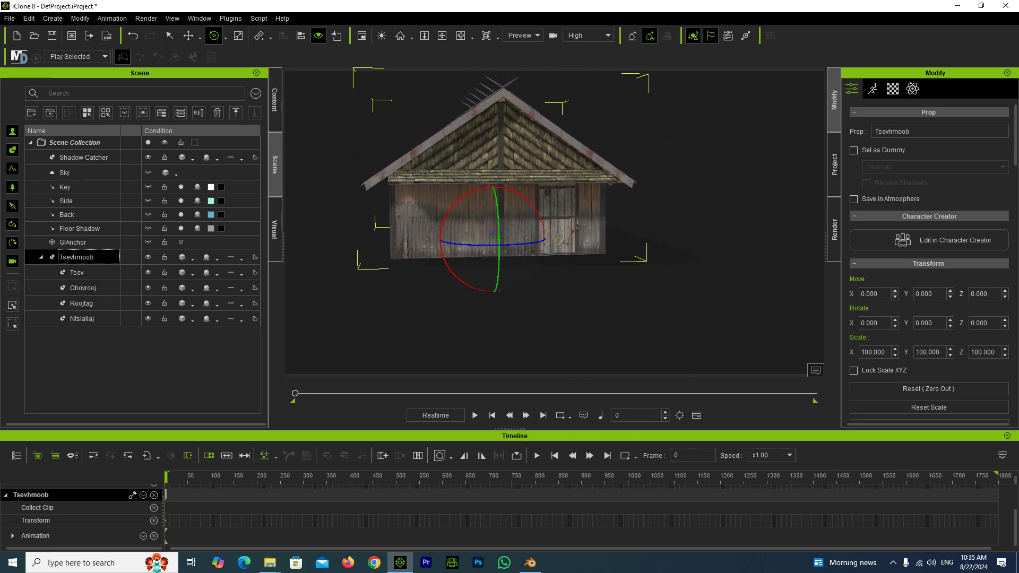
key("x")
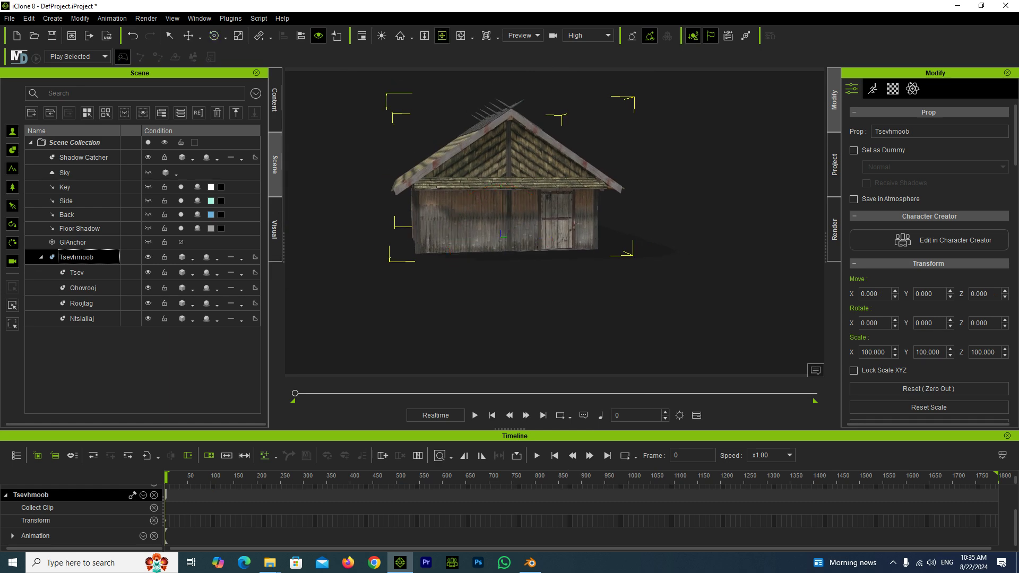
mouse_move(555, 220)
left_mouse_down()
mouse_move(523, 202)
mouse_move(478, 212)
left_mouse_up()
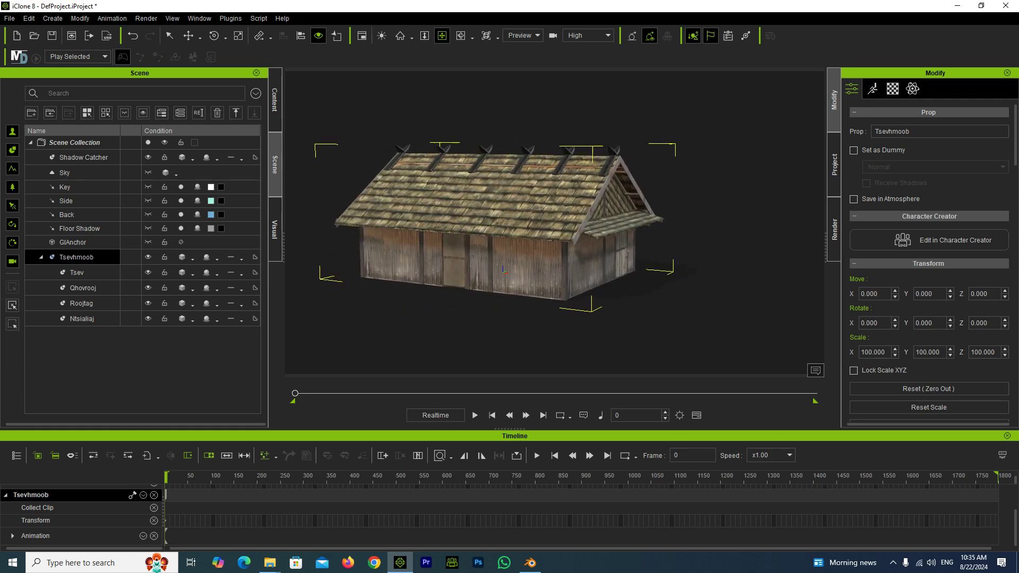
left_click_drag(477, 212, 419, 223)
Step: Show the Props category on the Custom tab and open the Props folder
left_click(274, 100)
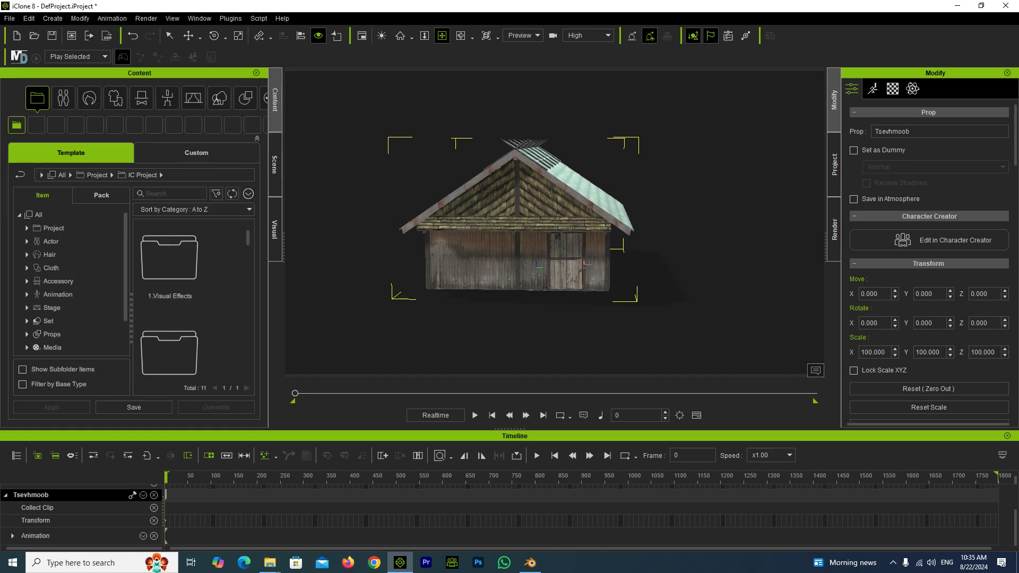
left_click(245, 98)
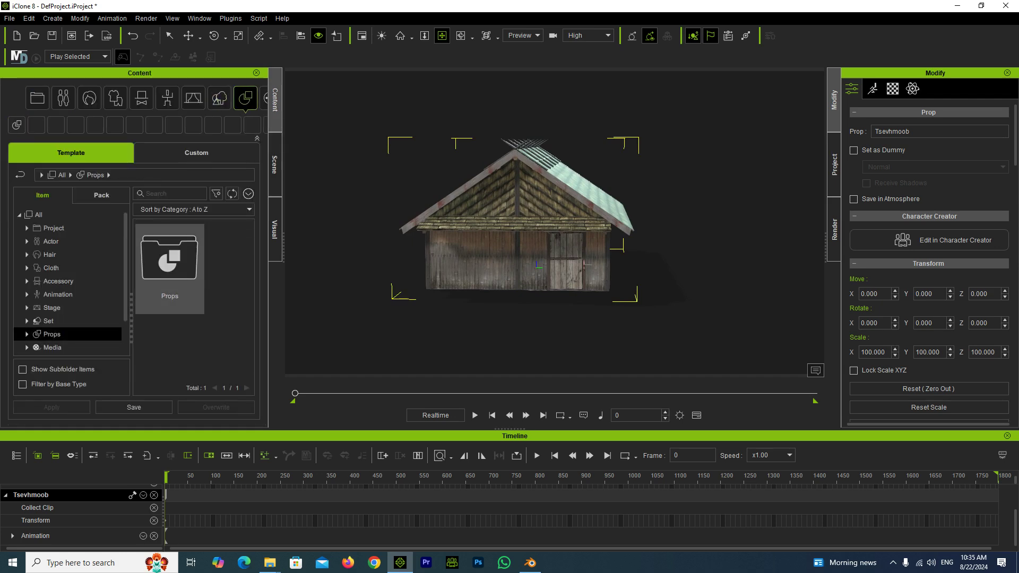
left_click(197, 152)
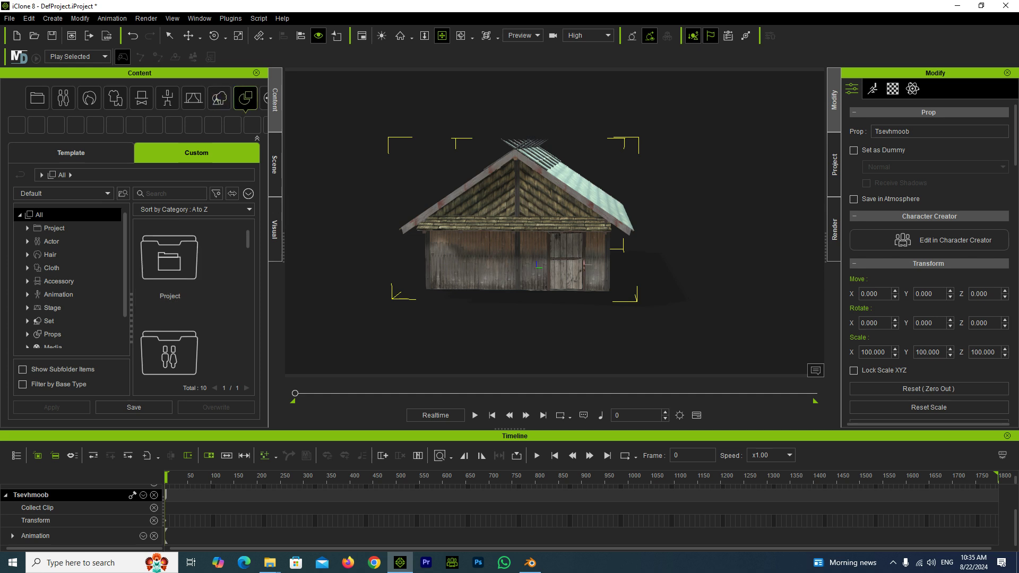
left_click(53, 333)
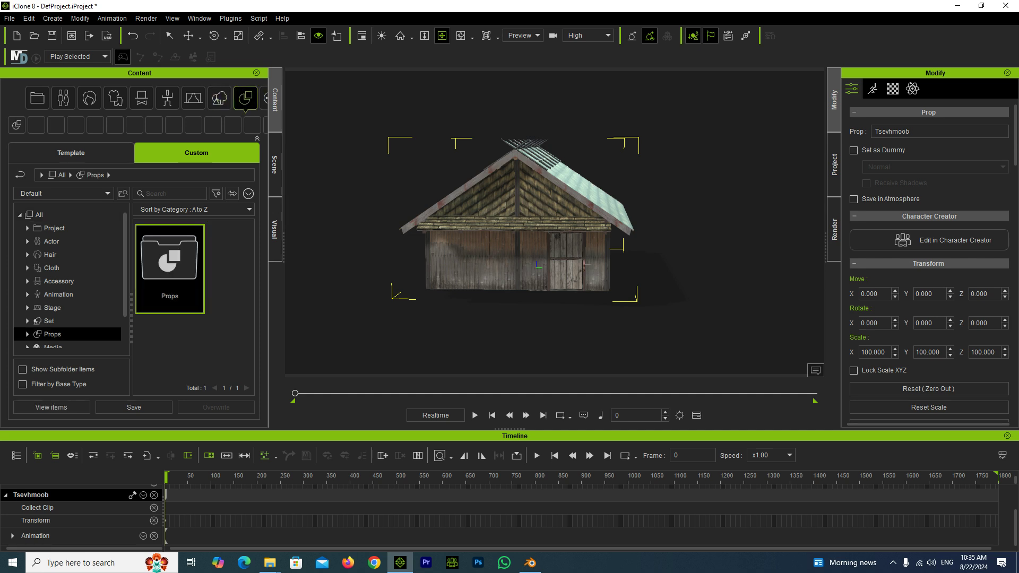
double_click(169, 260)
Step: Open the Wooden house folder and select the Freehouse prop among its 42 items
scroll(170, 303, "down", 2)
scroll(170, 303, "down", 2)
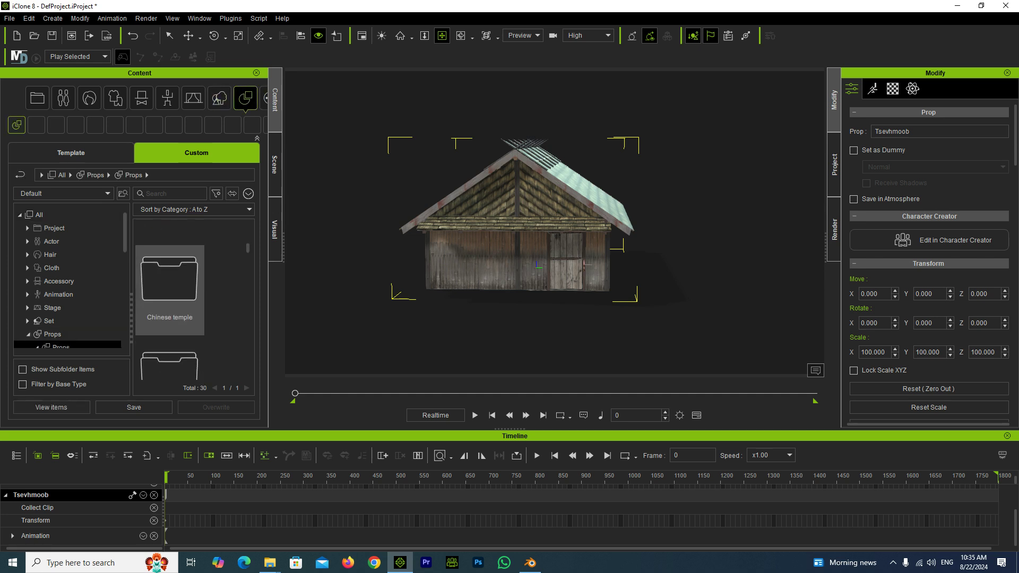
scroll(170, 303, "down", 2)
scroll(170, 303, "down", 2)
scroll(170, 319, "down", 2)
scroll(170, 319, "down", 2)
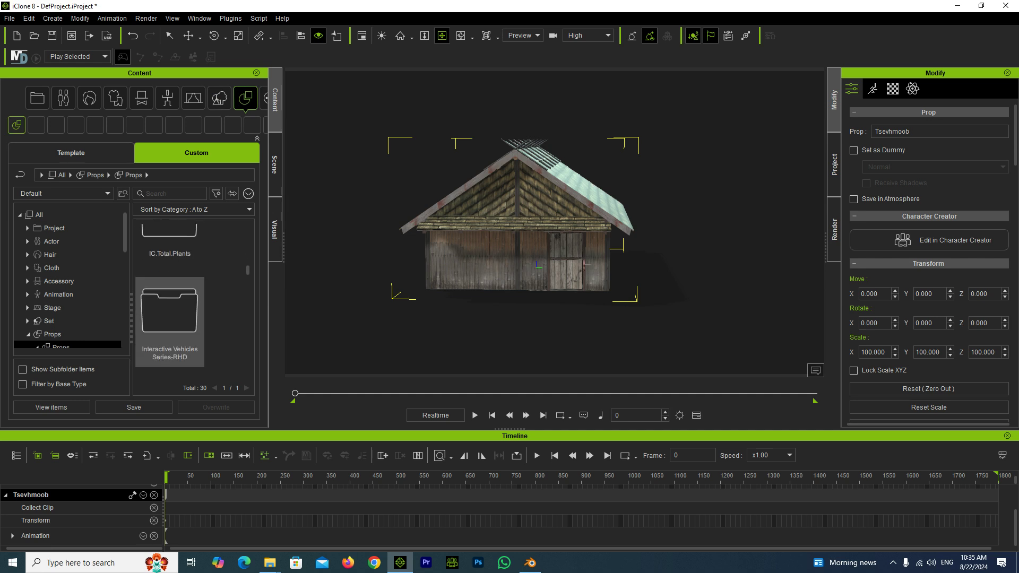
scroll(170, 318, "down", 2)
scroll(170, 318, "down", 2)
scroll(170, 302, "down", 1)
scroll(170, 302, "down", 1)
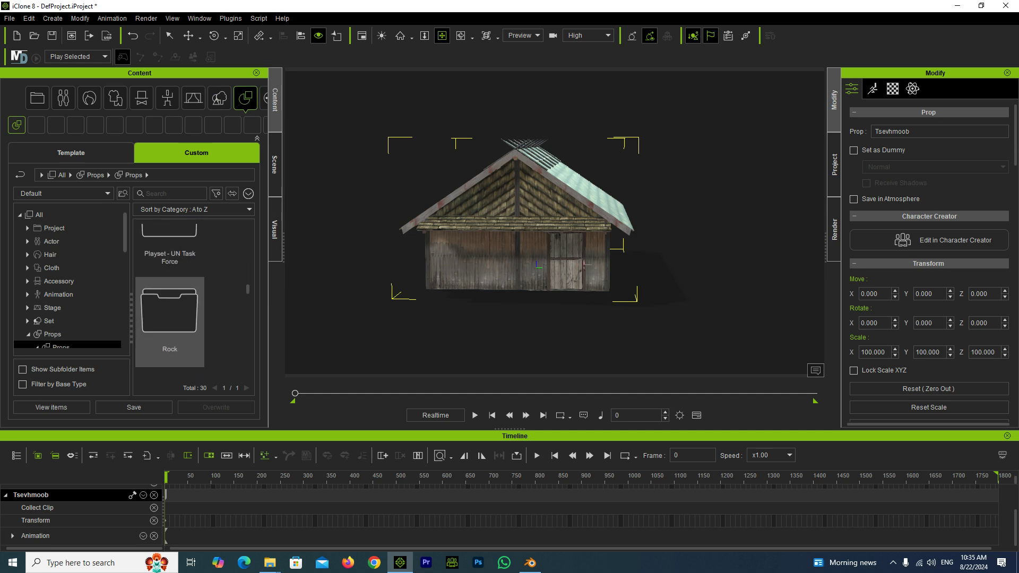
scroll(170, 302, "down", 1)
scroll(170, 303, "down", 1)
scroll(169, 303, "down", 2)
scroll(170, 303, "down", 2)
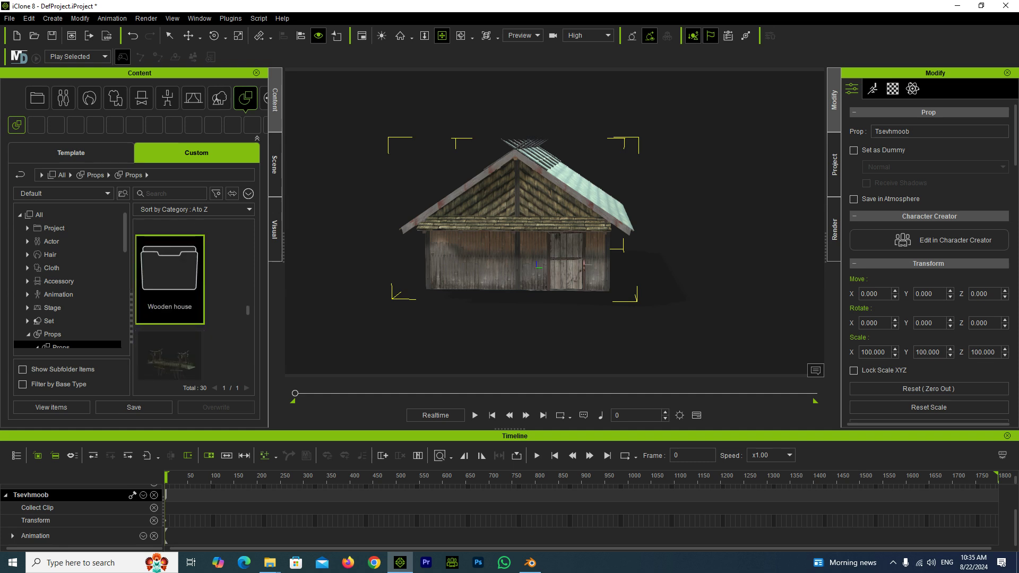
double_click(170, 279)
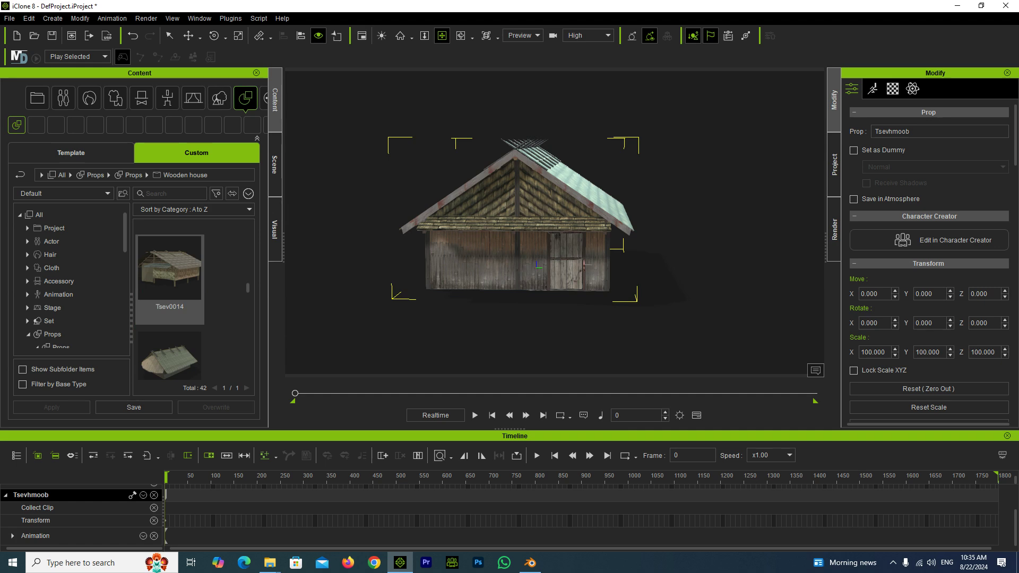
scroll(169, 302, "down", 5)
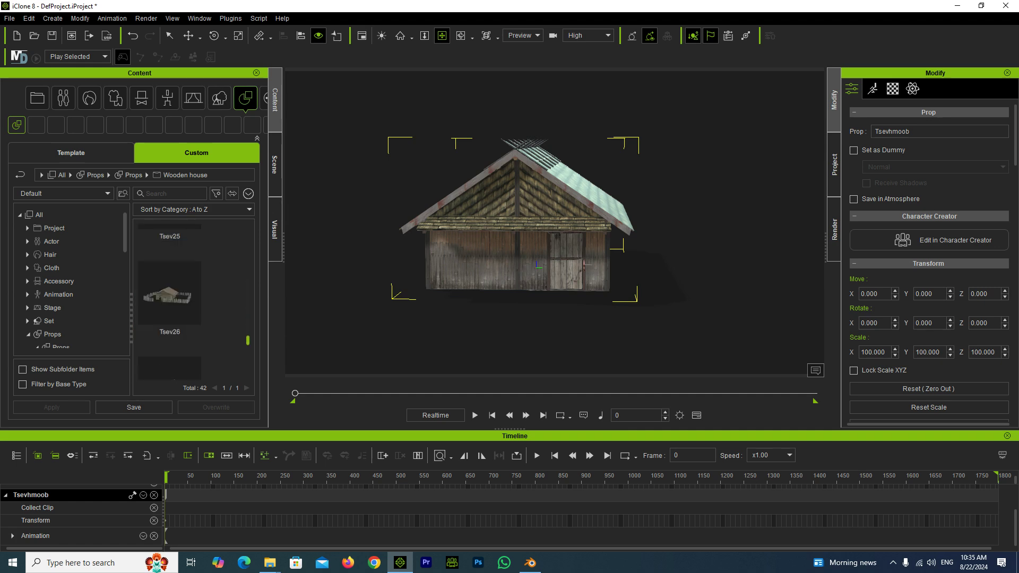
scroll(169, 302, "down", 1)
scroll(170, 302, "down", 1)
scroll(170, 302, "down", 1)
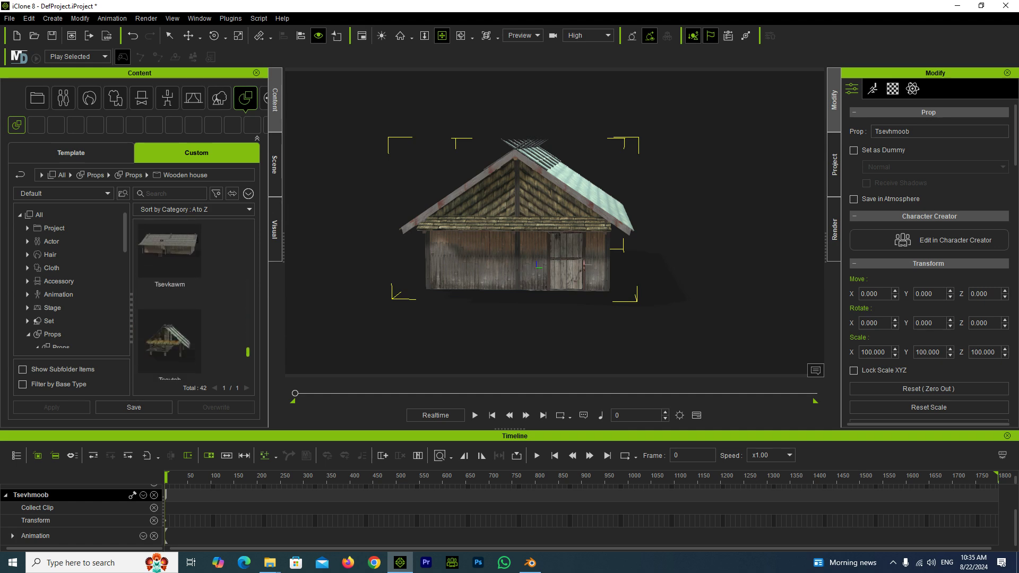
scroll(170, 303, "down", 2)
scroll(169, 303, "down", 1)
scroll(170, 303, "down", 1)
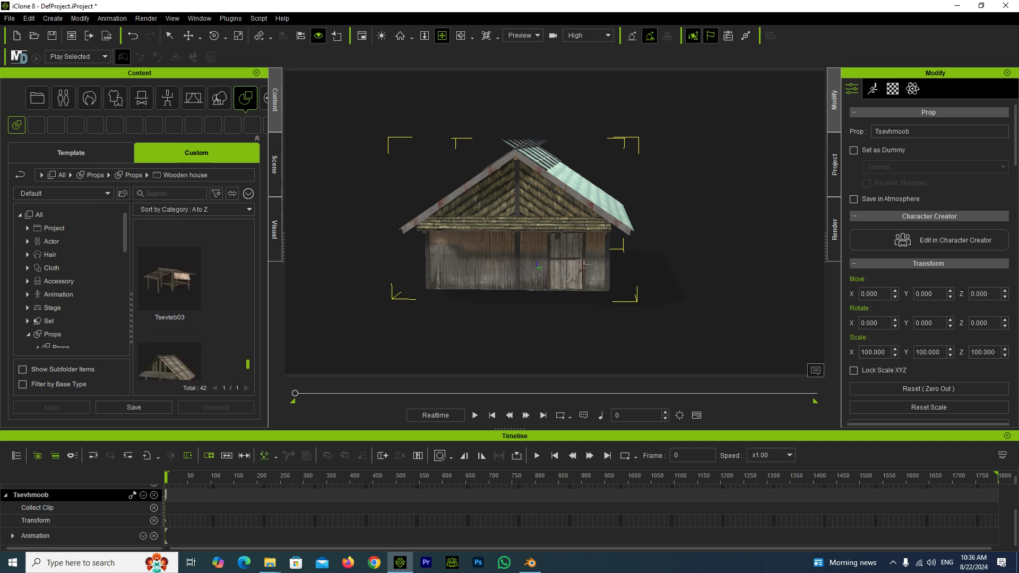
scroll(170, 302, "down", 1)
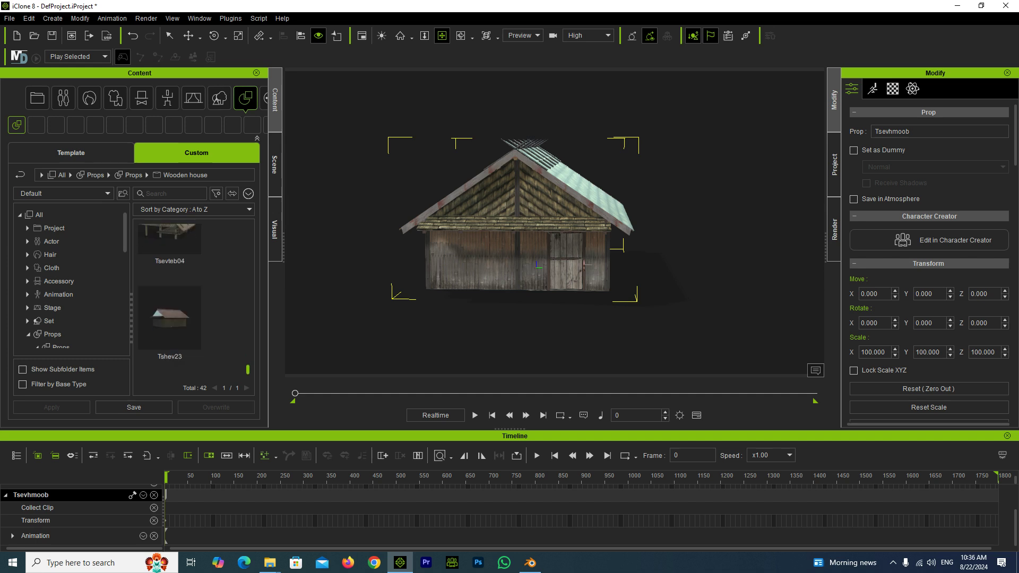
scroll(170, 302, "up", 2)
scroll(169, 302, "up", 2)
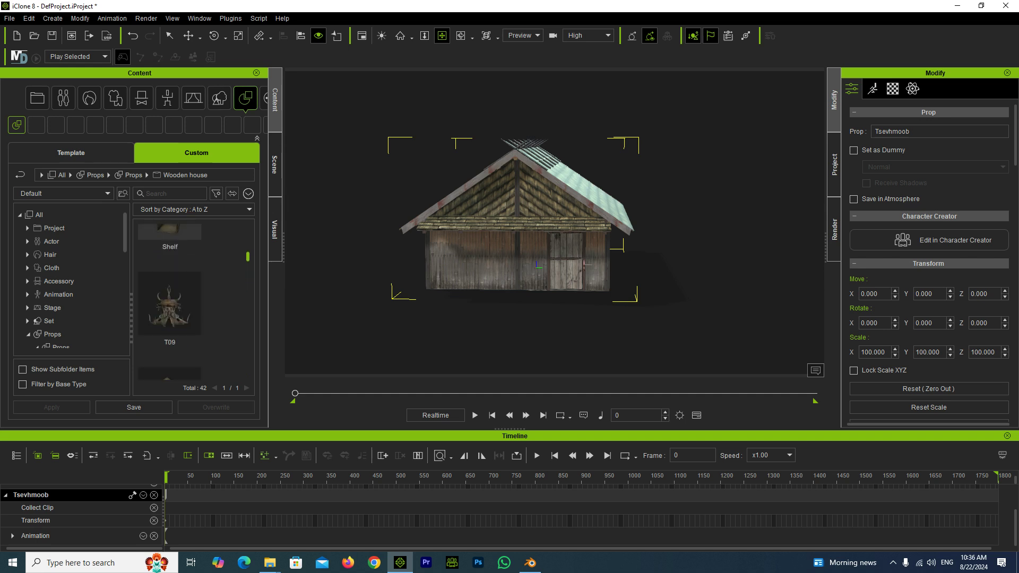
scroll(170, 303, "up", 2)
scroll(170, 302, "up", 2)
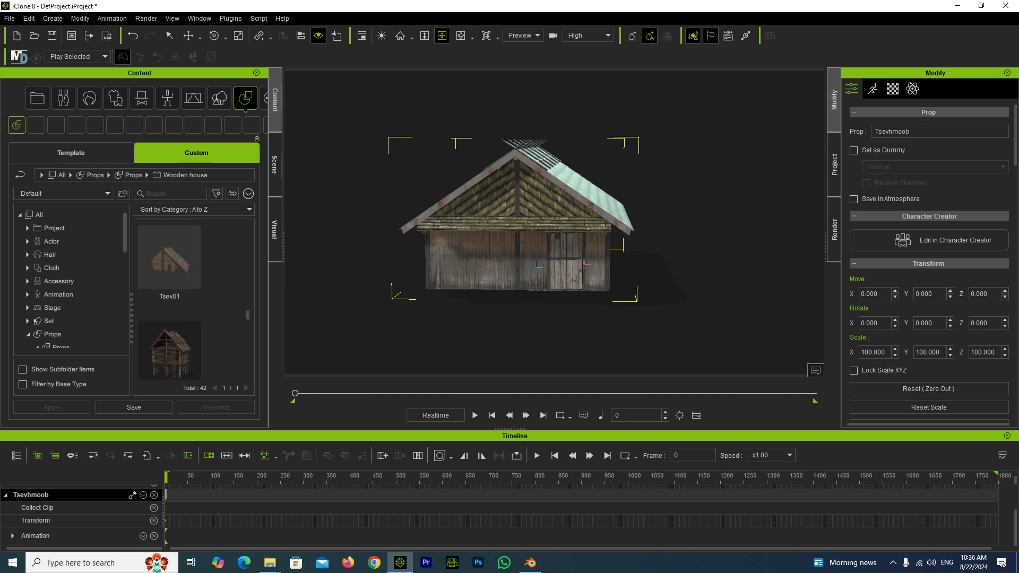
scroll(169, 303, "up", 1)
left_click(170, 286)
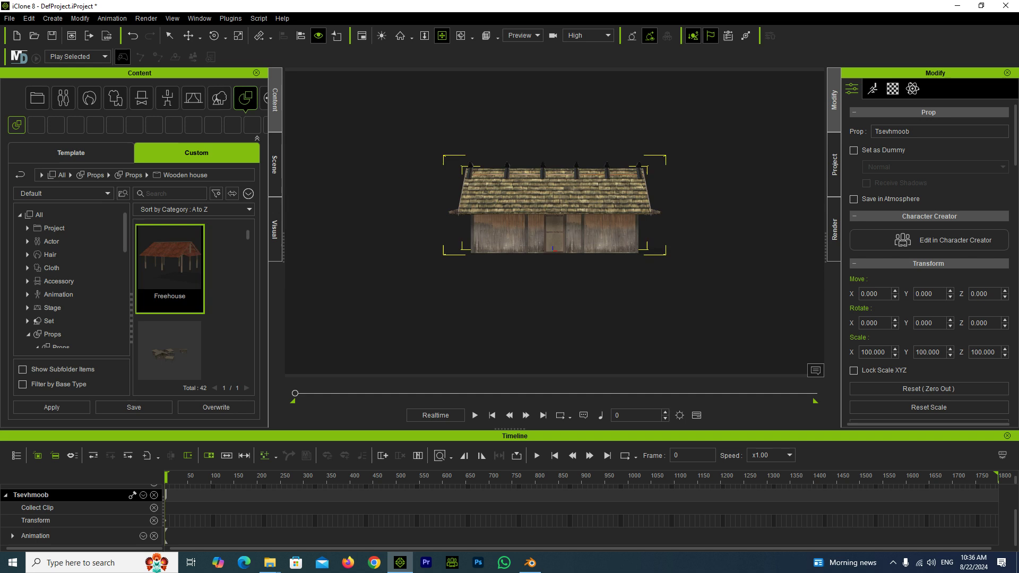
Step: Save the house as custom prop Tsevhmoob24 with type Props/Props in the Wooden house folder
right_click_drag(584, 308, 530, 308)
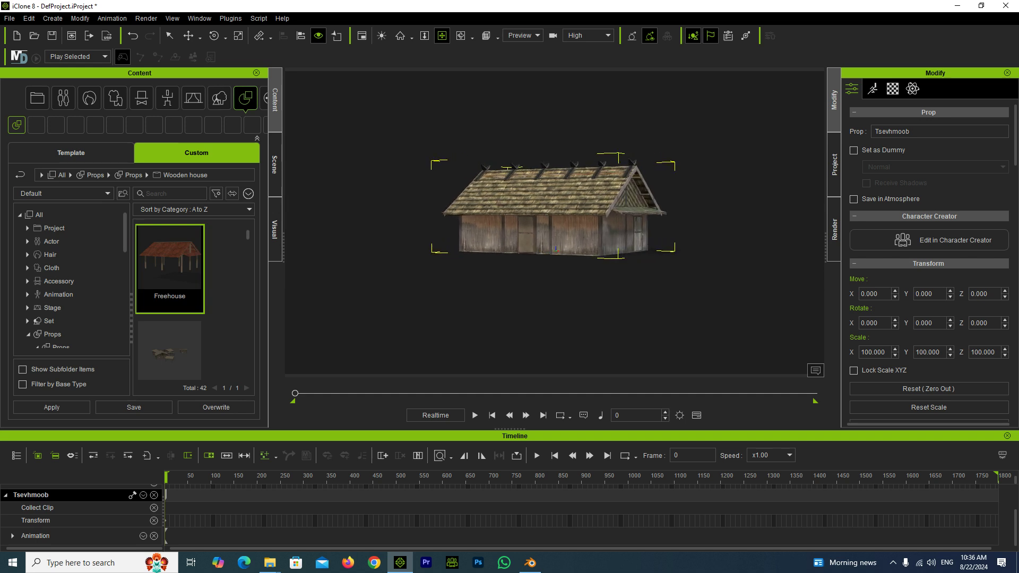
left_click(134, 407)
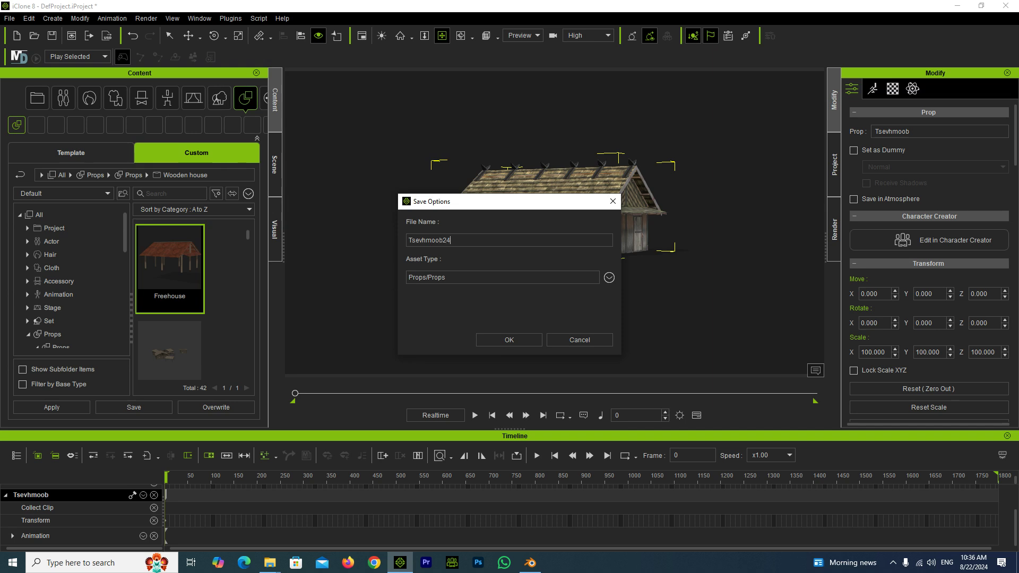
left_click(509, 340)
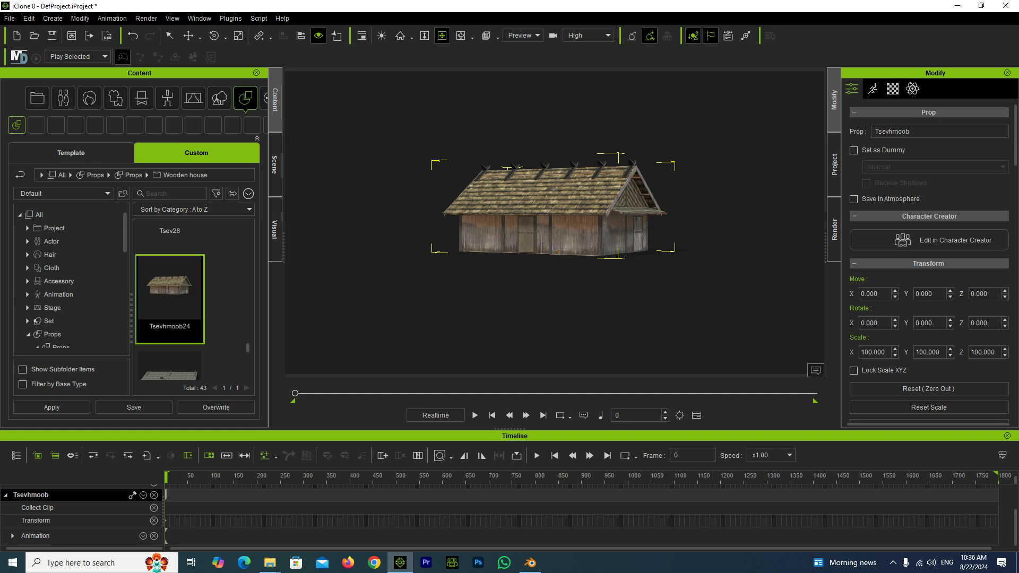
scroll(170, 329, "down", 1)
scroll(170, 329, "down", 1)
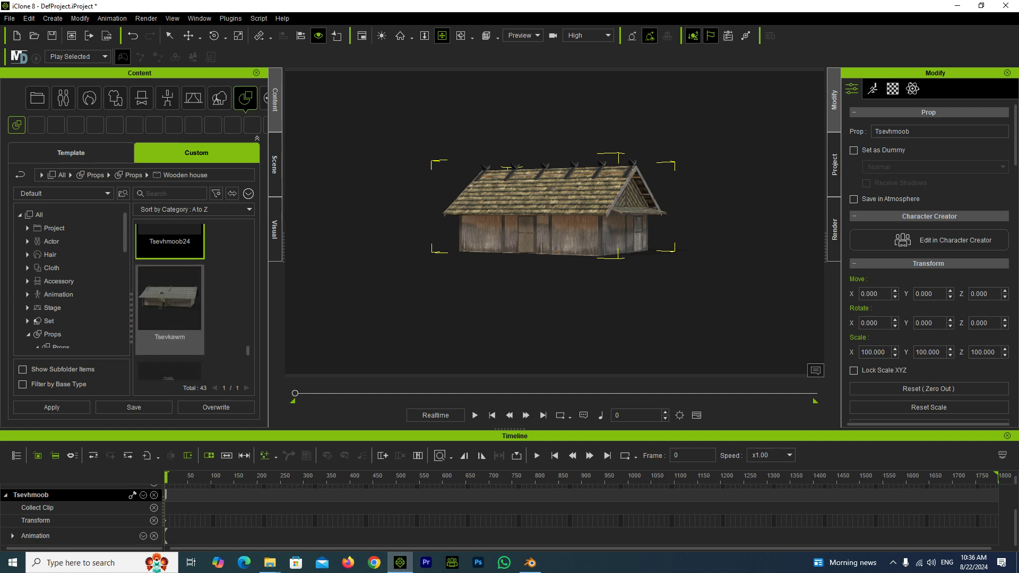
scroll(170, 329, "down", 1)
scroll(170, 329, "down", 1)
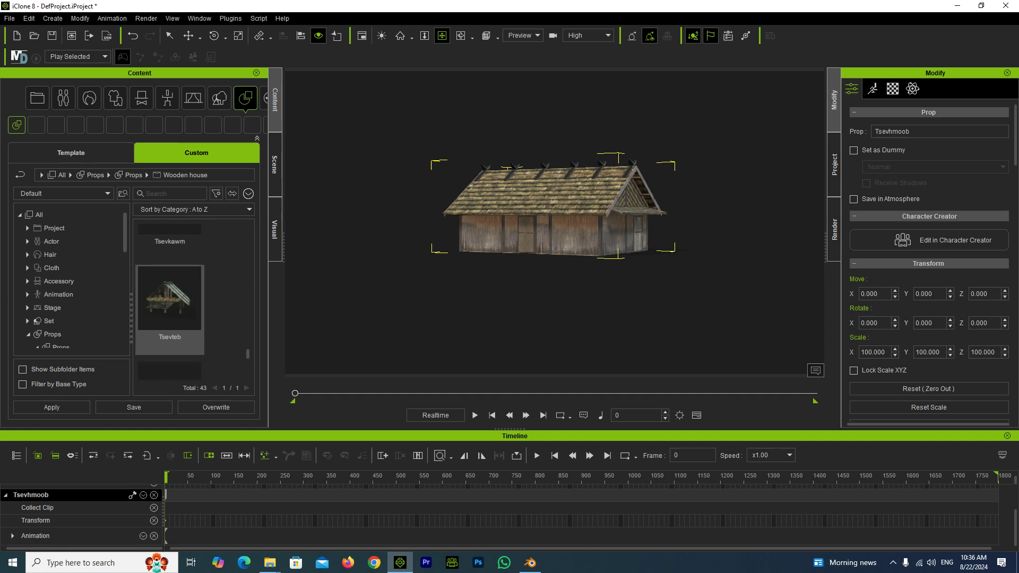
scroll(169, 318, "down", 1)
scroll(169, 318, "down", 1)
scroll(170, 319, "down", 1)
scroll(170, 318, "down", 1)
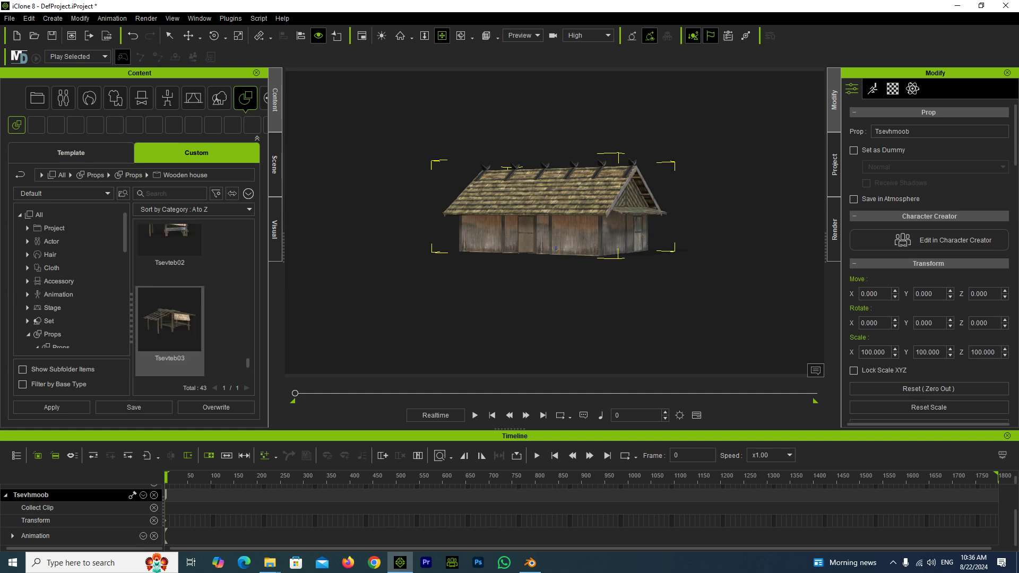
scroll(170, 319, "down", 1)
scroll(170, 318, "down", 2)
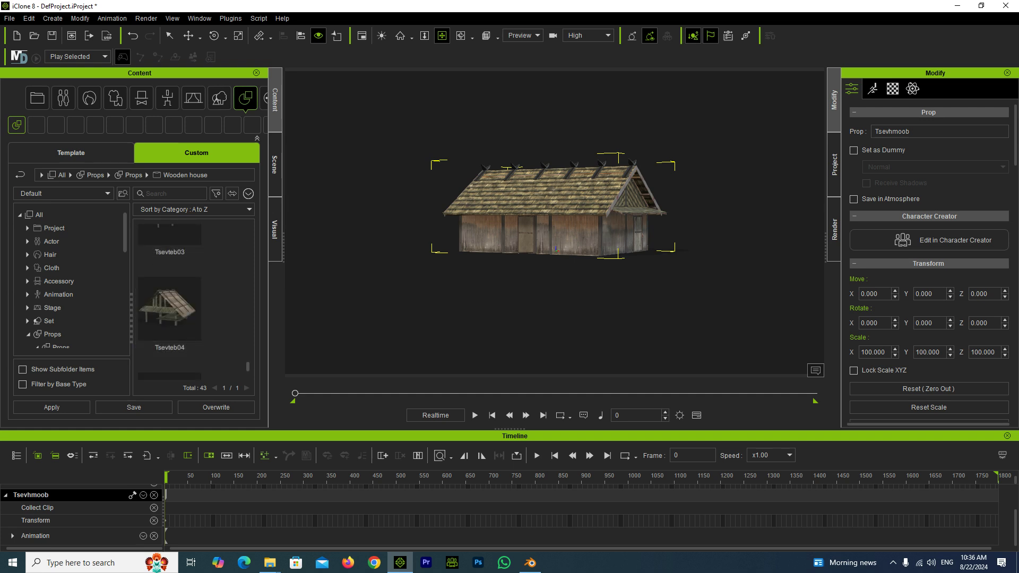
Step: Delete the house and apply Terrain2 from the Set library's Terrain folder
key("Delete")
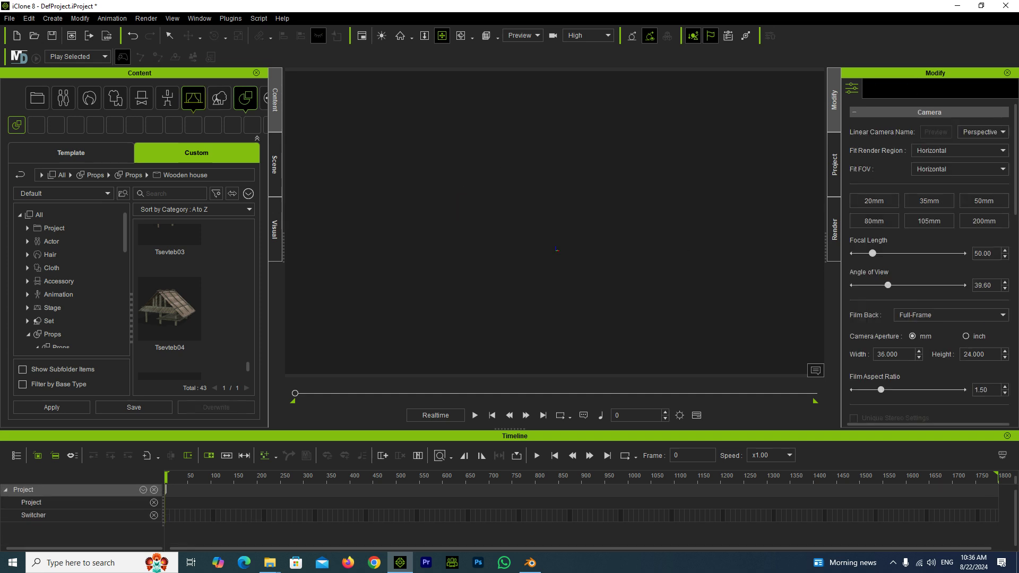
left_click(218, 98)
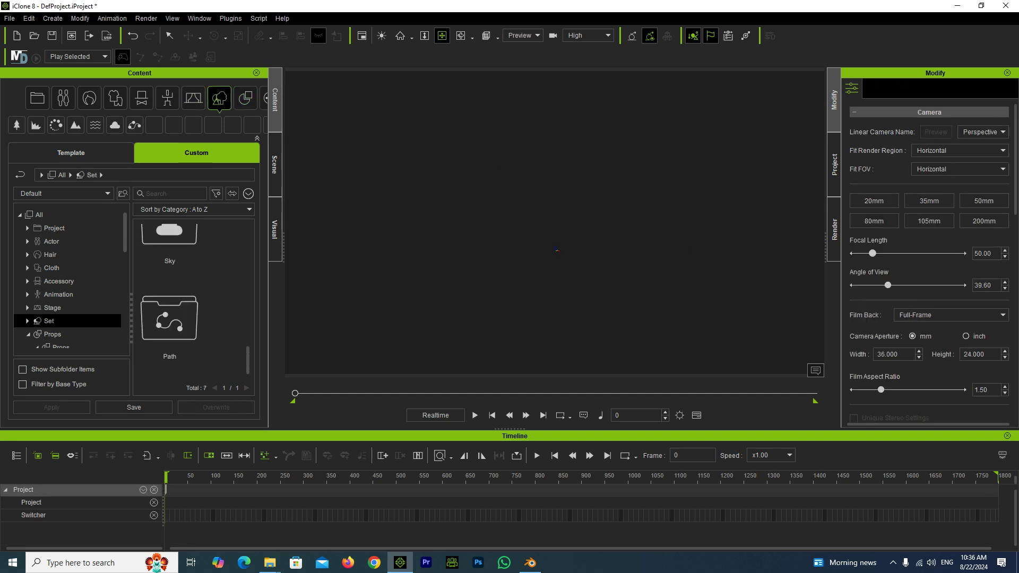
scroll(170, 297, "up", 2)
scroll(170, 297, "up", 1)
scroll(170, 318, "up", 3)
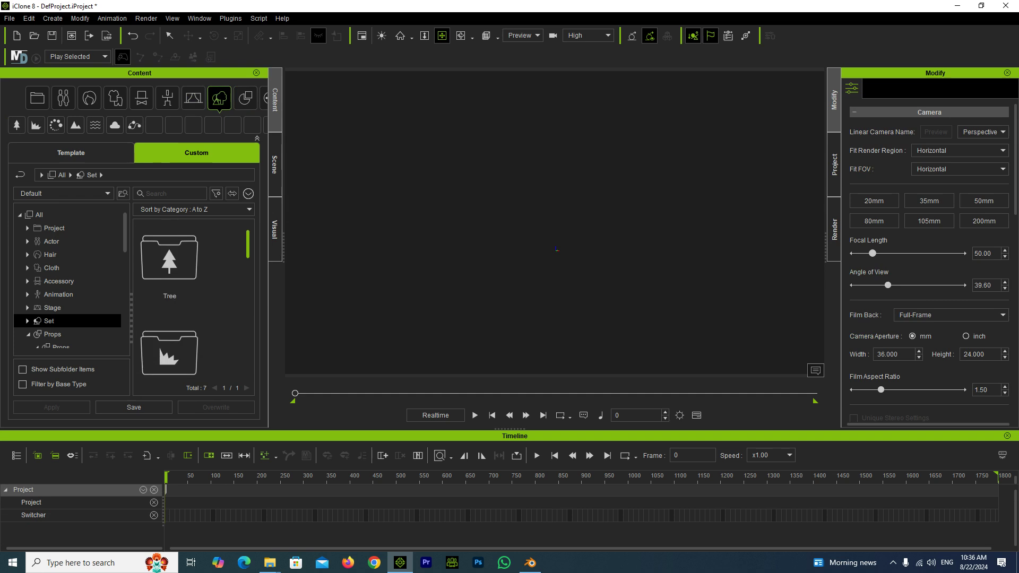
scroll(170, 318, "down", 2)
scroll(170, 319, "down", 1)
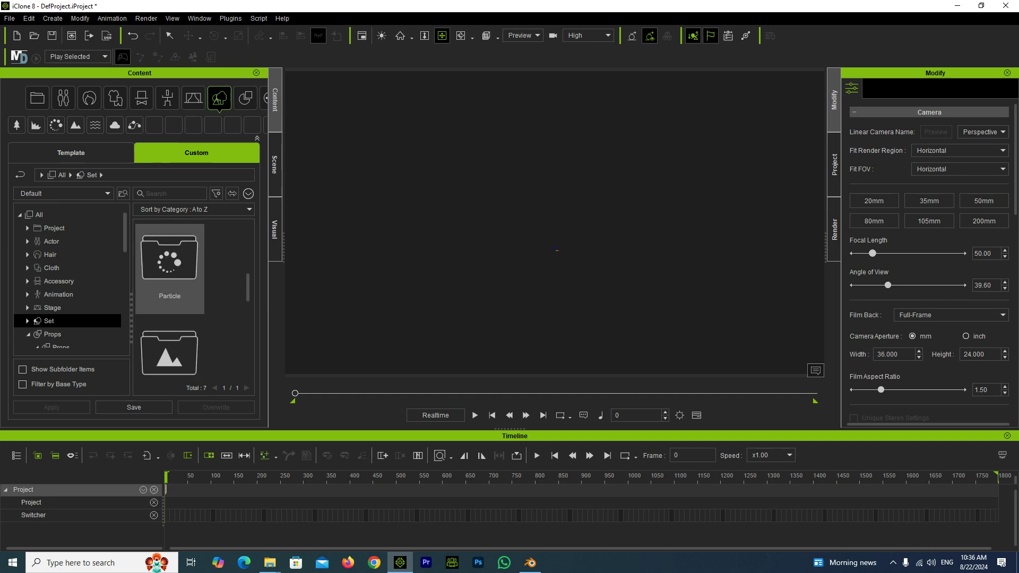
scroll(170, 318, "down", 1)
left_click(170, 297)
double_click(170, 266)
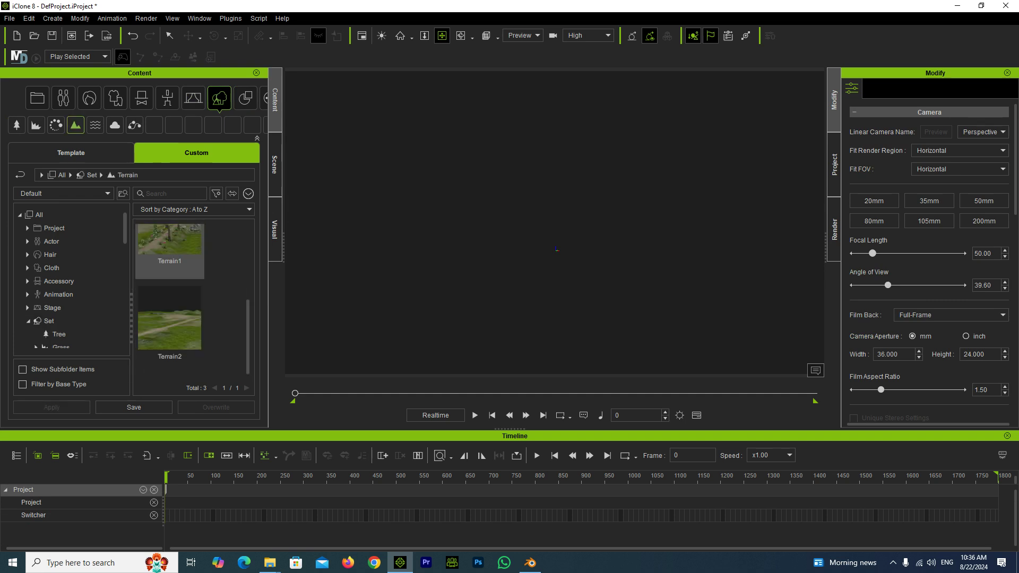
double_click(169, 318)
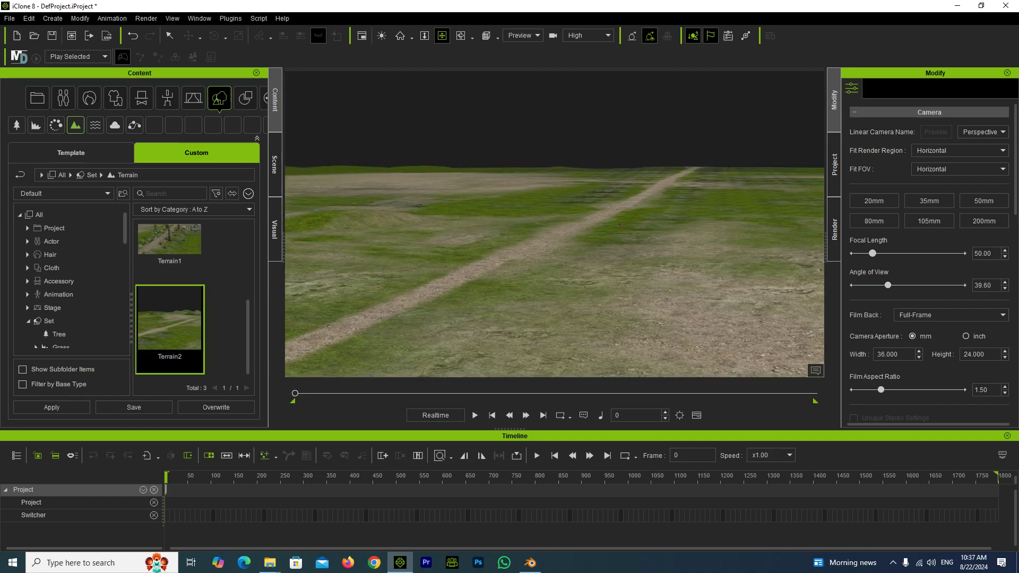
Step: Return to the custom Props library and open the Wooden house folder
left_click(245, 98)
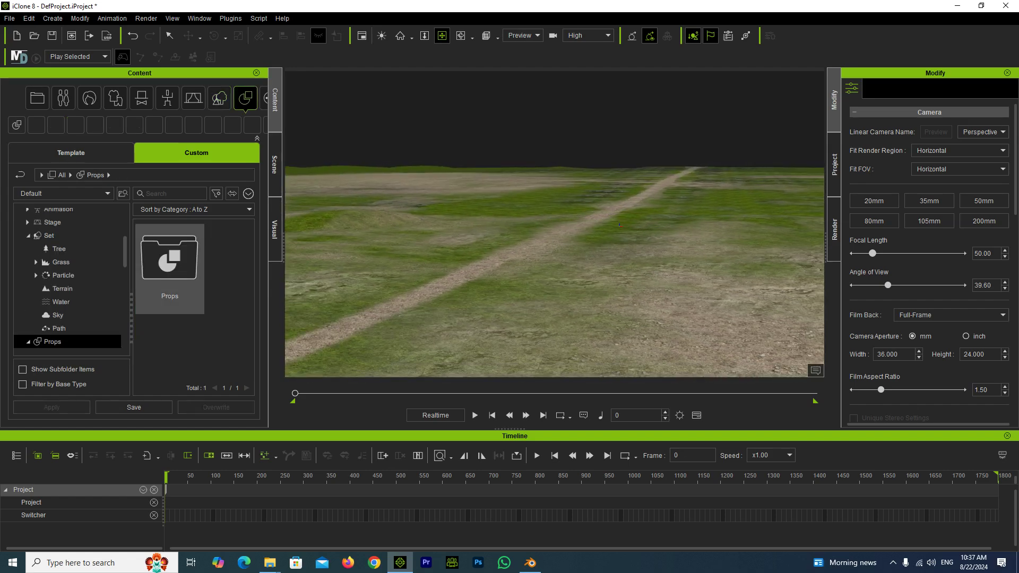
scroll(191, 298, "down", 10)
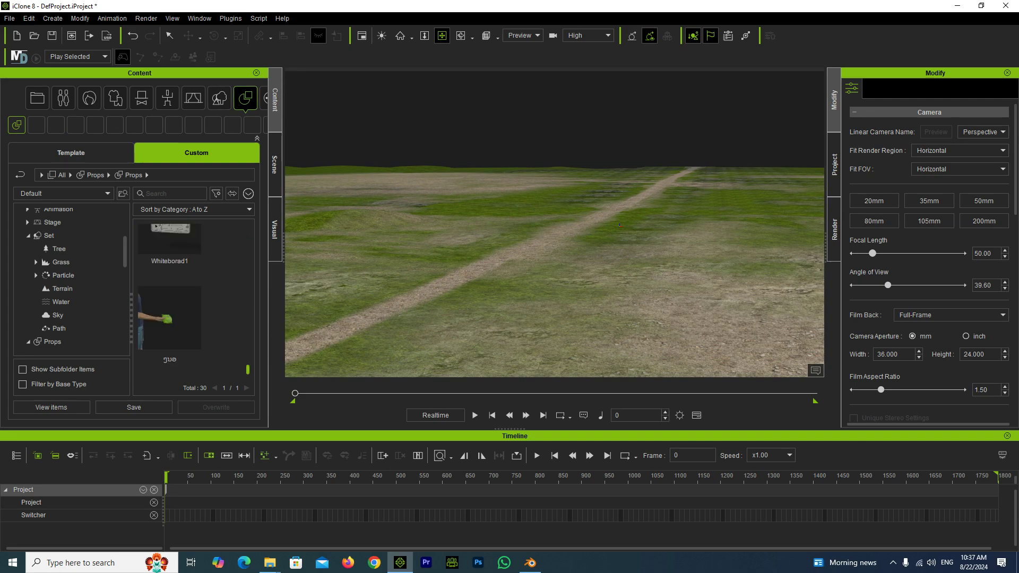
scroll(170, 303, "up", 2)
scroll(170, 303, "up", 2)
scroll(169, 302, "up", 2)
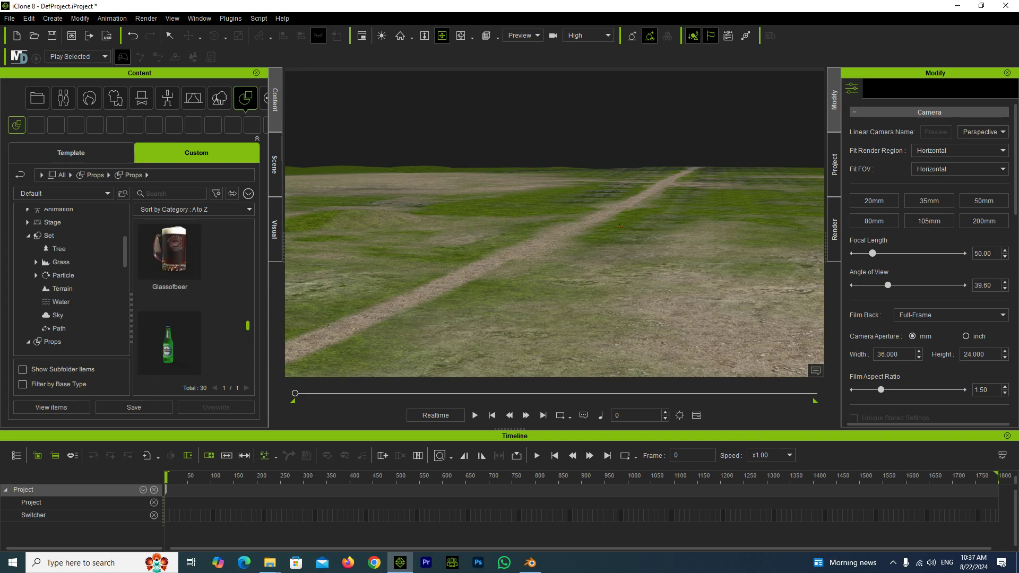
scroll(170, 303, "up", 2)
scroll(169, 303, "up", 2)
double_click(170, 339)
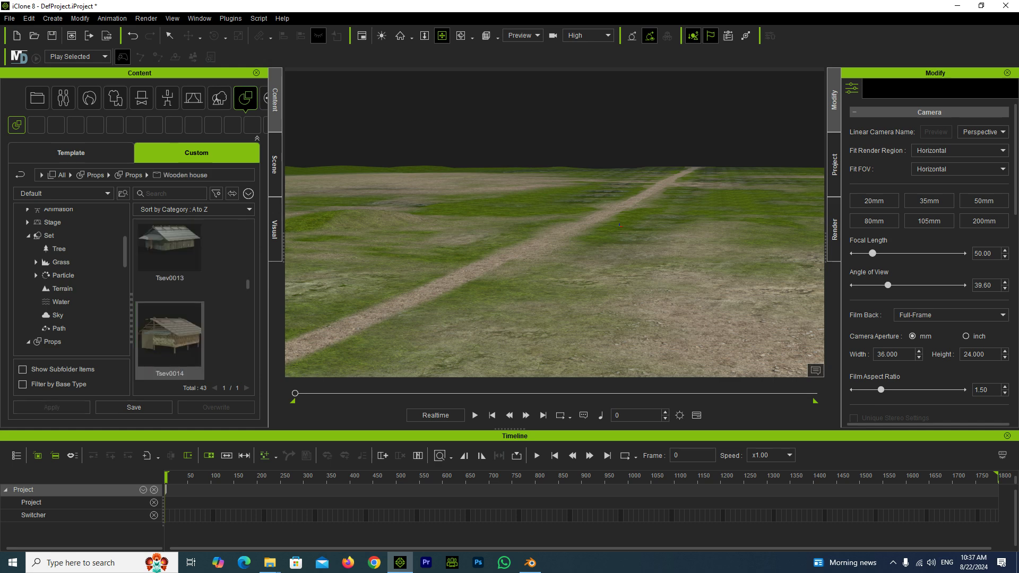
Step: Search the folder for 'tsevhmoob' so only the Tsevhmoob24 prop is listed
scroll(169, 339, "up", 2)
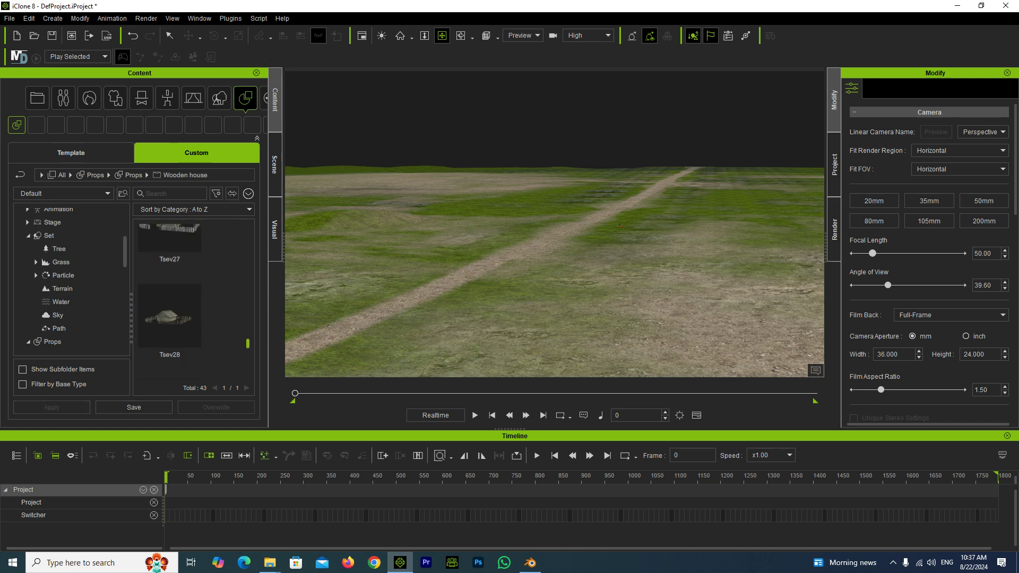
scroll(170, 298, "down", 2)
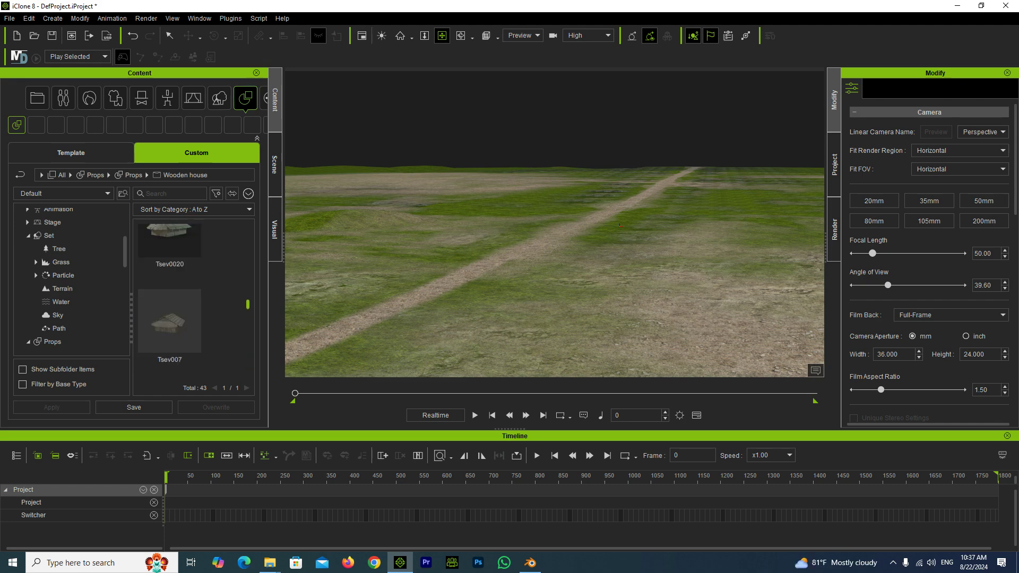
scroll(170, 297, "up", 1)
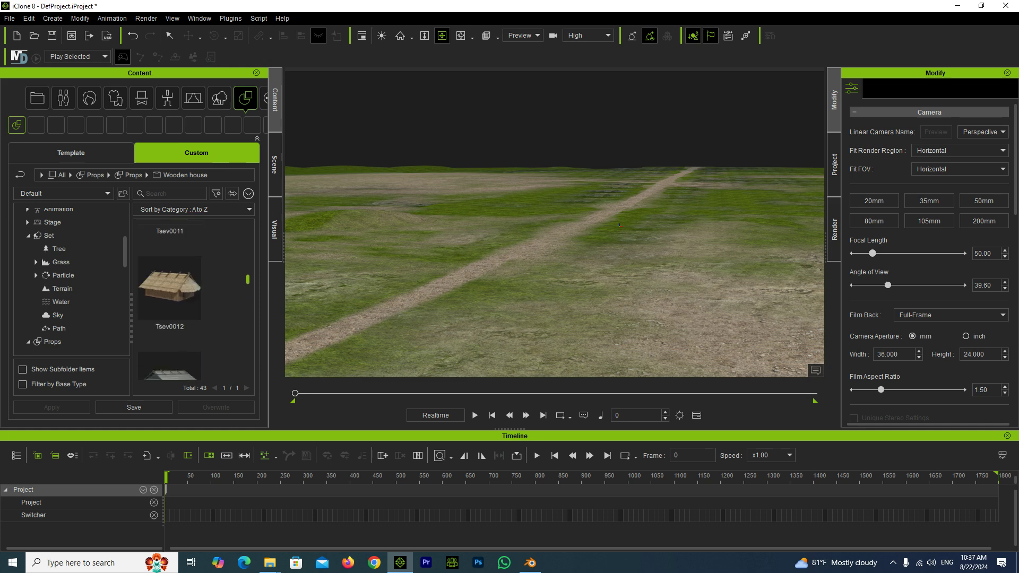
scroll(170, 297, "up", 1)
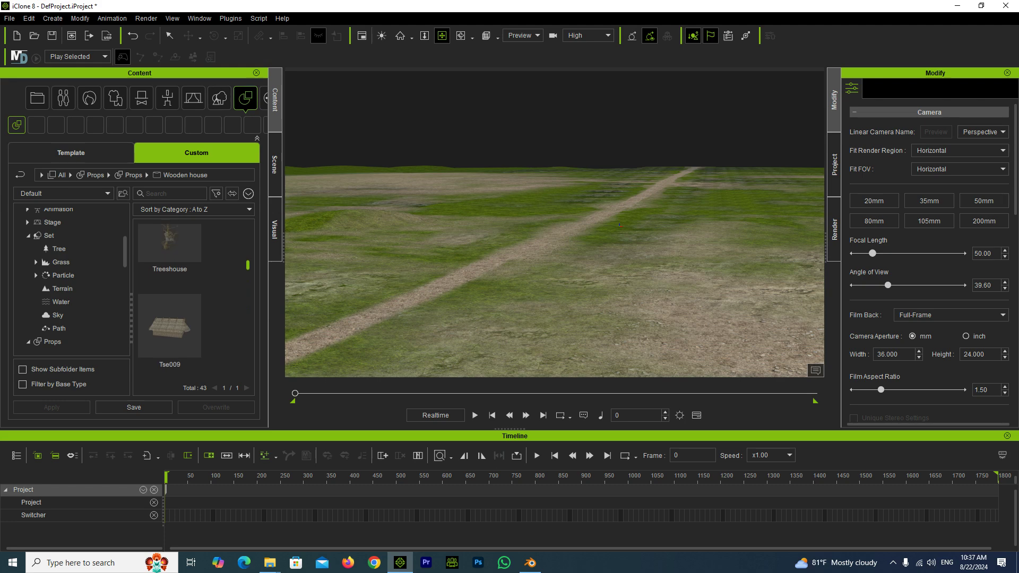
scroll(169, 297, "up", 1)
scroll(169, 297, "up", 1)
scroll(170, 297, "up", 1)
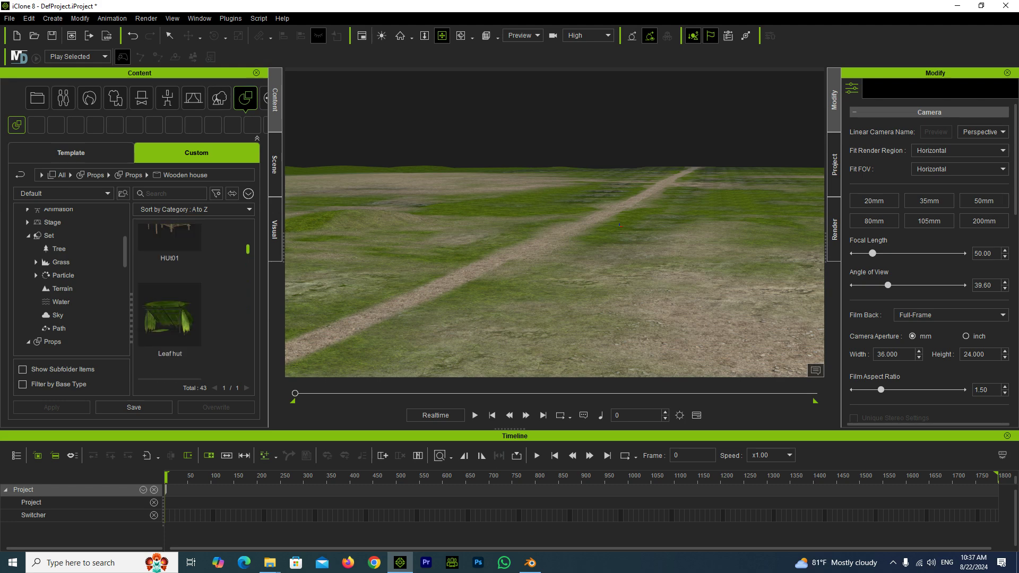
scroll(169, 297, "up", 1)
scroll(170, 298, "up", 1)
scroll(170, 297, "up", 1)
scroll(170, 297, "up", 1)
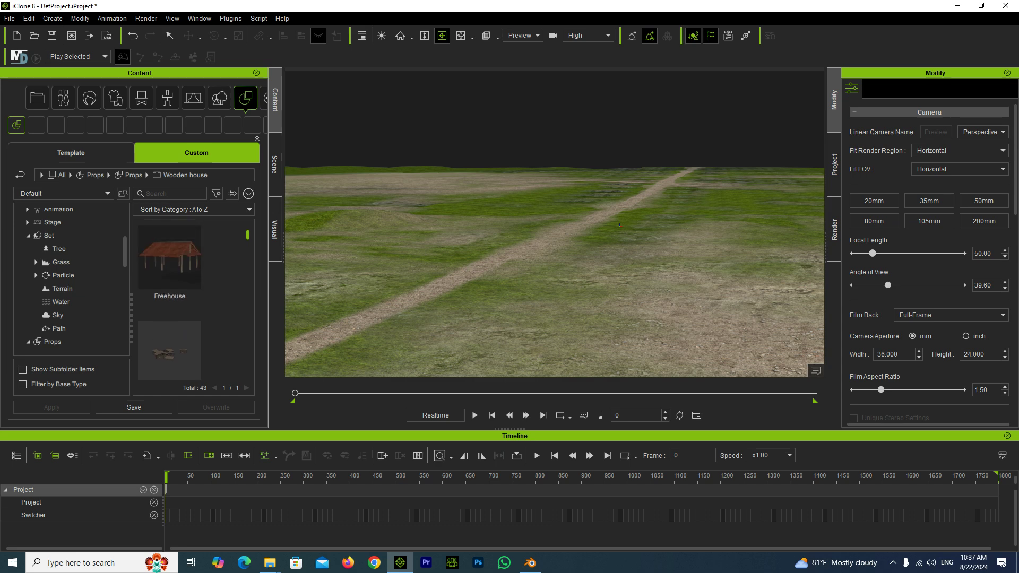
scroll(169, 297, "down", 5)
scroll(170, 297, "down", 5)
scroll(169, 297, "down", 5)
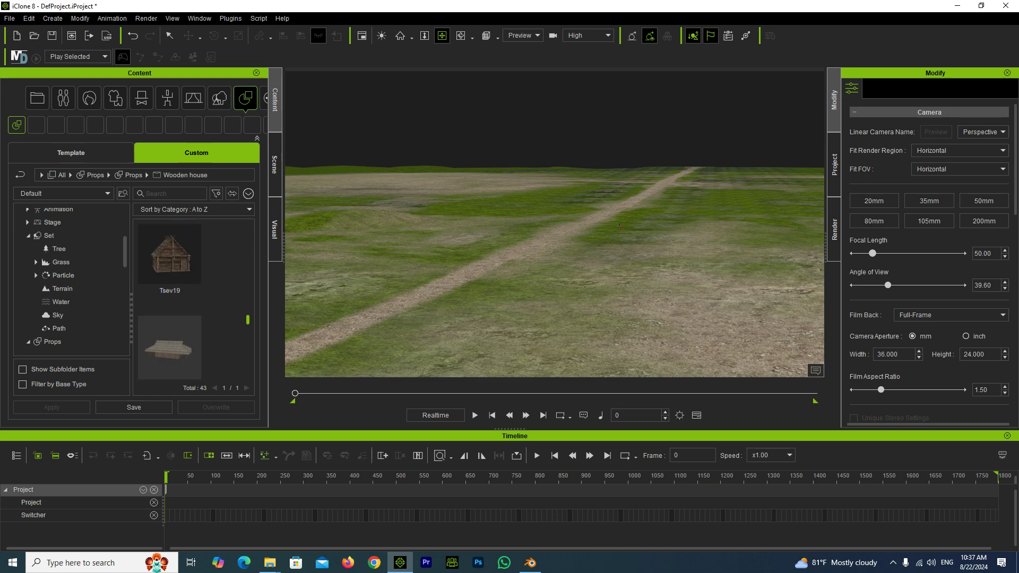
scroll(170, 297, "down", 5)
scroll(170, 297, "down", 2)
type("tsevhmoob")
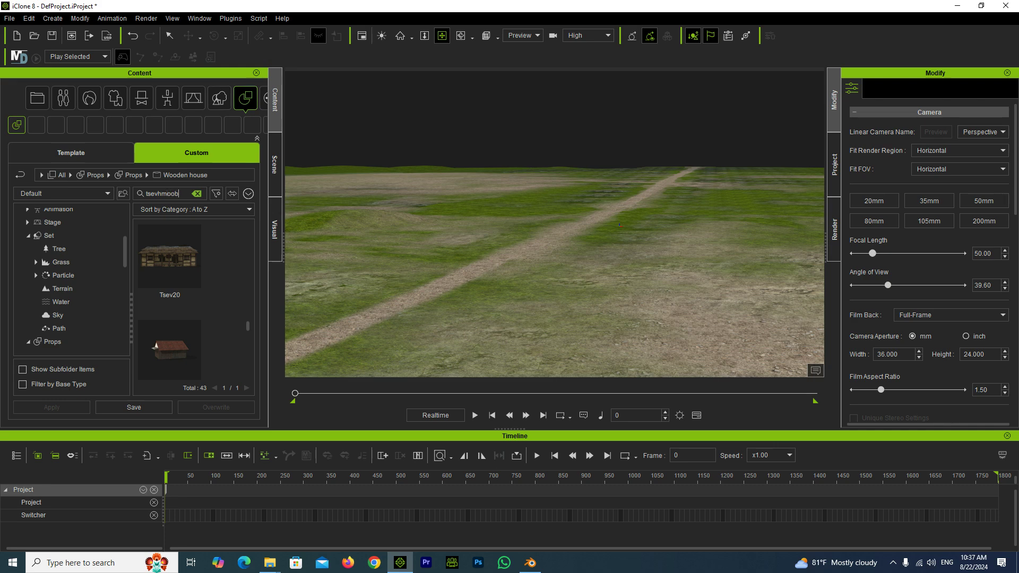
key("Return")
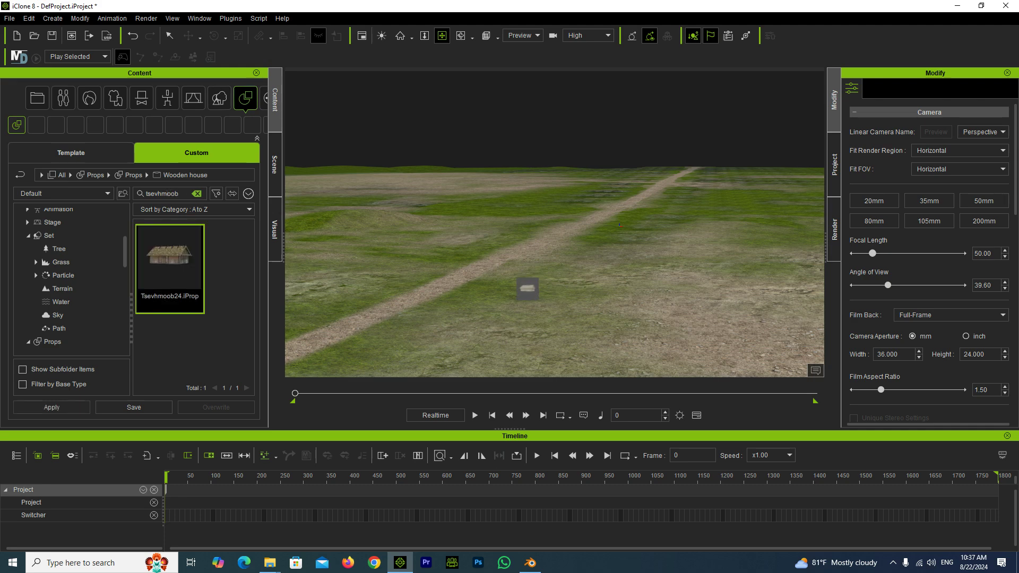
Step: Drop the Tsevhmoob24 house onto the terrain and orbit to face its front
left_click_drag(170, 258, 524, 289)
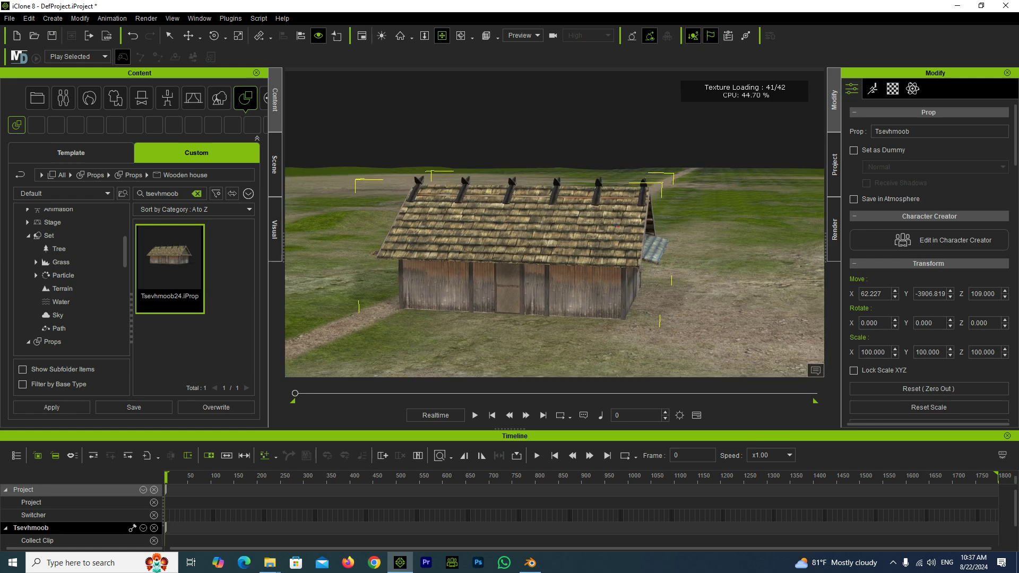
mouse_move(620, 225)
right_mouse_down()
mouse_move(531, 229)
mouse_move(611, 202)
right_mouse_up()
right_click_drag(555, 239, 466, 239)
Step: Move the house right to X 312.199 and rotate it to Z -9.992
key("w")
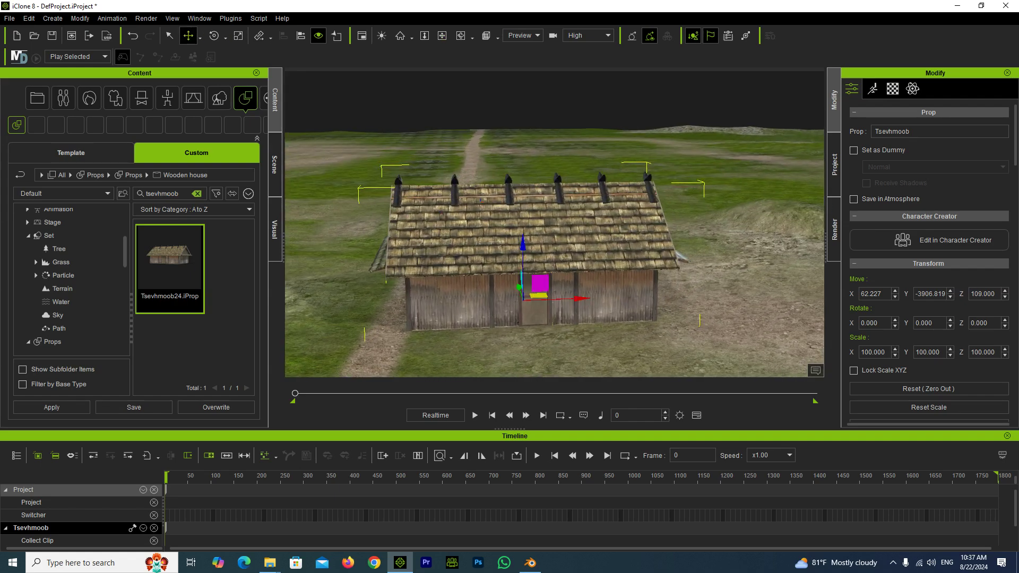
mouse_move(568, 299)
left_mouse_down()
mouse_move(631, 299)
mouse_move(562, 313)
left_mouse_up()
left_click(214, 36)
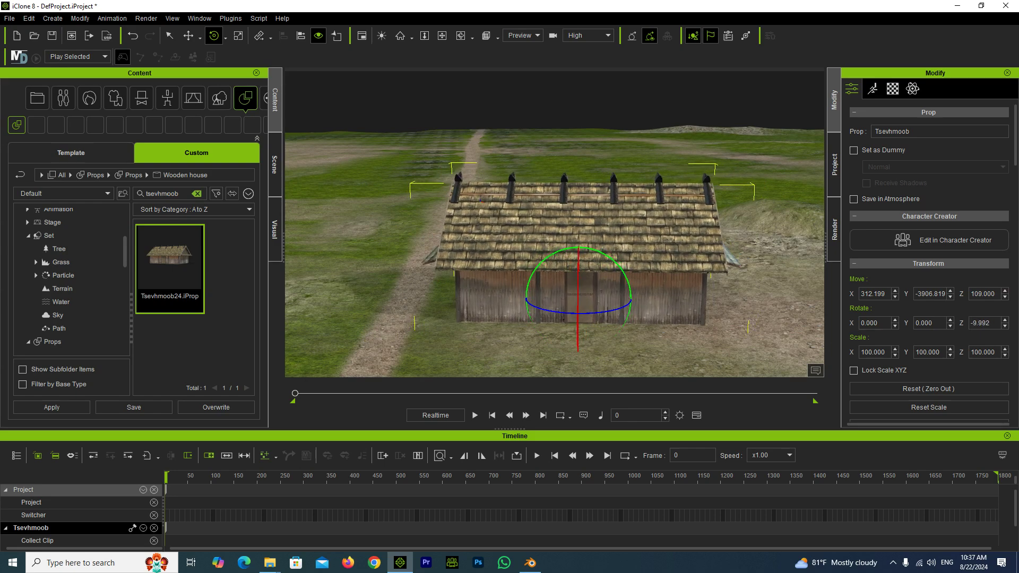
left_click(442, 36)
mouse_move(555, 250)
left_mouse_down()
mouse_move(502, 276)
mouse_move(451, 250)
left_mouse_up()
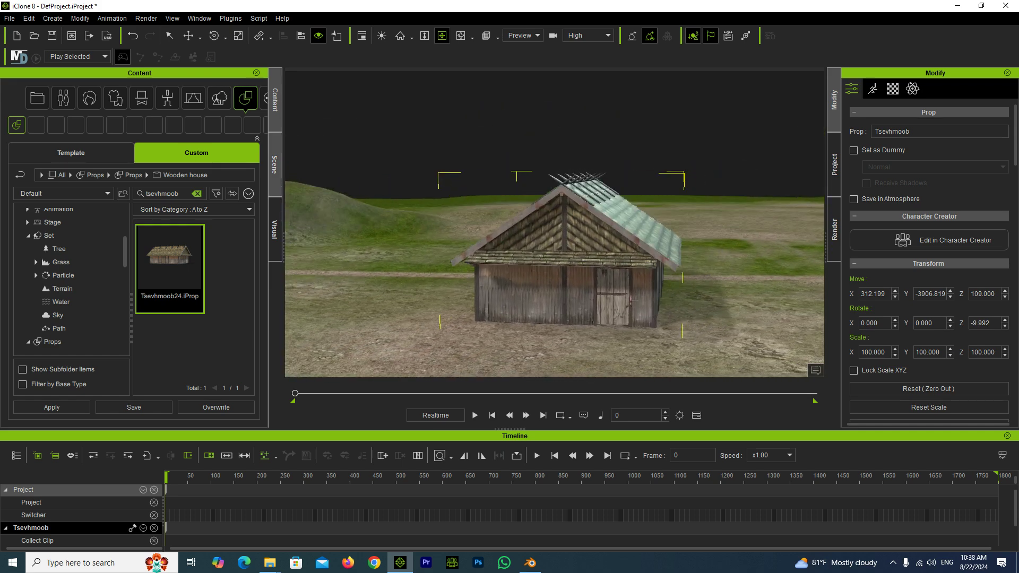
left_click(274, 165)
Step: Select Tsevhmoob's Qhovrooj door part in the Scene list and rotate it open on its hinge
left_click(41, 272)
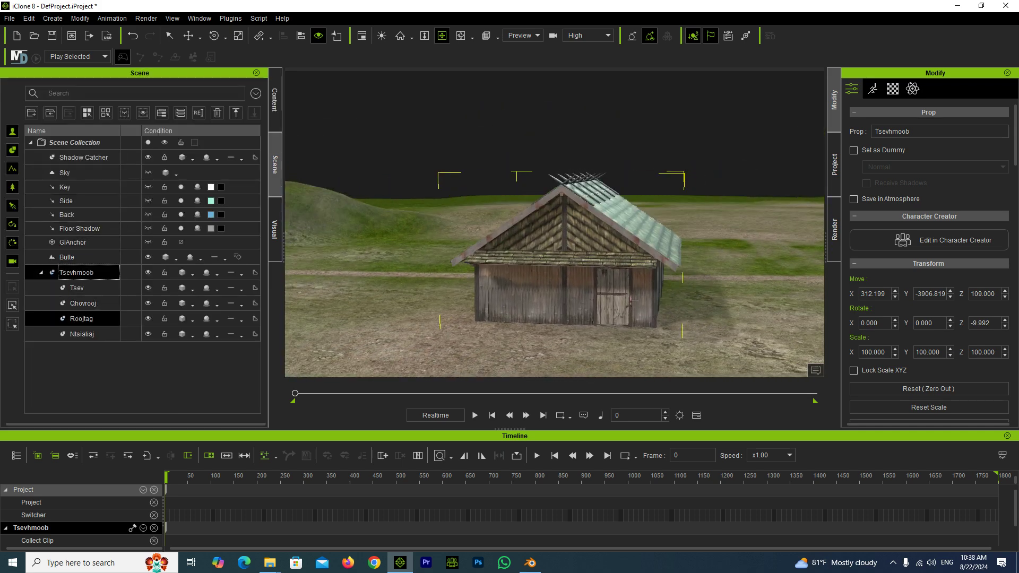
left_click(83, 303)
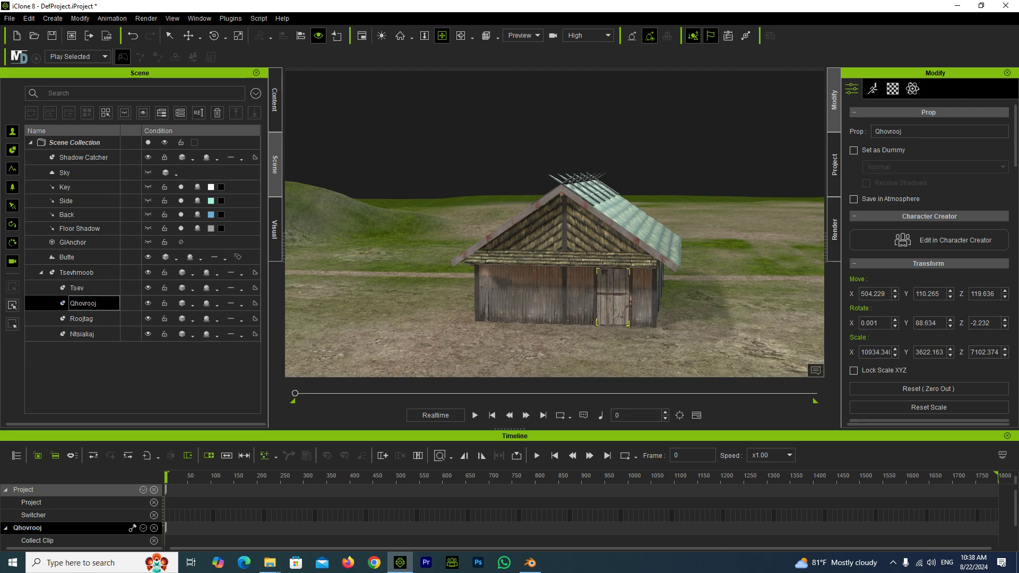
key("e")
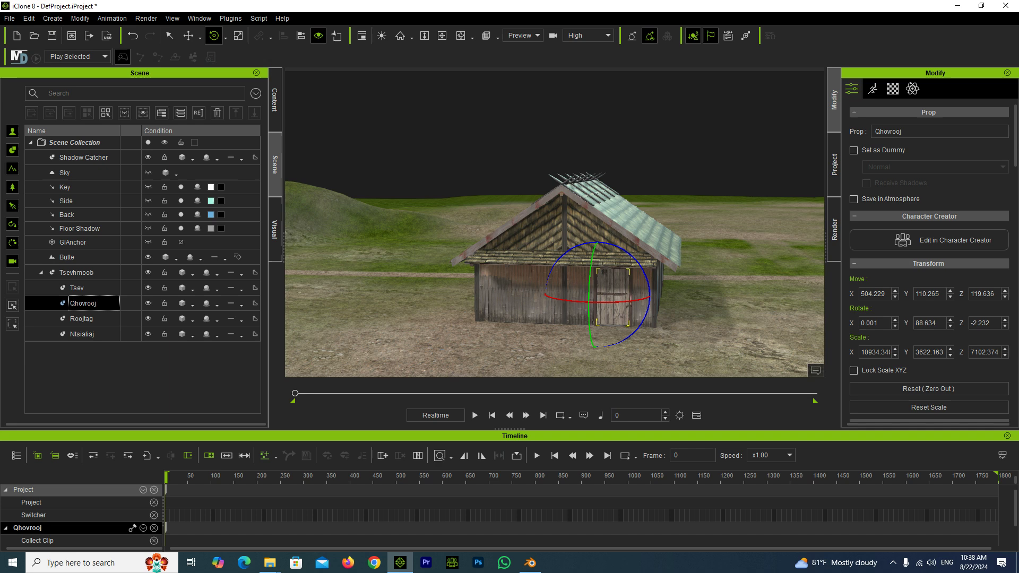
left_click_drag(591, 297, 560, 298)
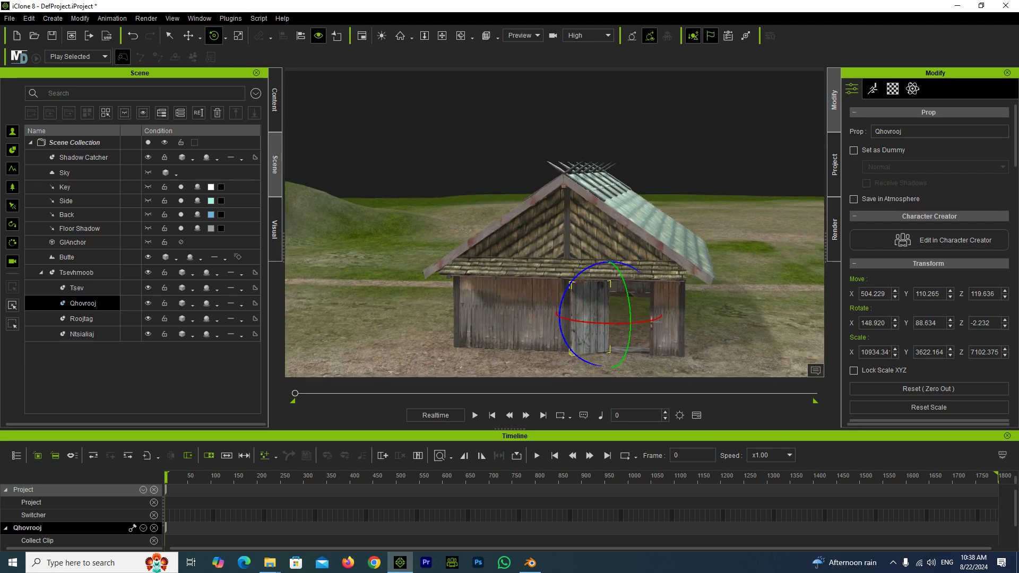
key("z")
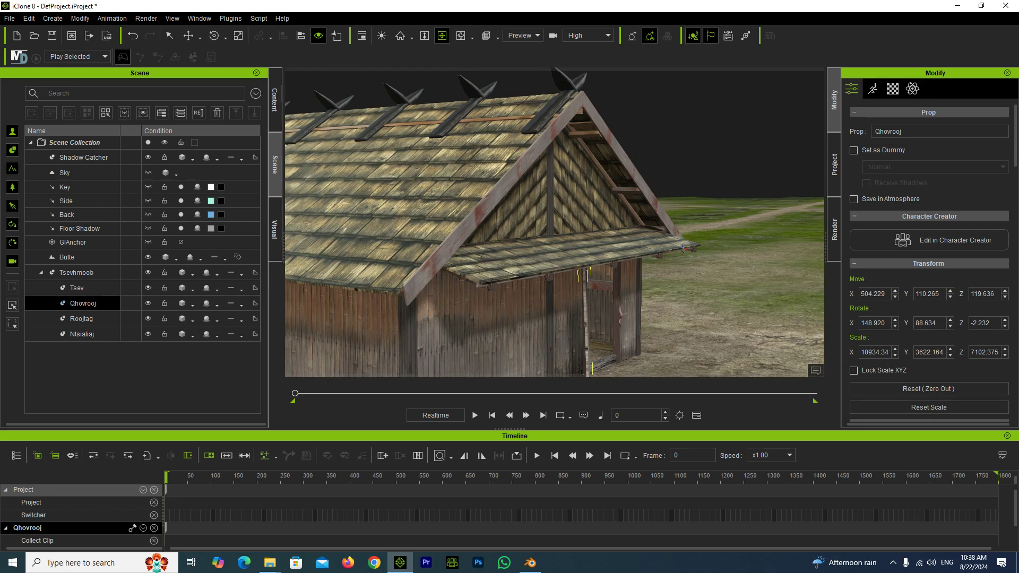
left_click(893, 563)
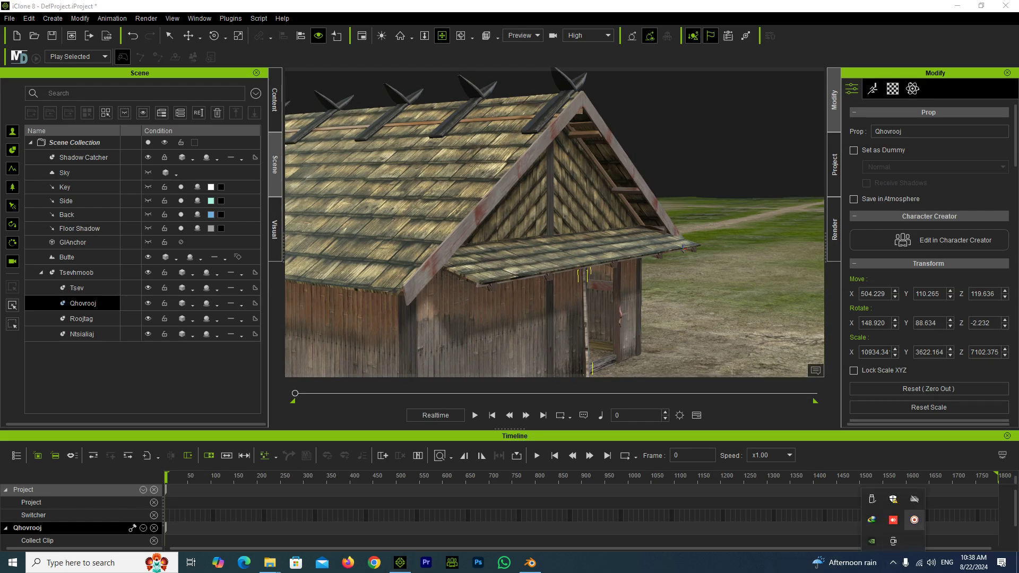